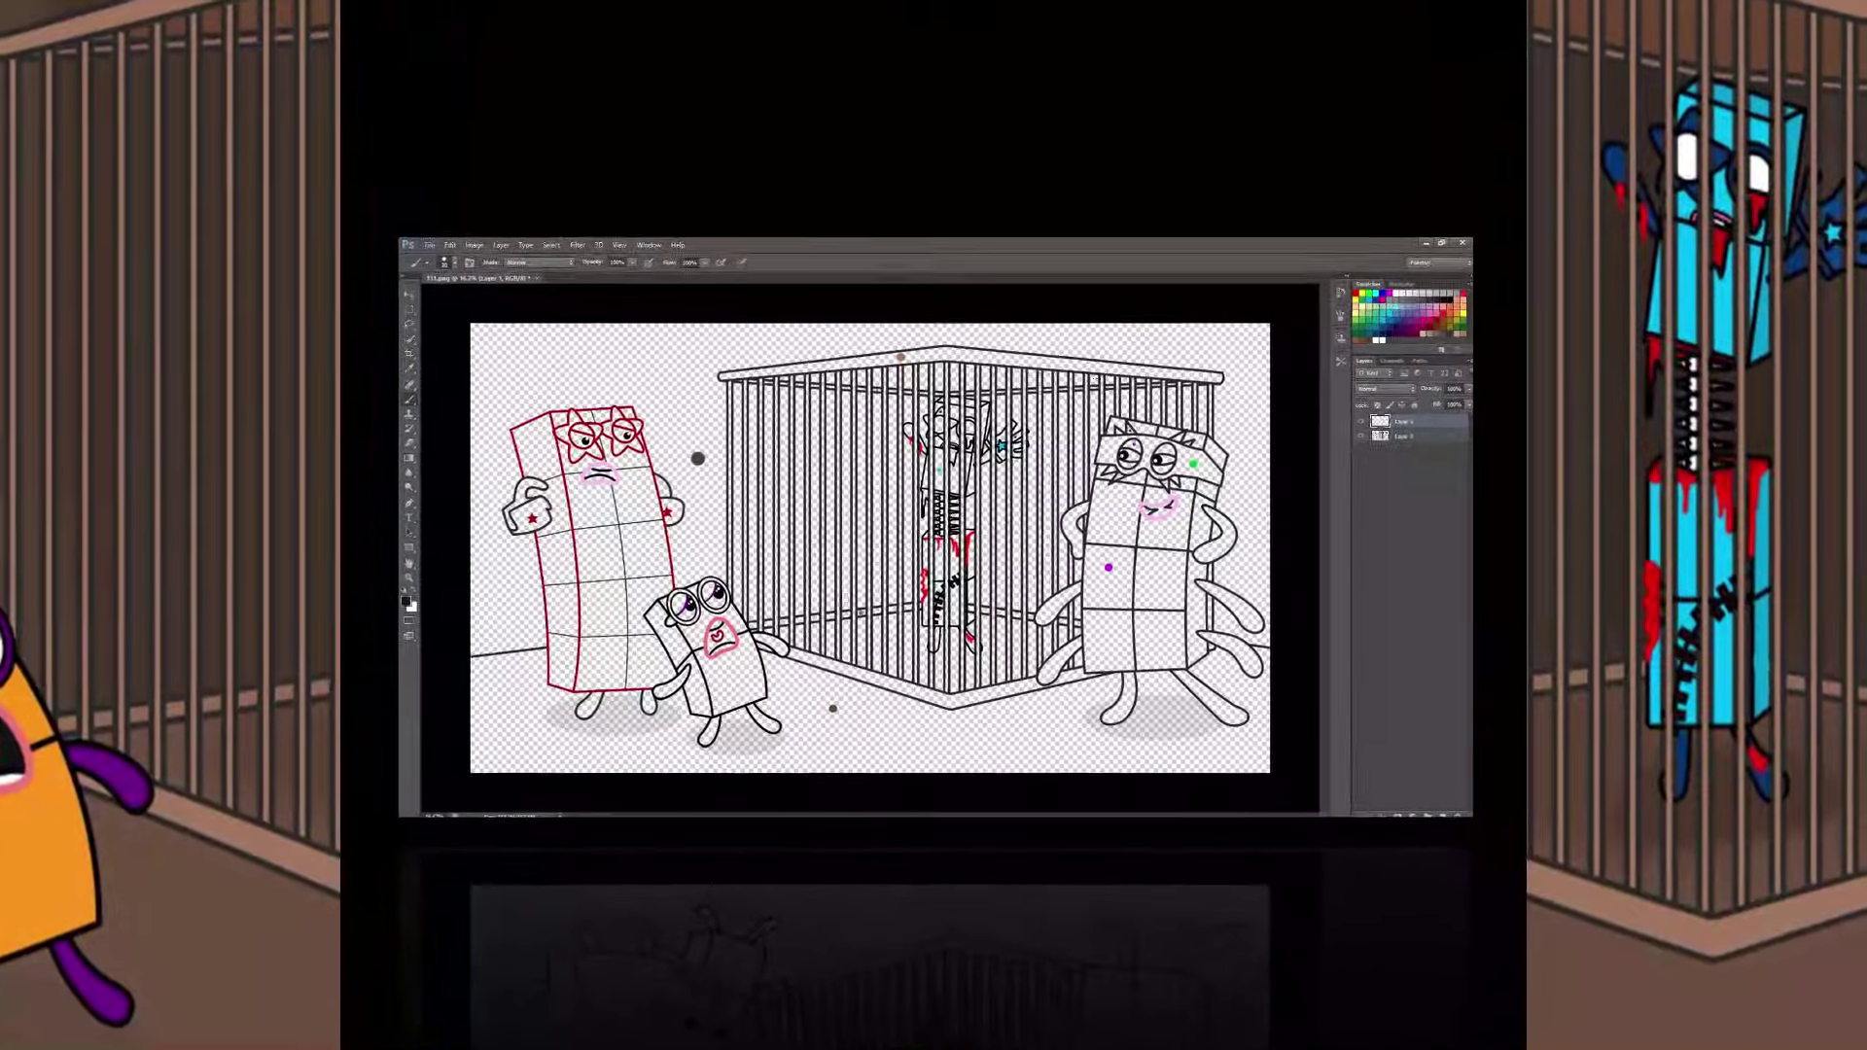
Move Layer 1 beneath Layer 0 and paint the spikes around the eight-limbed block character's eyes dark purple, sampled from its color dot
{"action": "scroll", "coordinate": [1610, 538], "scroll_direction": "down", "scroll_amount": 3}
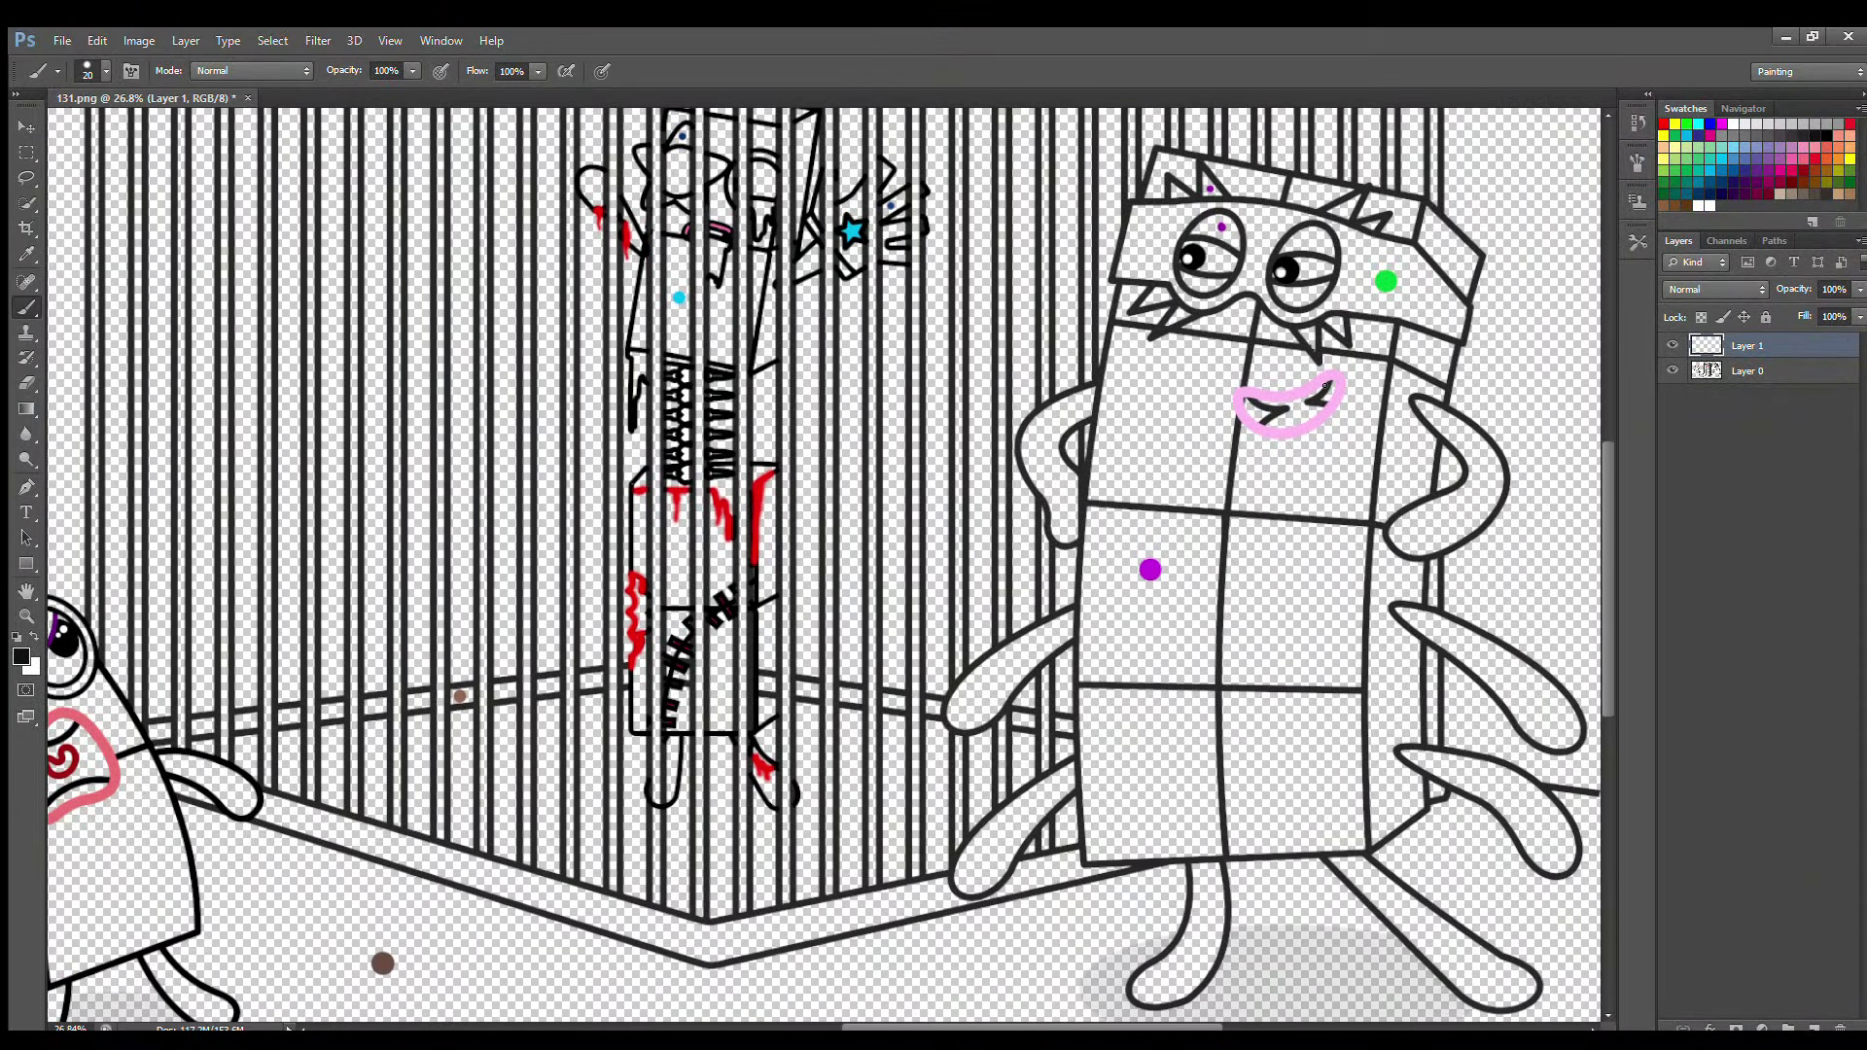
{"action": "left_click_drag", "start_coordinate": [1686, 345], "coordinate": [1697, 384]}
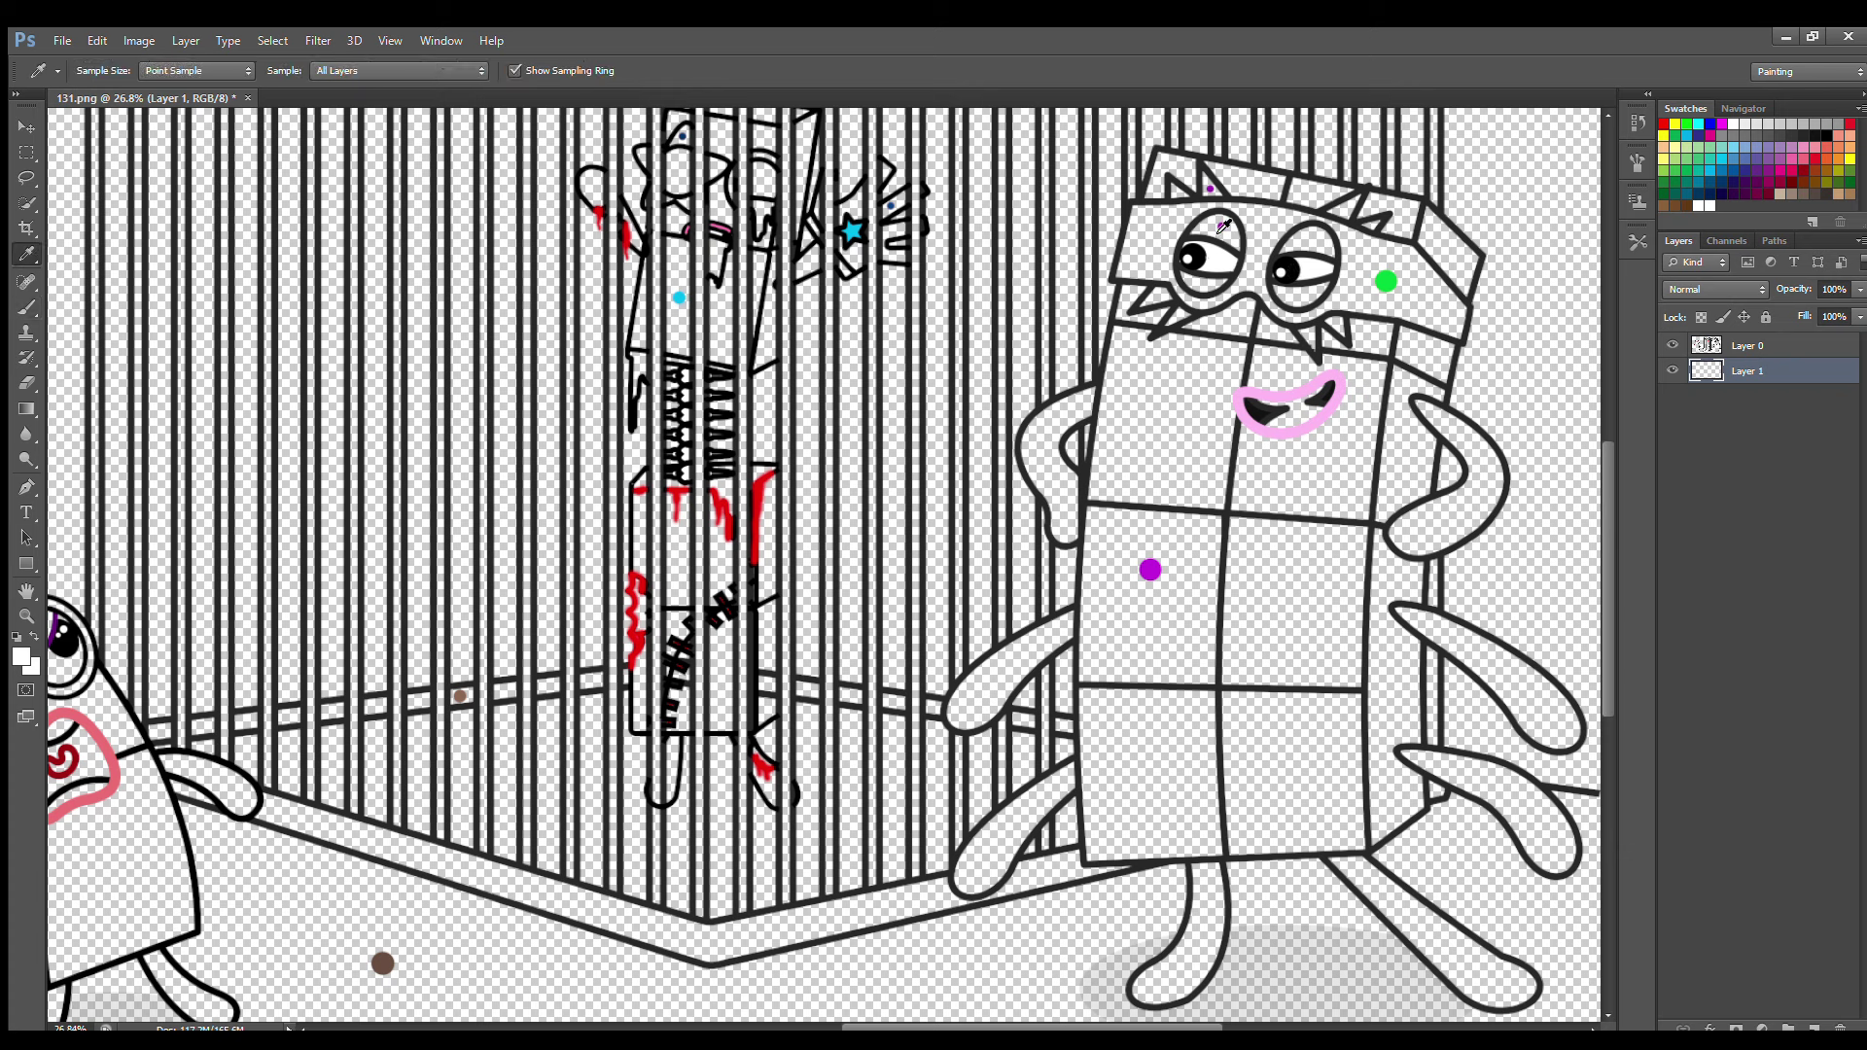
{"action": "left_click", "coordinate": [1222, 227], "text": "alt"}
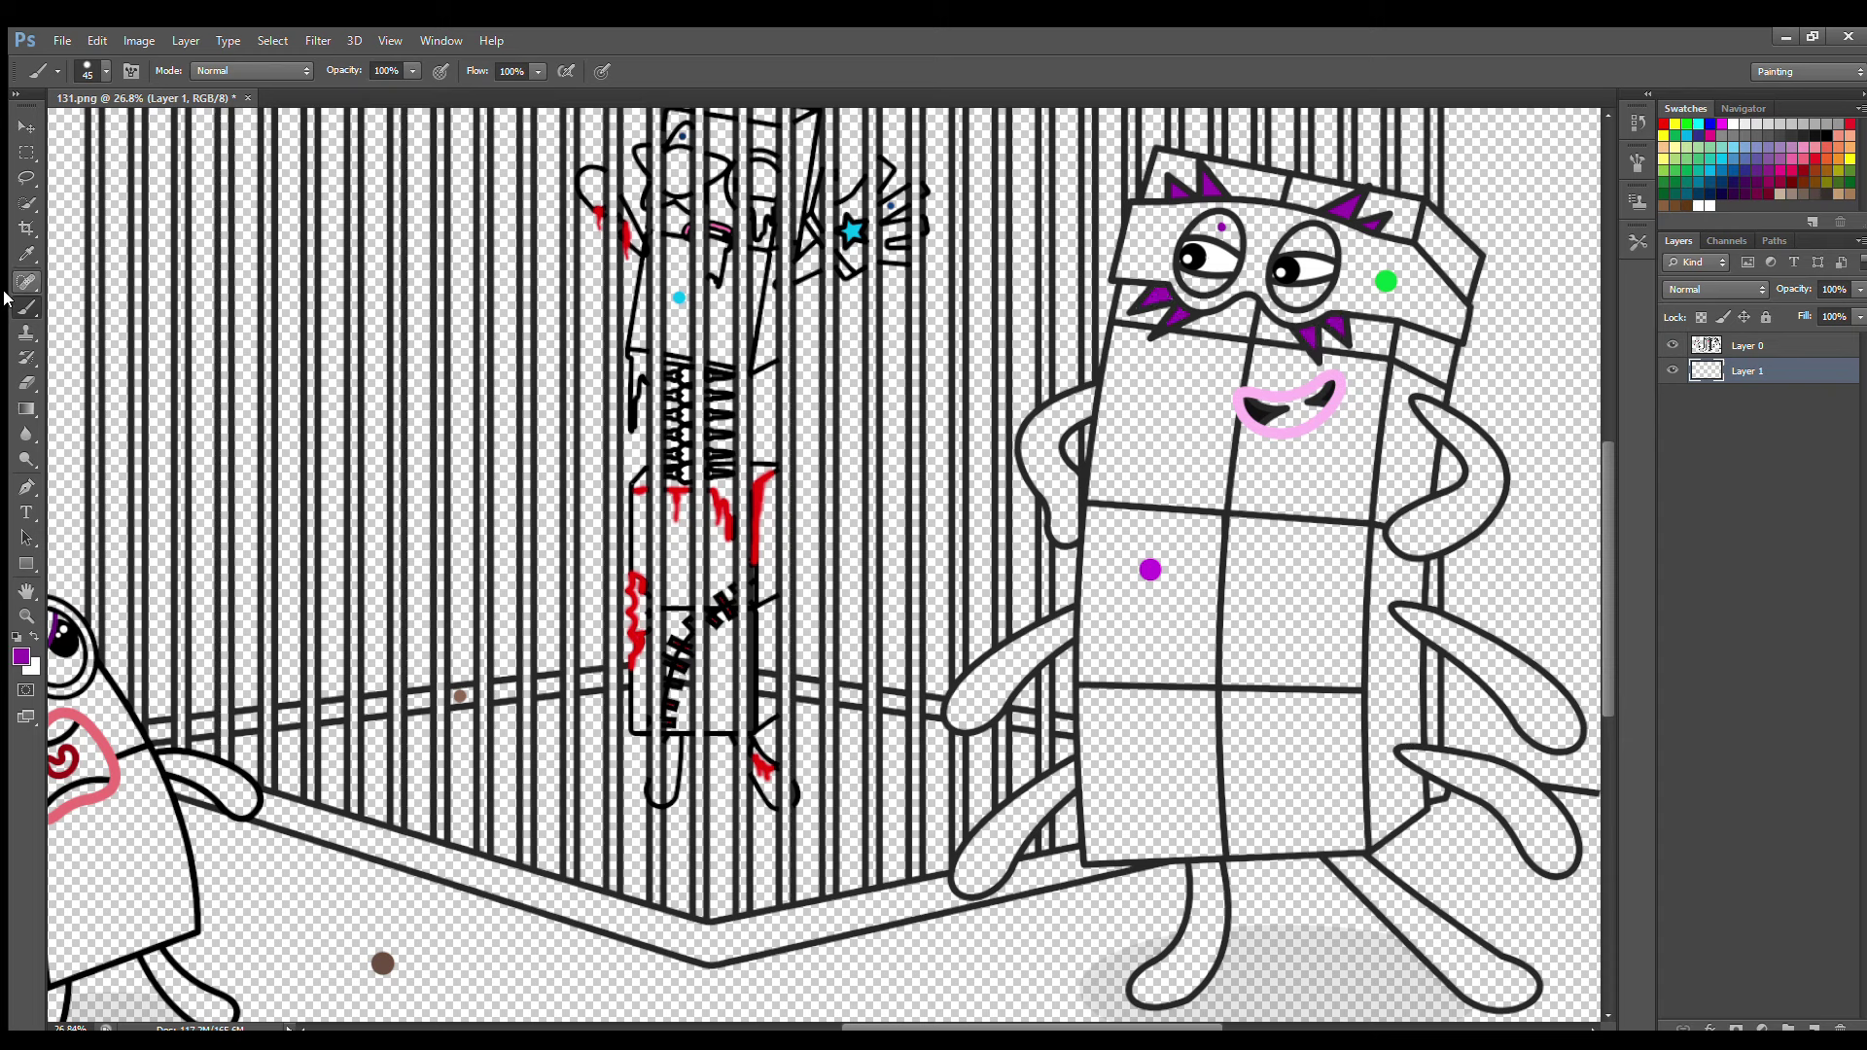
Sample the green dot on the mask and paint all of the eight-limbed character's arms and legs bright green
{"action": "left_click", "coordinate": [1386, 284], "text": "alt"}
{"action": "mouse_move", "coordinate": [1094, 401]}
{"action": "left_mouse_down"}
{"action": "mouse_move", "coordinate": [1044, 423]}
{"action": "mouse_move", "coordinate": [1036, 476]}
{"action": "mouse_move", "coordinate": [1074, 529]}
{"action": "mouse_move", "coordinate": [1057, 445]}
{"action": "mouse_move", "coordinate": [1086, 420]}
{"action": "left_mouse_up"}
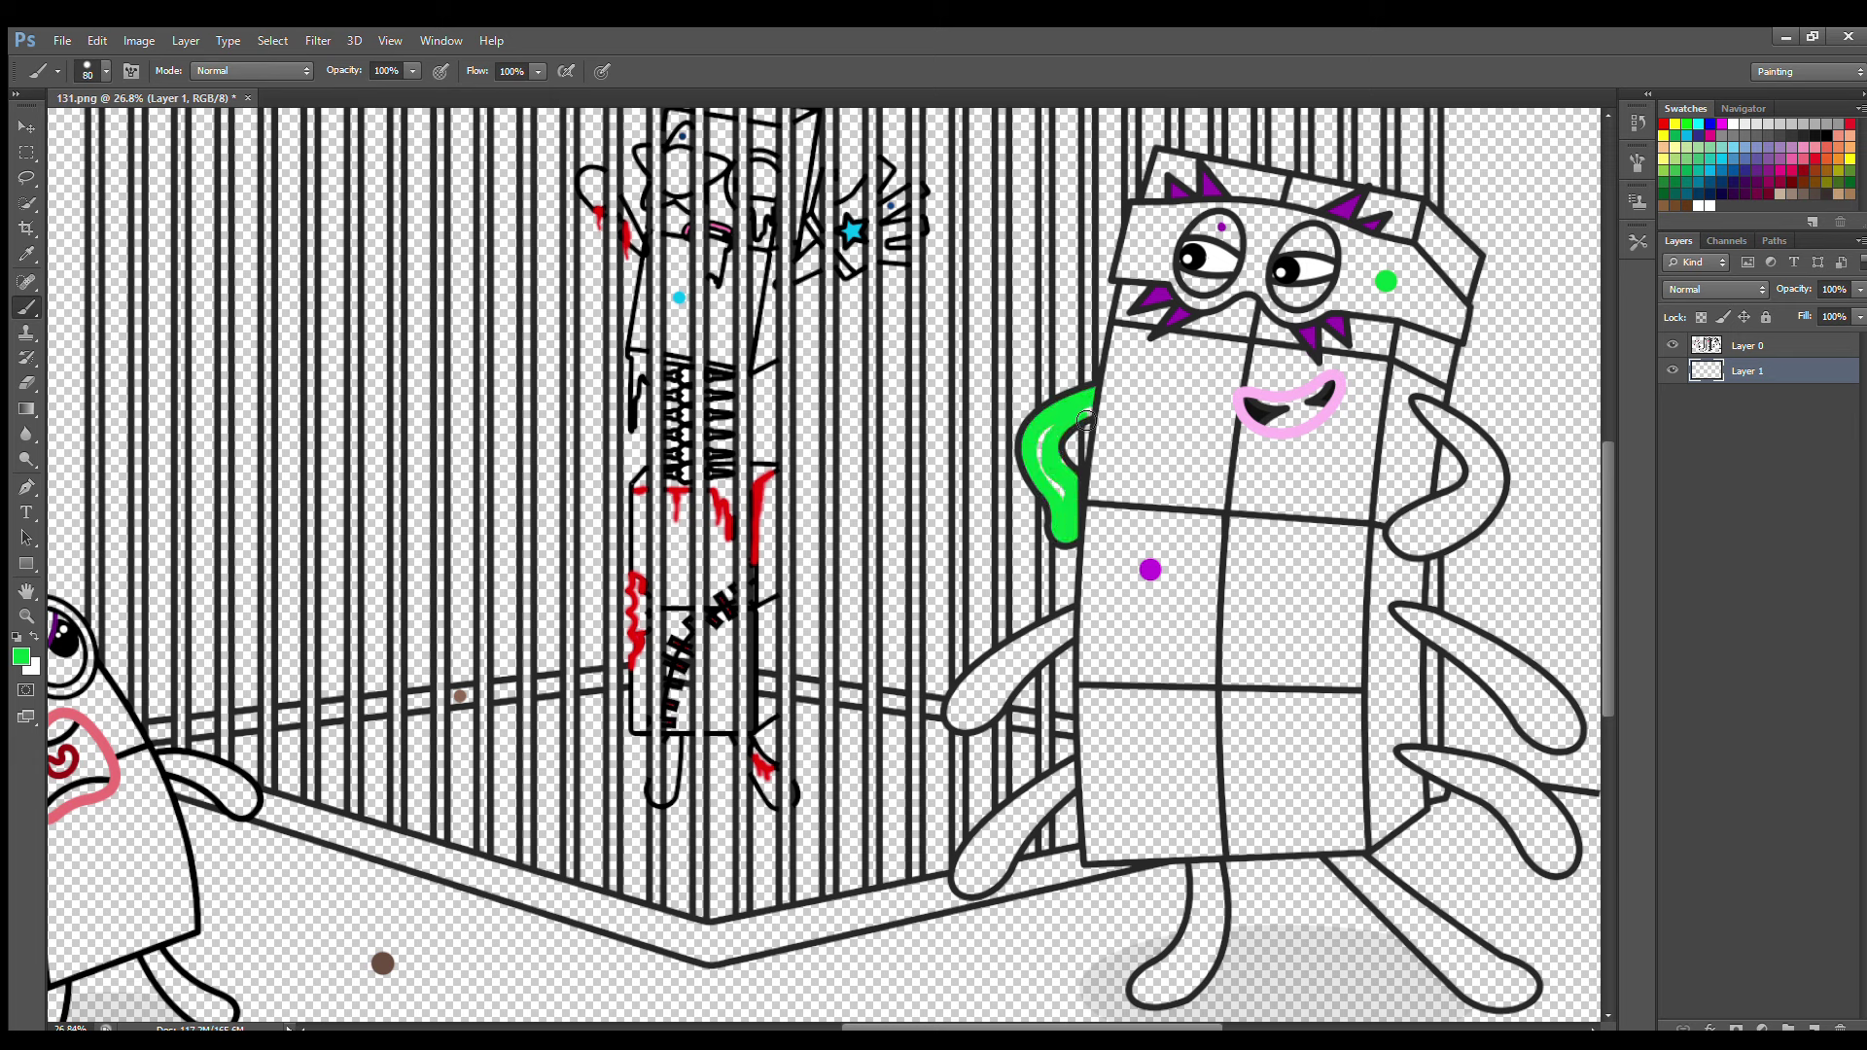
{"action": "mouse_move", "coordinate": [1069, 627]}
{"action": "left_mouse_down"}
{"action": "mouse_move", "coordinate": [972, 724]}
{"action": "mouse_move", "coordinate": [960, 702]}
{"action": "mouse_move", "coordinate": [1043, 641]}
{"action": "mouse_move", "coordinate": [975, 704]}
{"action": "left_mouse_up"}
{"action": "mouse_move", "coordinate": [1071, 775]}
{"action": "left_mouse_down"}
{"action": "mouse_move", "coordinate": [986, 884]}
{"action": "mouse_move", "coordinate": [966, 868]}
{"action": "mouse_move", "coordinate": [1025, 807]}
{"action": "mouse_move", "coordinate": [975, 875]}
{"action": "left_mouse_up"}
{"action": "mouse_move", "coordinate": [1203, 862]}
{"action": "left_mouse_down"}
{"action": "mouse_move", "coordinate": [1162, 972]}
{"action": "mouse_move", "coordinate": [1191, 987]}
{"action": "mouse_move", "coordinate": [1217, 882]}
{"action": "mouse_move", "coordinate": [1189, 963]}
{"action": "left_mouse_up"}
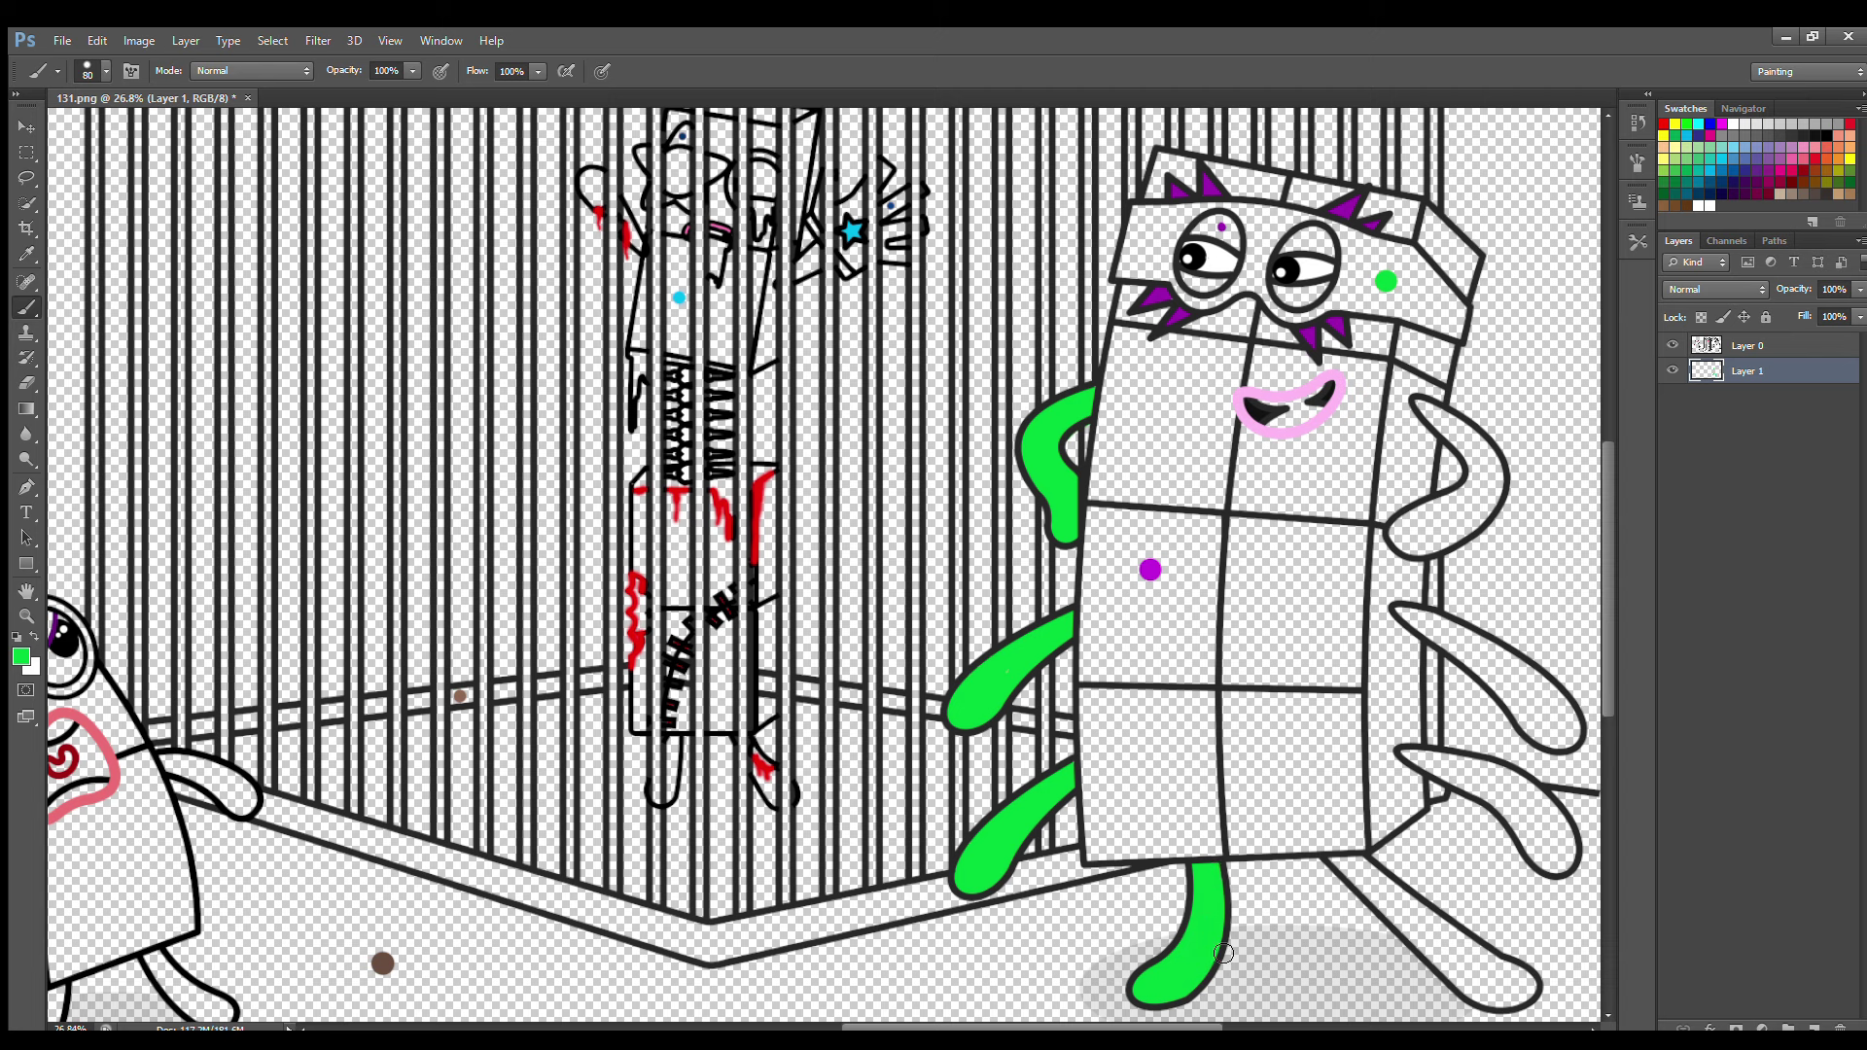
{"action": "mouse_move", "coordinate": [1337, 860]}
{"action": "left_mouse_down"}
{"action": "mouse_move", "coordinate": [1455, 975]}
{"action": "mouse_move", "coordinate": [1494, 997]}
{"action": "mouse_move", "coordinate": [1528, 985]}
{"action": "mouse_move", "coordinate": [1357, 868]}
{"action": "mouse_move", "coordinate": [1510, 996]}
{"action": "left_mouse_up"}
{"action": "mouse_move", "coordinate": [1412, 760]}
{"action": "left_mouse_down"}
{"action": "mouse_move", "coordinate": [1471, 770]}
{"action": "mouse_move", "coordinate": [1565, 844]}
{"action": "mouse_move", "coordinate": [1546, 866]}
{"action": "mouse_move", "coordinate": [1471, 785]}
{"action": "mouse_move", "coordinate": [1526, 800]}
{"action": "left_mouse_up"}
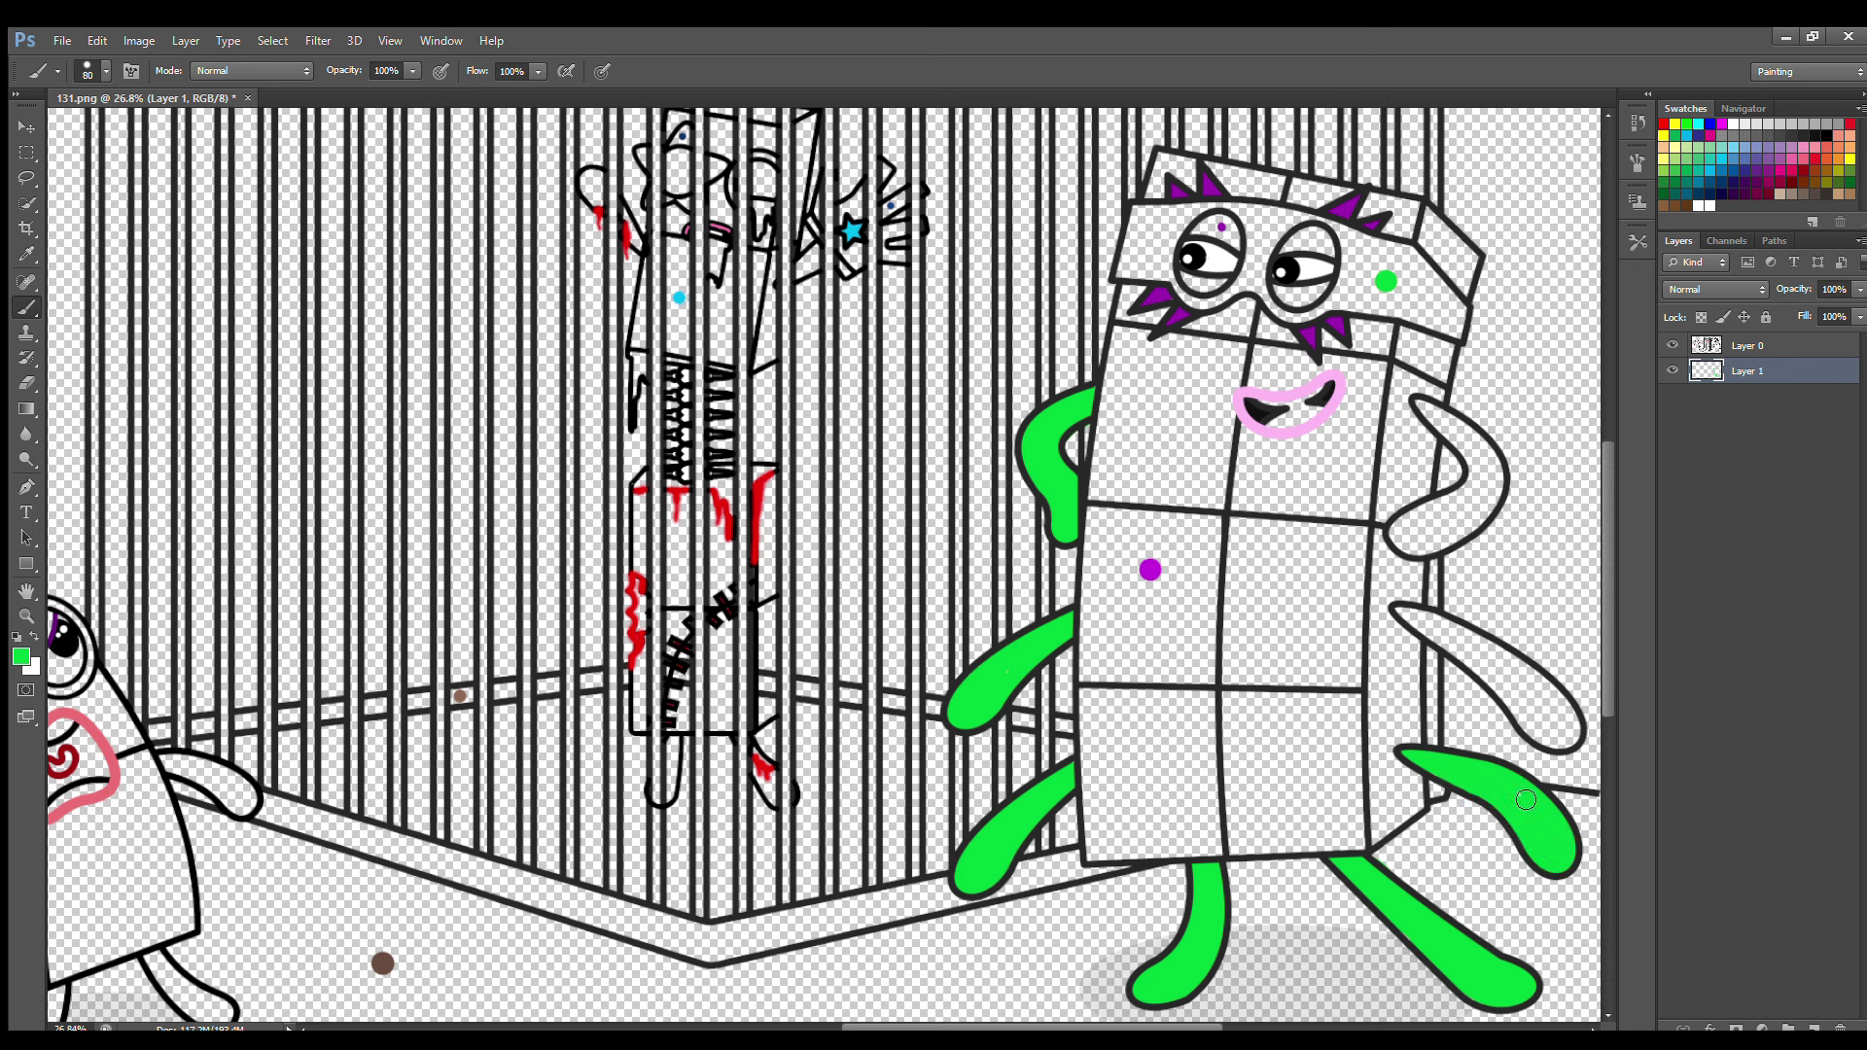
{"action": "mouse_move", "coordinate": [1407, 614]}
{"action": "left_mouse_down"}
{"action": "mouse_move", "coordinate": [1532, 676]}
{"action": "mouse_move", "coordinate": [1568, 716]}
{"action": "mouse_move", "coordinate": [1562, 744]}
{"action": "mouse_move", "coordinate": [1425, 625]}
{"action": "mouse_move", "coordinate": [1544, 721]}
{"action": "left_mouse_up"}
{"action": "mouse_move", "coordinate": [1441, 420]}
{"action": "left_mouse_down"}
{"action": "mouse_move", "coordinate": [1497, 470]}
{"action": "mouse_move", "coordinate": [1458, 537]}
{"action": "mouse_move", "coordinate": [1414, 549]}
{"action": "mouse_move", "coordinate": [1453, 507]}
{"action": "mouse_move", "coordinate": [1466, 450]}
{"action": "mouse_move", "coordinate": [1480, 506]}
{"action": "mouse_move", "coordinate": [1428, 529]}
{"action": "left_mouse_up"}
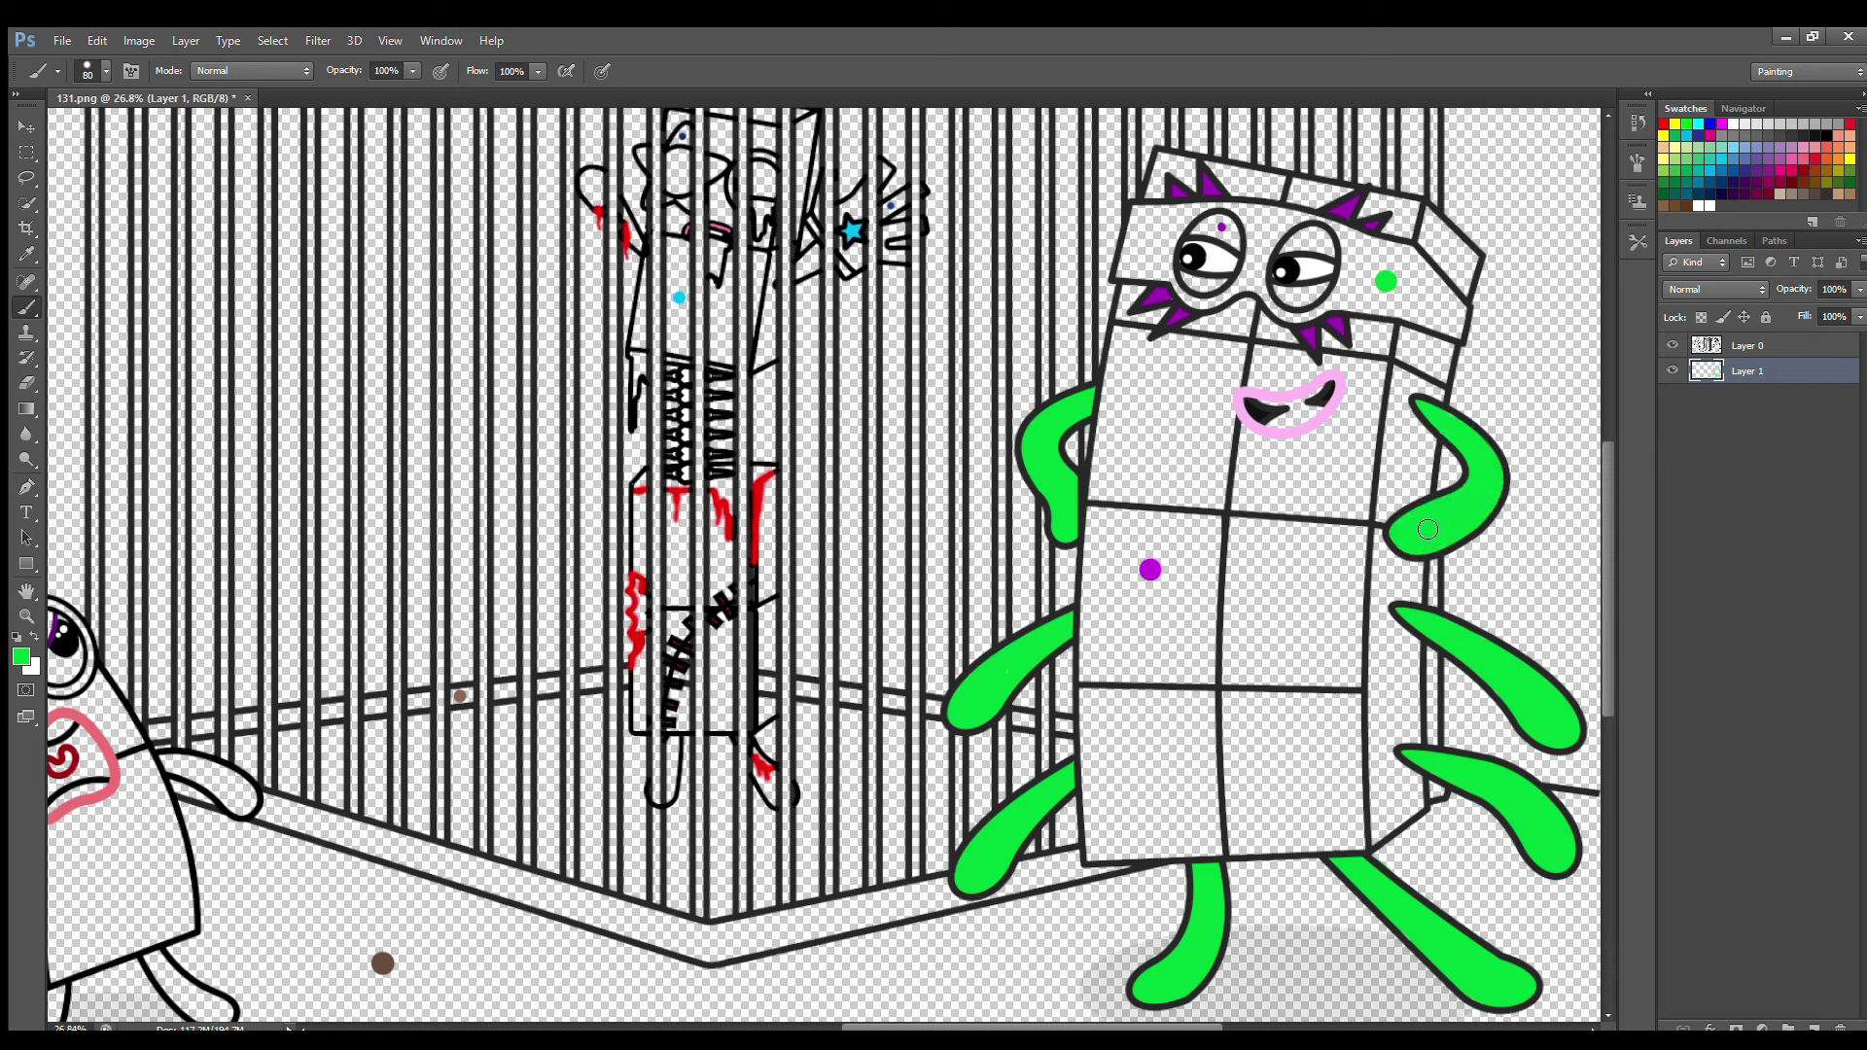
Add a new layer beneath Layer 1 and paint the eight-limbed character's eyelids dark purple and its teeth white
{"action": "left_click", "coordinate": [1810, 1025]}
{"action": "left_click", "coordinate": [1181, 186], "text": "alt"}
{"action": "mouse_move", "coordinate": [1192, 247]}
{"action": "left_mouse_down"}
{"action": "mouse_move", "coordinate": [1231, 237]}
{"action": "mouse_move", "coordinate": [1192, 265]}
{"action": "mouse_move", "coordinate": [1305, 300]}
{"action": "mouse_move", "coordinate": [1328, 283]}
{"action": "mouse_move", "coordinate": [1321, 235]}
{"action": "mouse_move", "coordinate": [1308, 287]}
{"action": "left_mouse_up"}
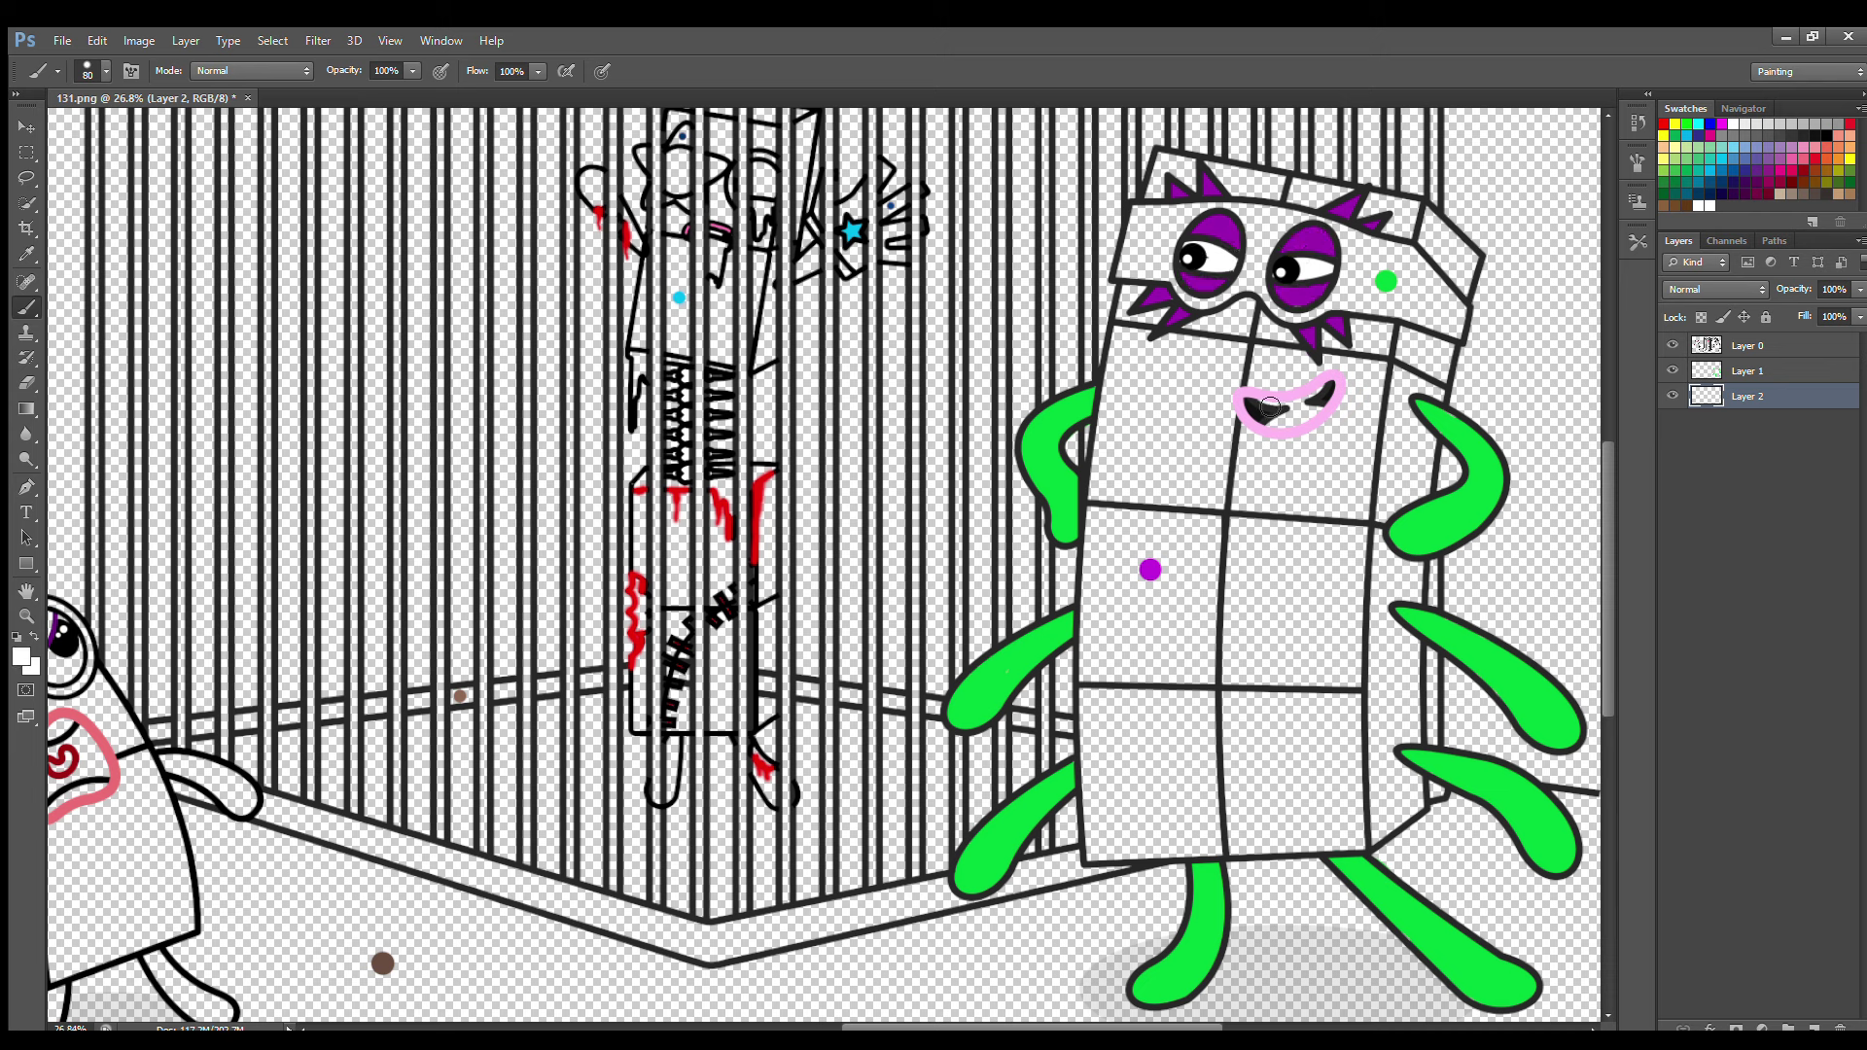
{"action": "left_click_drag", "start_coordinate": [1270, 407], "coordinate": [1308, 415]}
Add a new layer beneath Layer 2 and fill the eight-limbed character's mask with the bright green of its arms
{"action": "left_click", "coordinate": [1815, 1025]}
{"action": "left_click", "coordinate": [1036, 466], "text": "alt"}
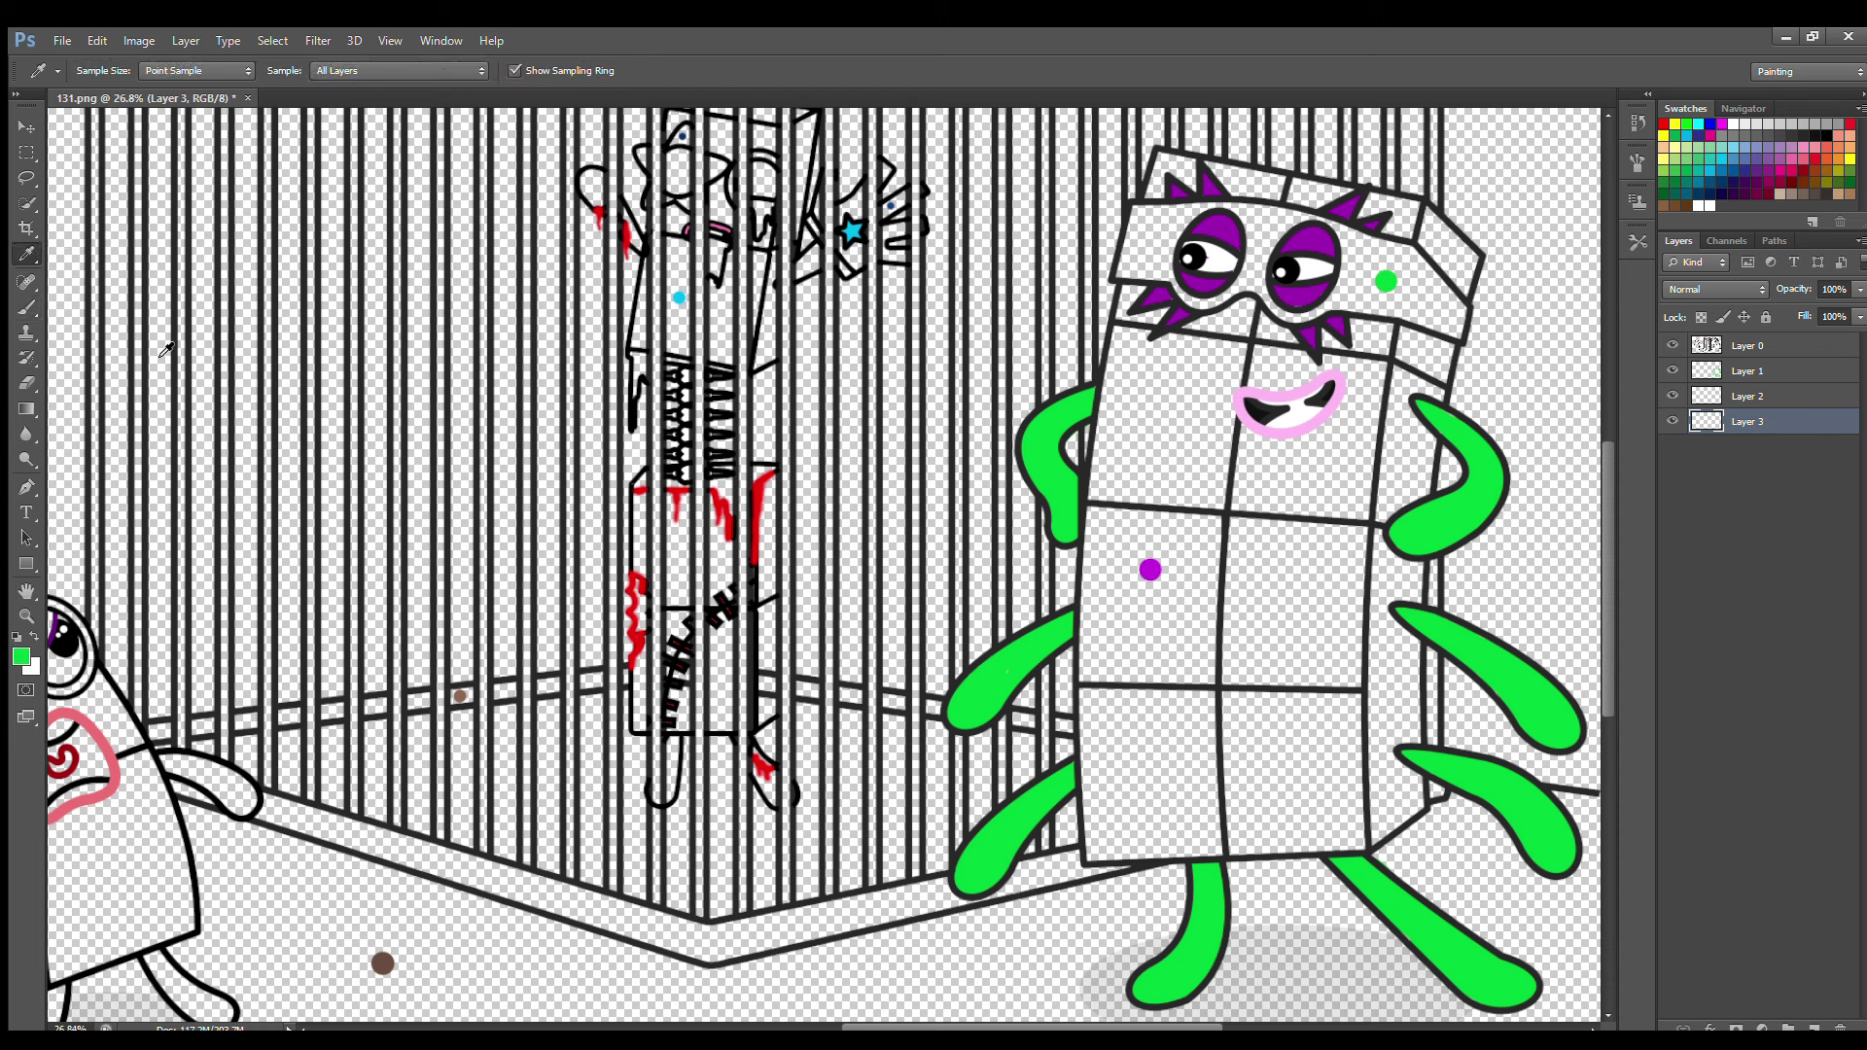
{"action": "mouse_move", "coordinate": [1139, 207]}
{"action": "left_mouse_down"}
{"action": "mouse_move", "coordinate": [1129, 275]}
{"action": "mouse_move", "coordinate": [1182, 295]}
{"action": "mouse_move", "coordinate": [1463, 333]}
{"action": "mouse_move", "coordinate": [1400, 254]}
{"action": "mouse_move", "coordinate": [1338, 232]}
{"action": "mouse_move", "coordinate": [1216, 213]}
{"action": "mouse_move", "coordinate": [1149, 226]}
{"action": "mouse_move", "coordinate": [1151, 244]}
{"action": "mouse_move", "coordinate": [1311, 239]}
{"action": "mouse_move", "coordinate": [1451, 314]}
{"action": "mouse_move", "coordinate": [1379, 282]}
{"action": "mouse_move", "coordinate": [1160, 260]}
{"action": "mouse_move", "coordinate": [1272, 261]}
{"action": "left_mouse_up"}
{"action": "key", "text": "bracketright"}
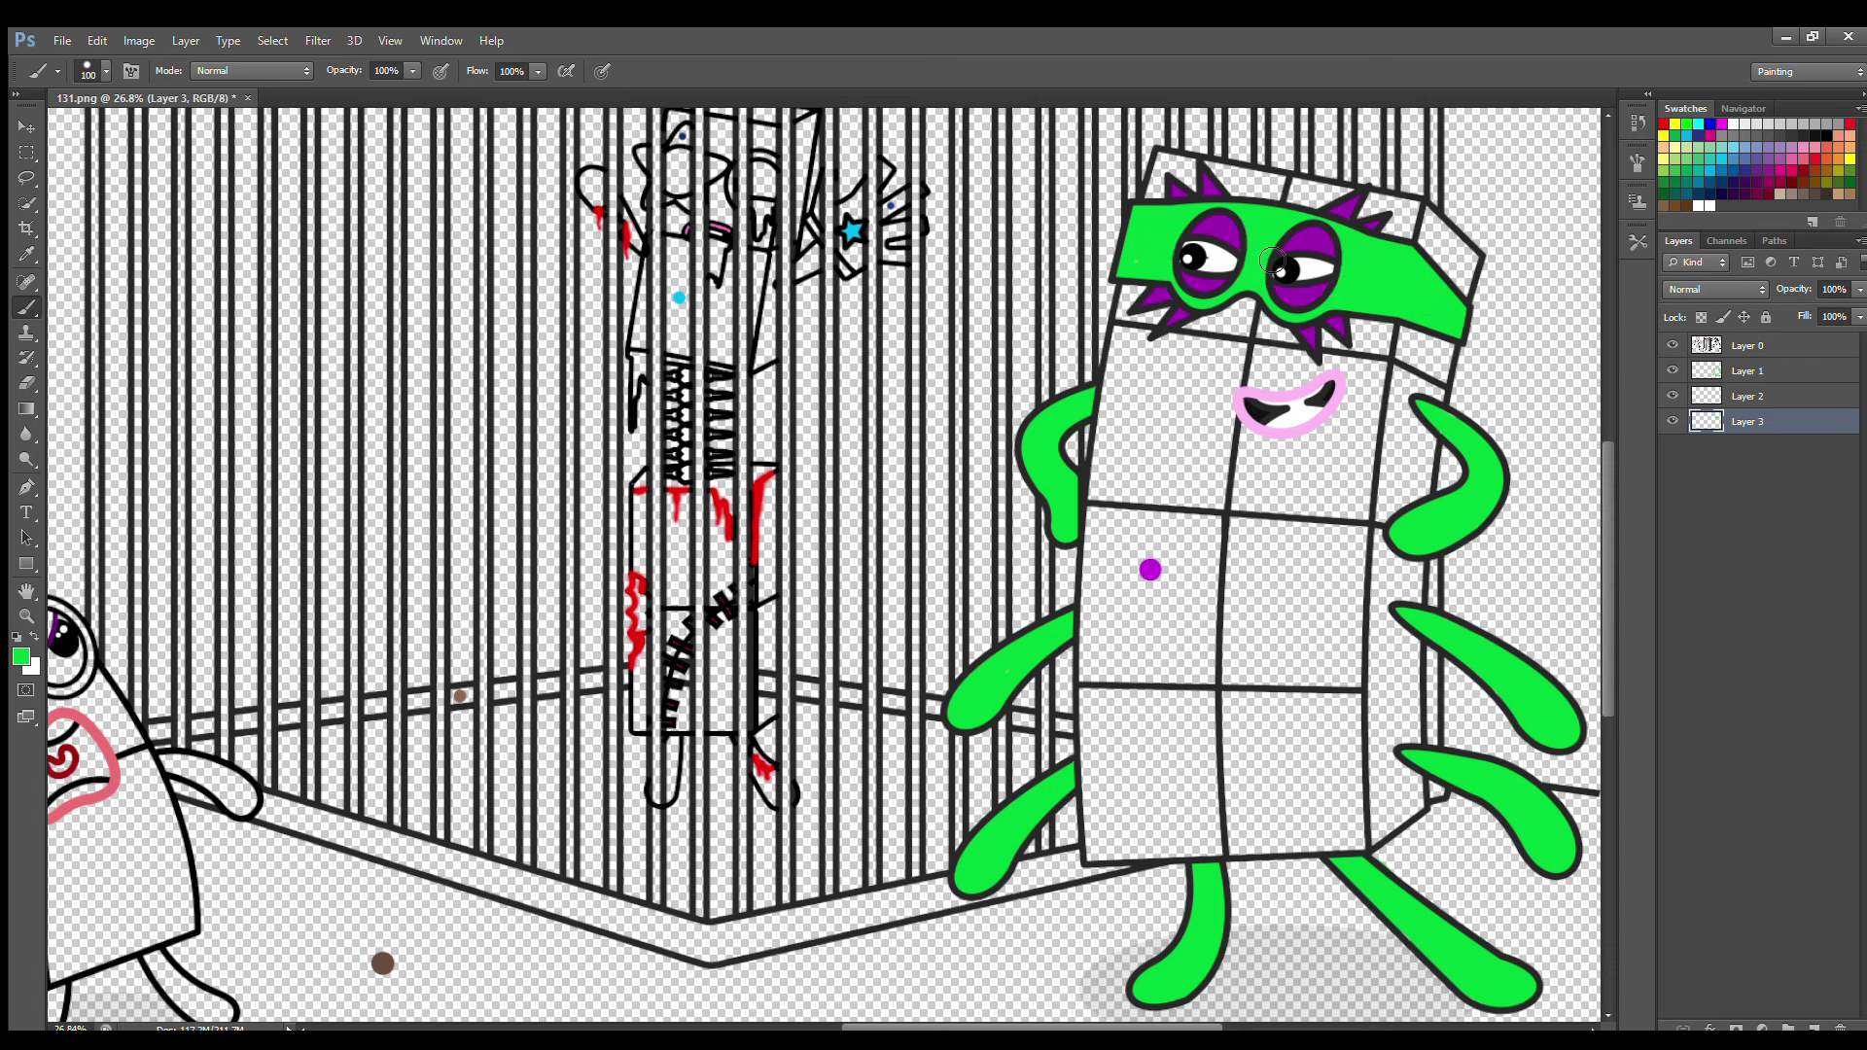
Add a new layer beneath Layer 3 and fill the eight-limbed character's front blocks with bright purple, enlarging the brush to 175 for the interior
{"action": "left_click", "coordinate": [1815, 1026]}
{"action": "left_click", "coordinate": [1189, 185], "text": "alt"}
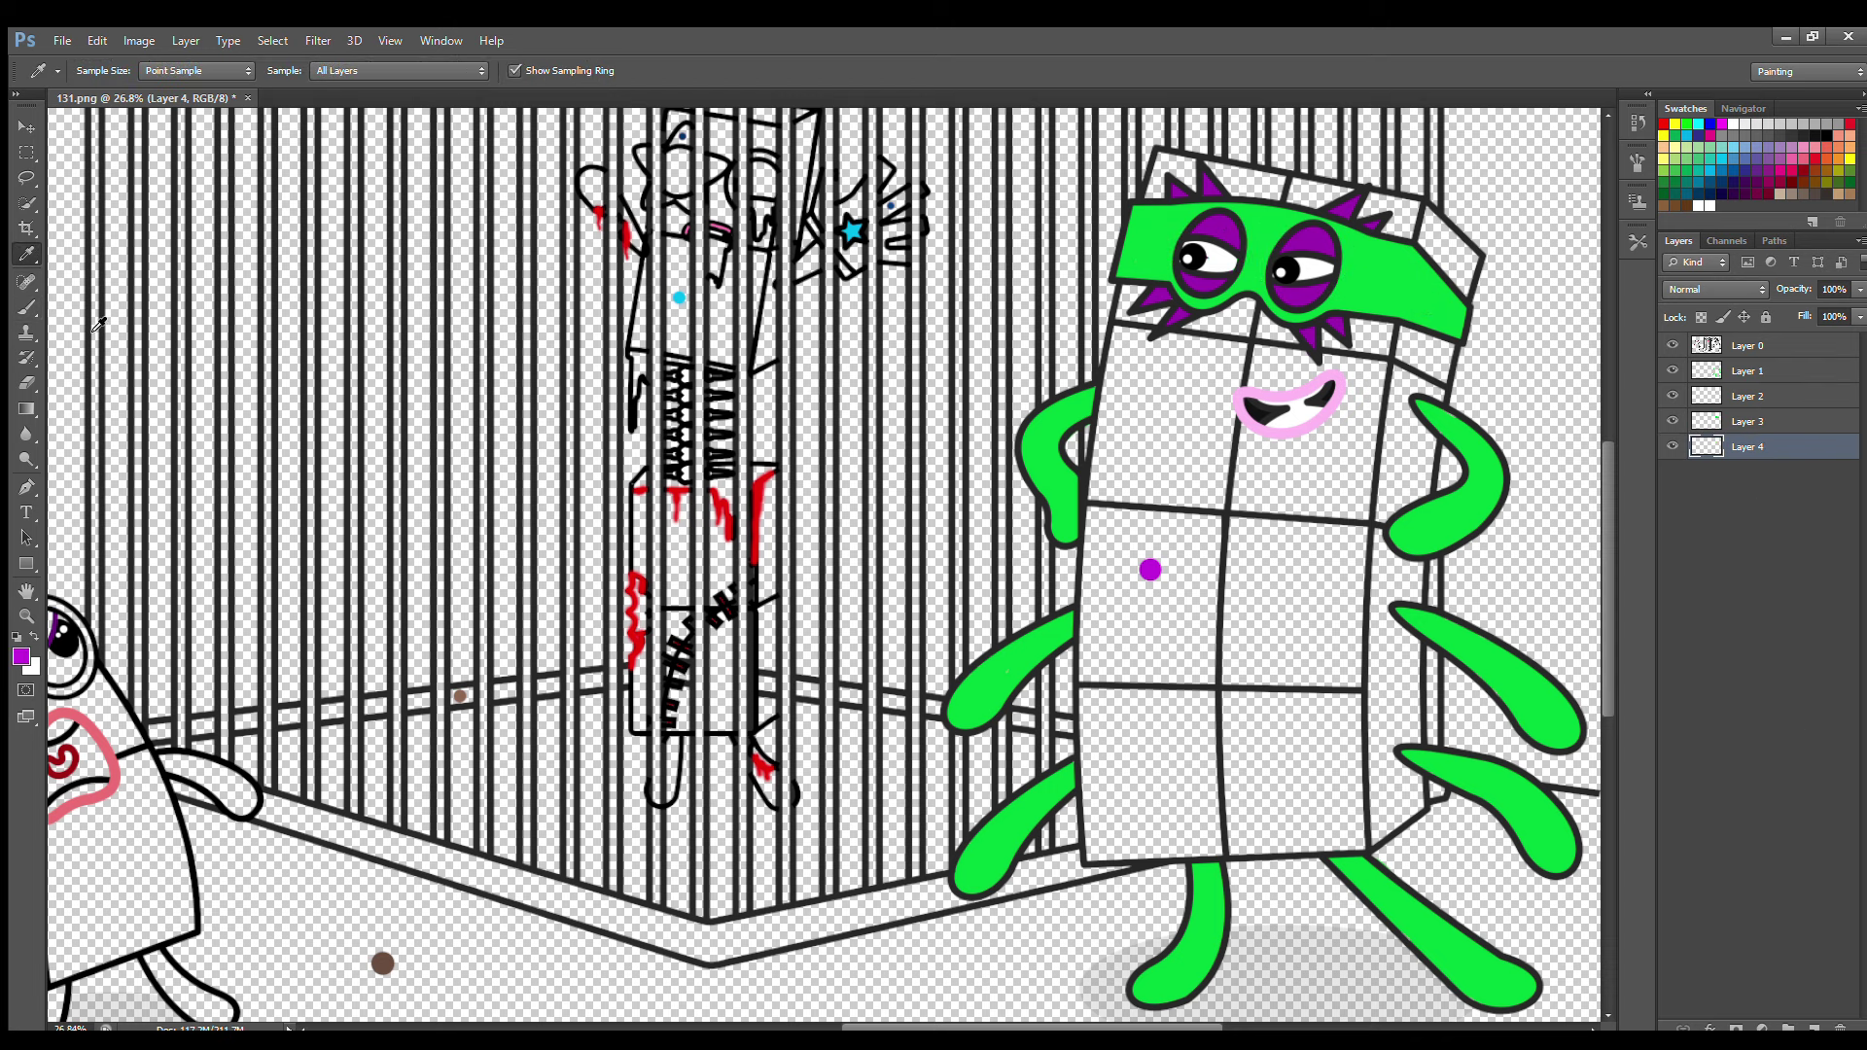
{"action": "left_click_drag", "start_coordinate": [1172, 180], "coordinate": [1165, 161]}
{"action": "mouse_move", "coordinate": [1126, 292]}
{"action": "left_mouse_down"}
{"action": "mouse_move", "coordinate": [1093, 675]}
{"action": "mouse_move", "coordinate": [1099, 856]}
{"action": "mouse_move", "coordinate": [1136, 856]}
{"action": "mouse_move", "coordinate": [1101, 860]}
{"action": "mouse_move", "coordinate": [1359, 850]}
{"action": "mouse_move", "coordinate": [1394, 323]}
{"action": "left_mouse_up"}
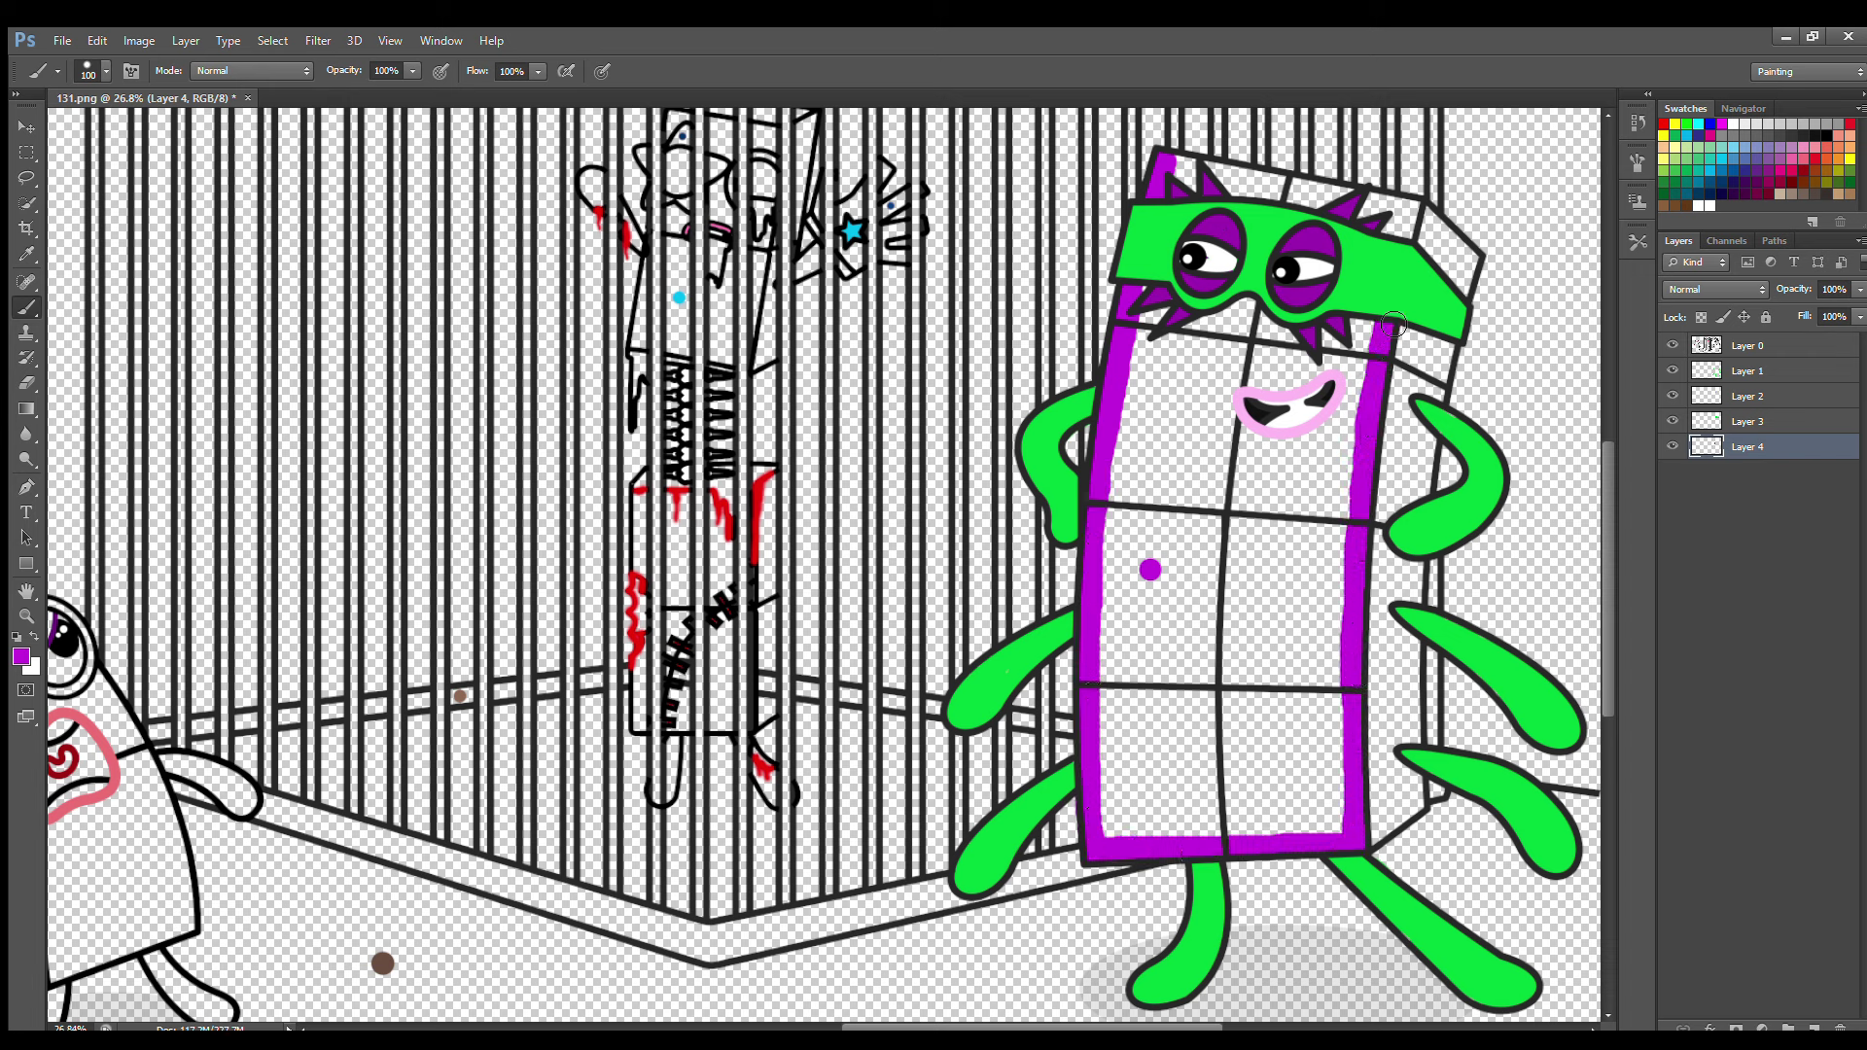
{"action": "mouse_move", "coordinate": [1407, 240]}
{"action": "left_mouse_down"}
{"action": "mouse_move", "coordinate": [1340, 194]}
{"action": "mouse_move", "coordinate": [1182, 194]}
{"action": "left_mouse_up"}
{"action": "key", "text": "bracketright"}
{"action": "key", "text": "bracketright"}
{"action": "key", "text": "bracketright"}
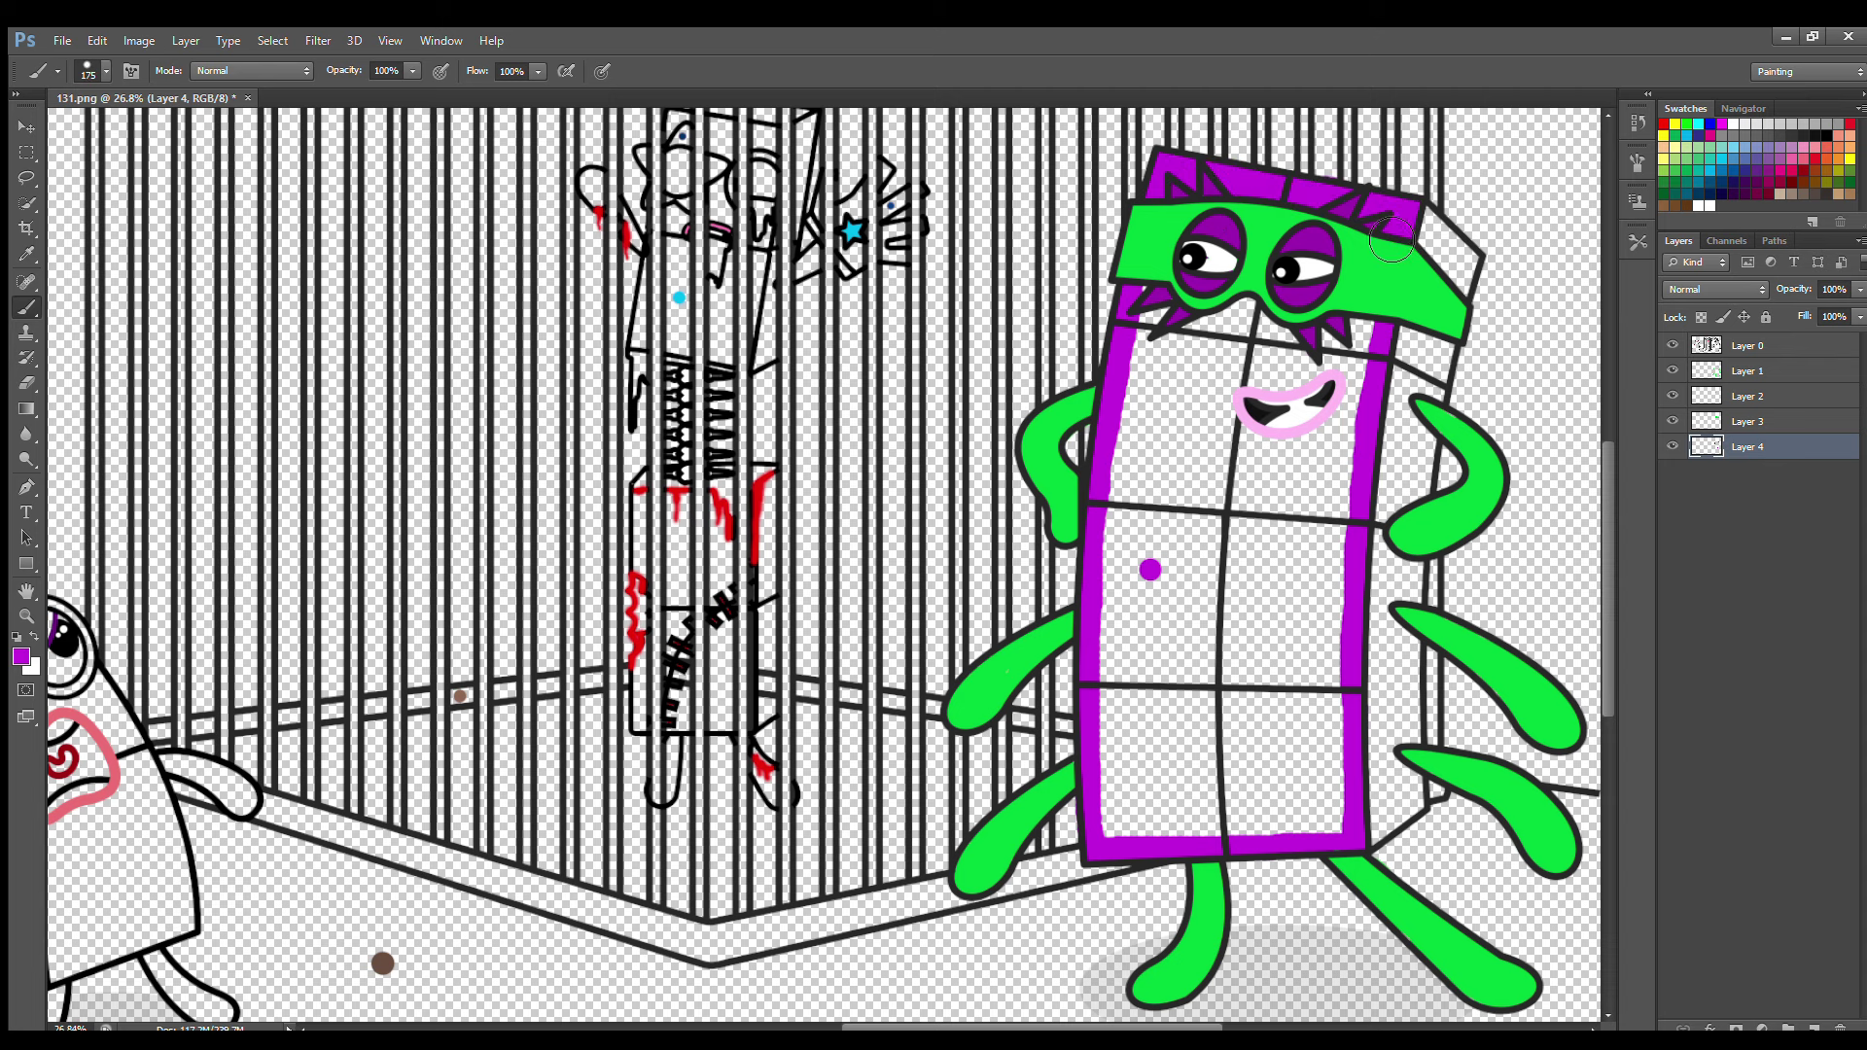
{"action": "mouse_move", "coordinate": [1385, 316]}
{"action": "left_mouse_down"}
{"action": "mouse_move", "coordinate": [1187, 307]}
{"action": "mouse_move", "coordinate": [1147, 399]}
{"action": "mouse_move", "coordinate": [1333, 505]}
{"action": "mouse_move", "coordinate": [1186, 553]}
{"action": "mouse_move", "coordinate": [1265, 642]}
{"action": "mouse_move", "coordinate": [1118, 702]}
{"action": "mouse_move", "coordinate": [1124, 807]}
{"action": "mouse_move", "coordinate": [1167, 831]}
{"action": "mouse_move", "coordinate": [1118, 838]}
{"action": "left_mouse_up"}
Add a new layer beneath Layer 4 and fill the eight-limbed character's side faces with a slightly darker purple
{"action": "left_click", "coordinate": [1814, 1027]}
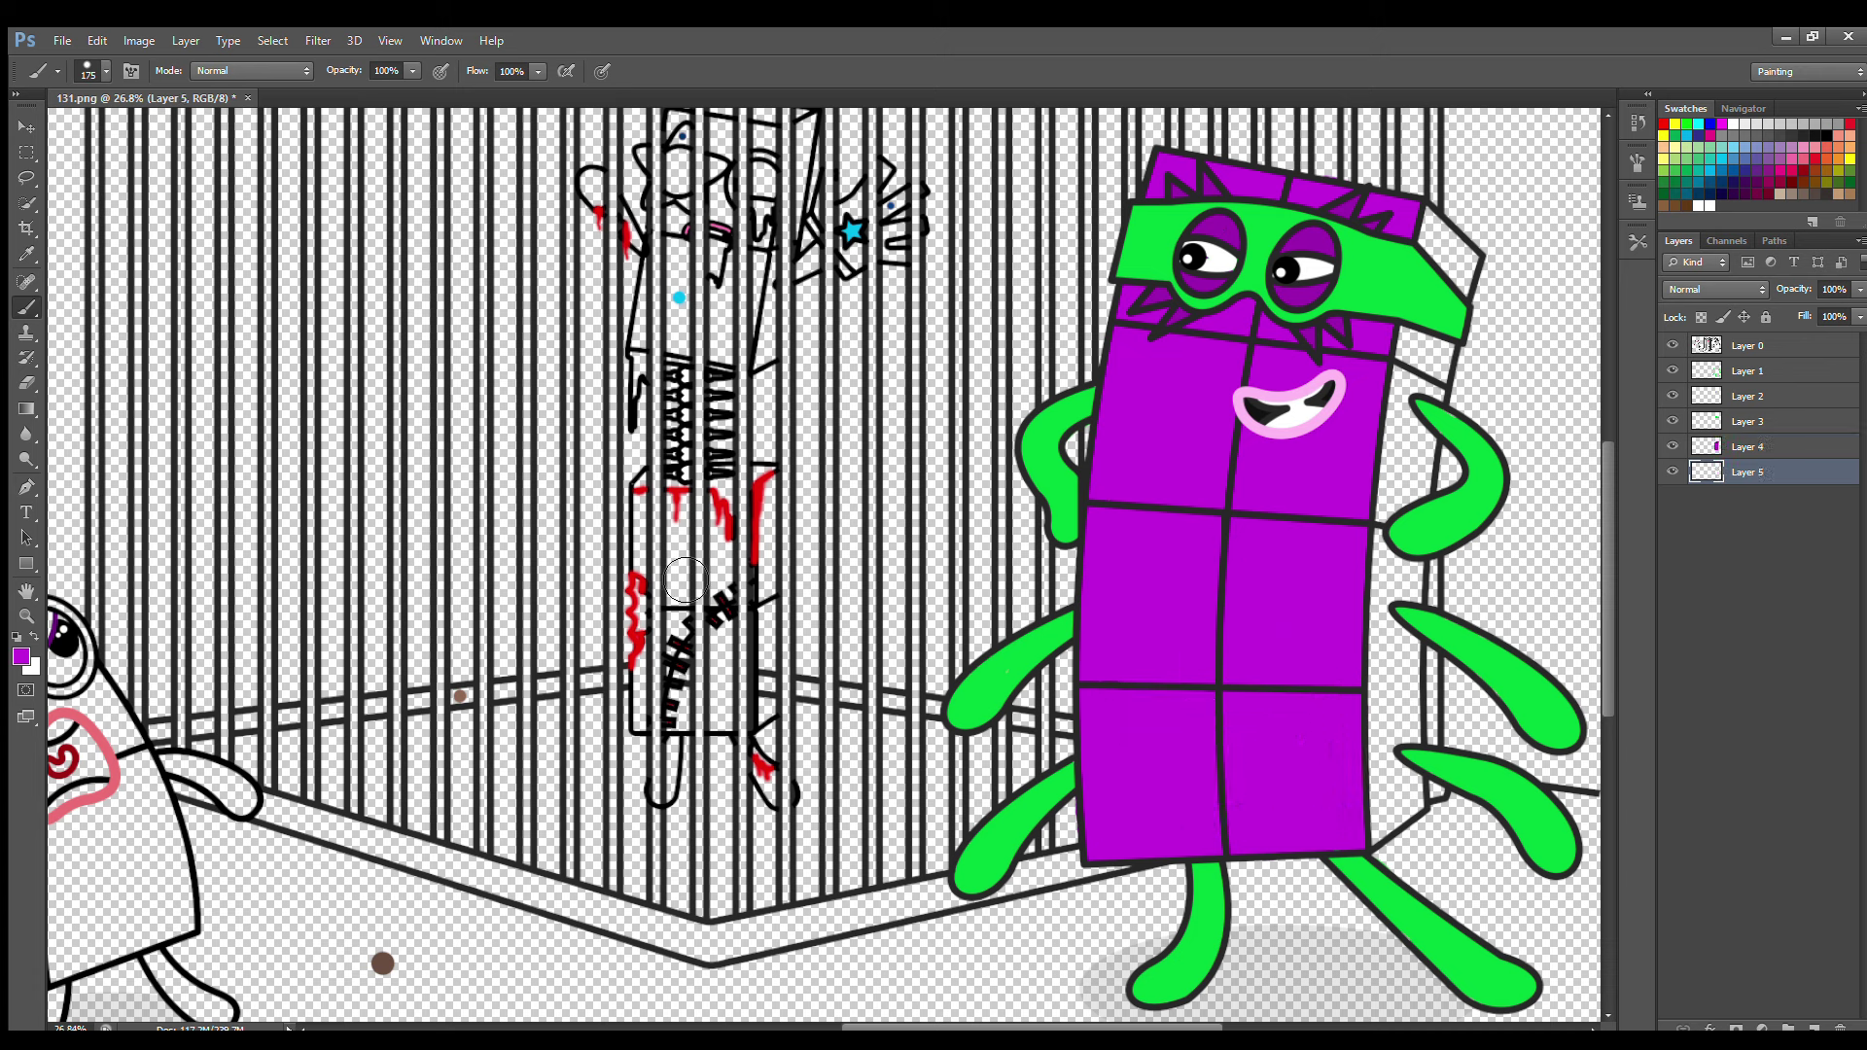
{"action": "key", "text": "i"}
{"action": "key", "text": "b"}
{"action": "mouse_move", "coordinate": [1429, 225]}
{"action": "left_mouse_down"}
{"action": "mouse_move", "coordinate": [1471, 275]}
{"action": "mouse_move", "coordinate": [1420, 539]}
{"action": "mouse_move", "coordinate": [1414, 821]}
{"action": "mouse_move", "coordinate": [1386, 836]}
{"action": "mouse_move", "coordinate": [1435, 336]}
{"action": "left_mouse_up"}
On Layer 1, paint the small two-block character's tongue dark red and the whites of its eyes white
{"action": "scroll", "coordinate": [1601, 558], "scroll_direction": "left", "scroll_amount": 10}
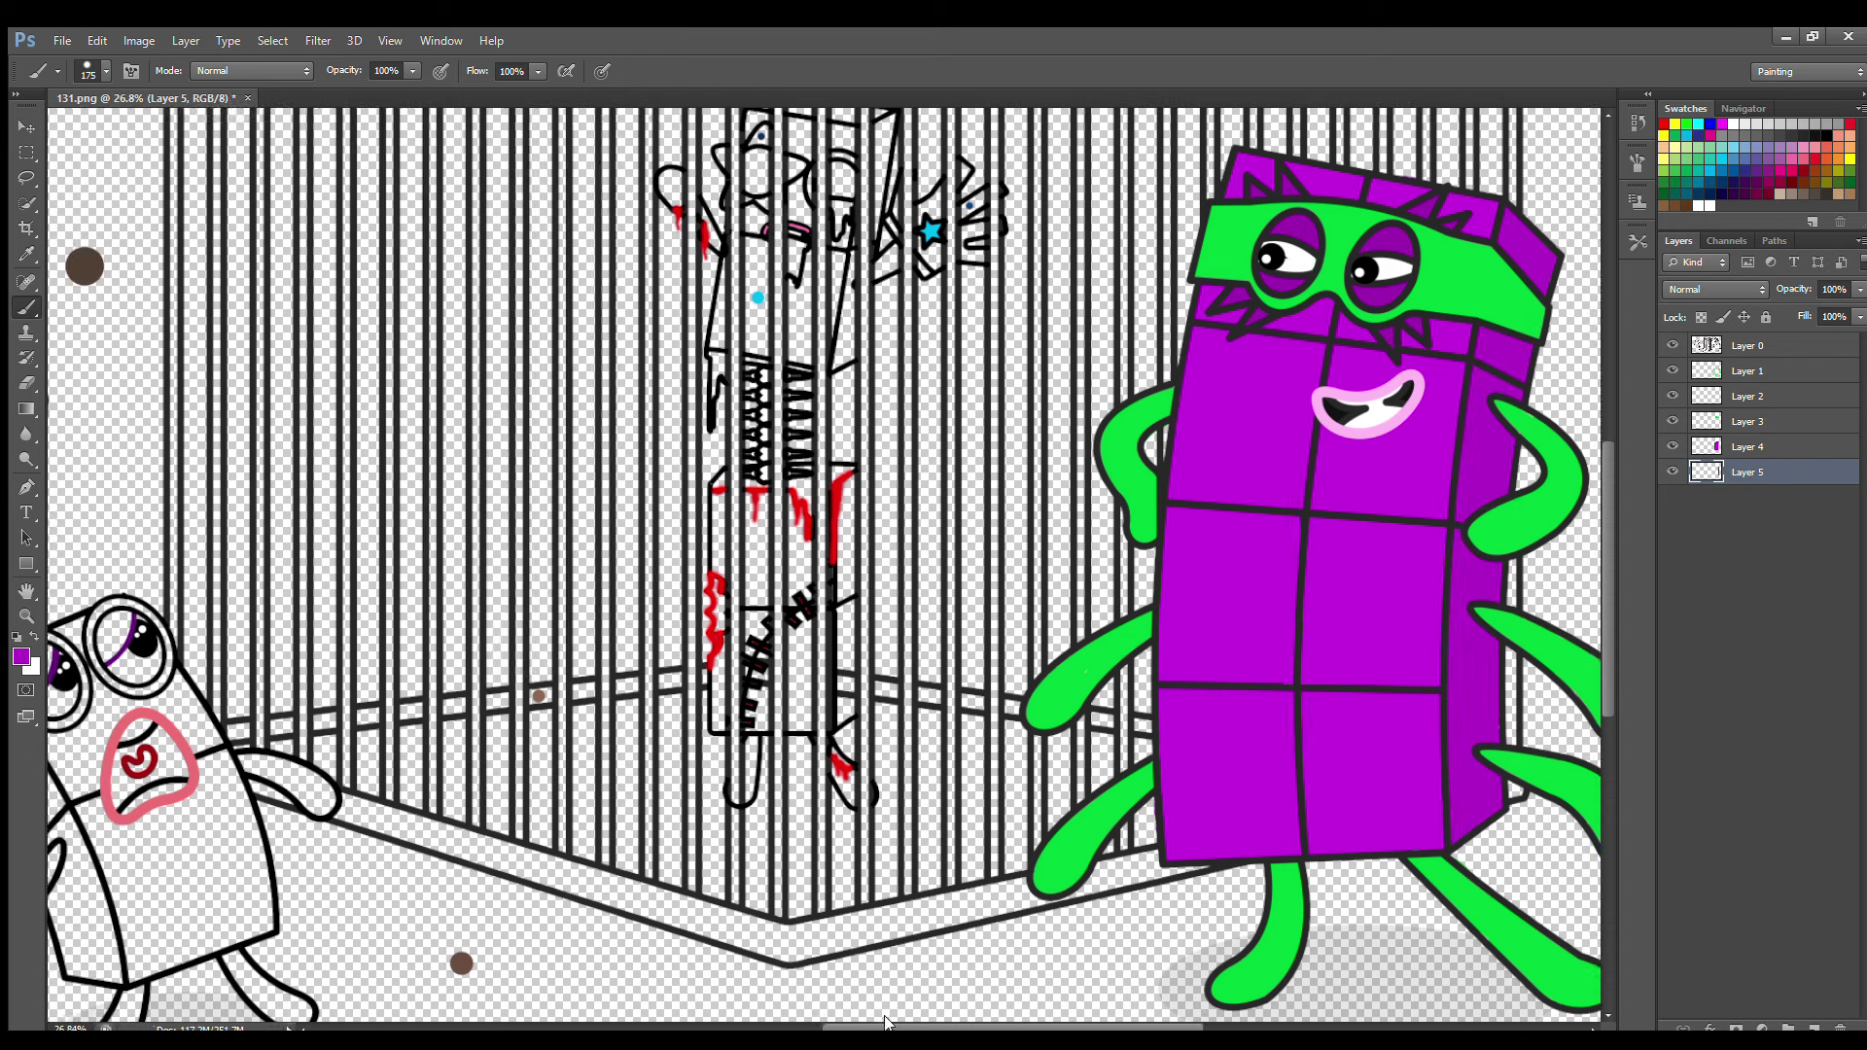
{"action": "scroll", "coordinate": [1600, 558], "scroll_direction": "down", "scroll_amount": 2}
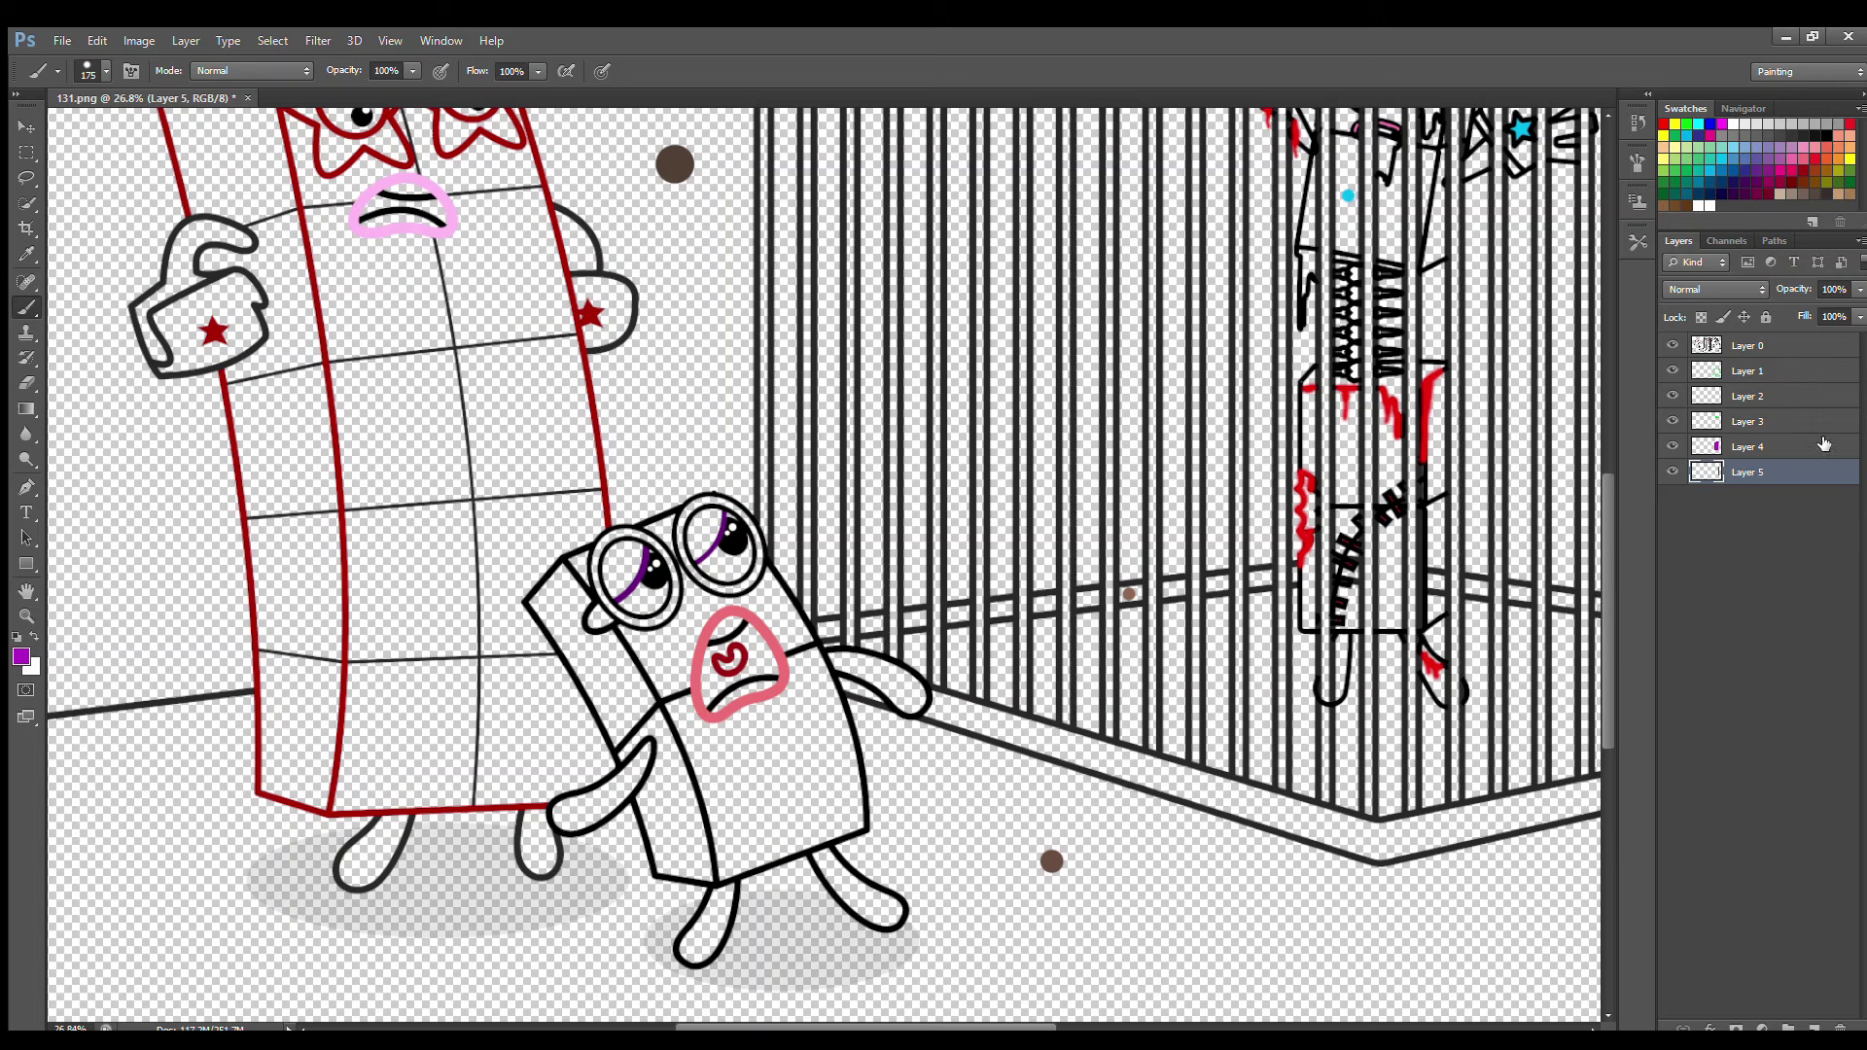
{"action": "left_click", "coordinate": [1750, 371]}
{"action": "left_click", "coordinate": [731, 652], "text": "alt"}
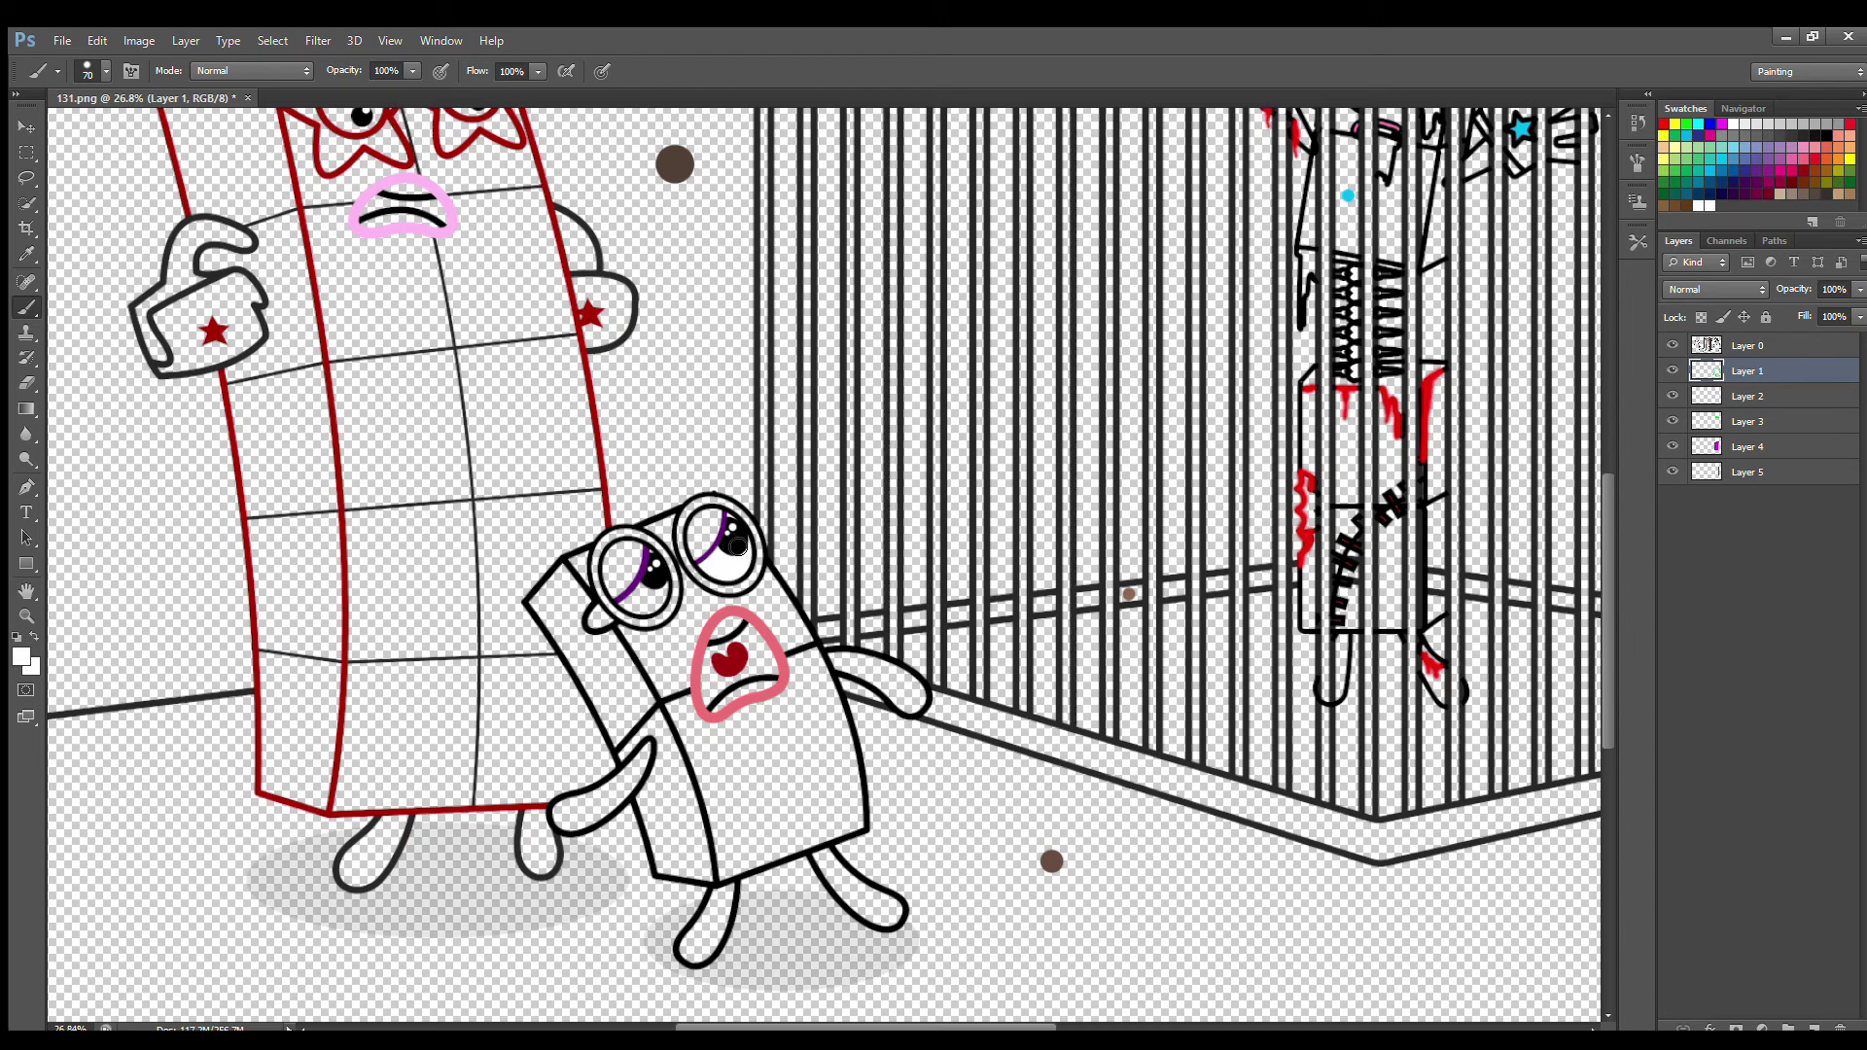
Sample the purple of the small character's eyelid line and paint its arms and legs with it
{"action": "left_click", "coordinate": [632, 588], "text": "alt"}
{"action": "mouse_move", "coordinate": [828, 651]}
{"action": "left_mouse_down"}
{"action": "mouse_move", "coordinate": [912, 682]}
{"action": "mouse_move", "coordinate": [913, 707]}
{"action": "mouse_move", "coordinate": [845, 664]}
{"action": "left_mouse_up"}
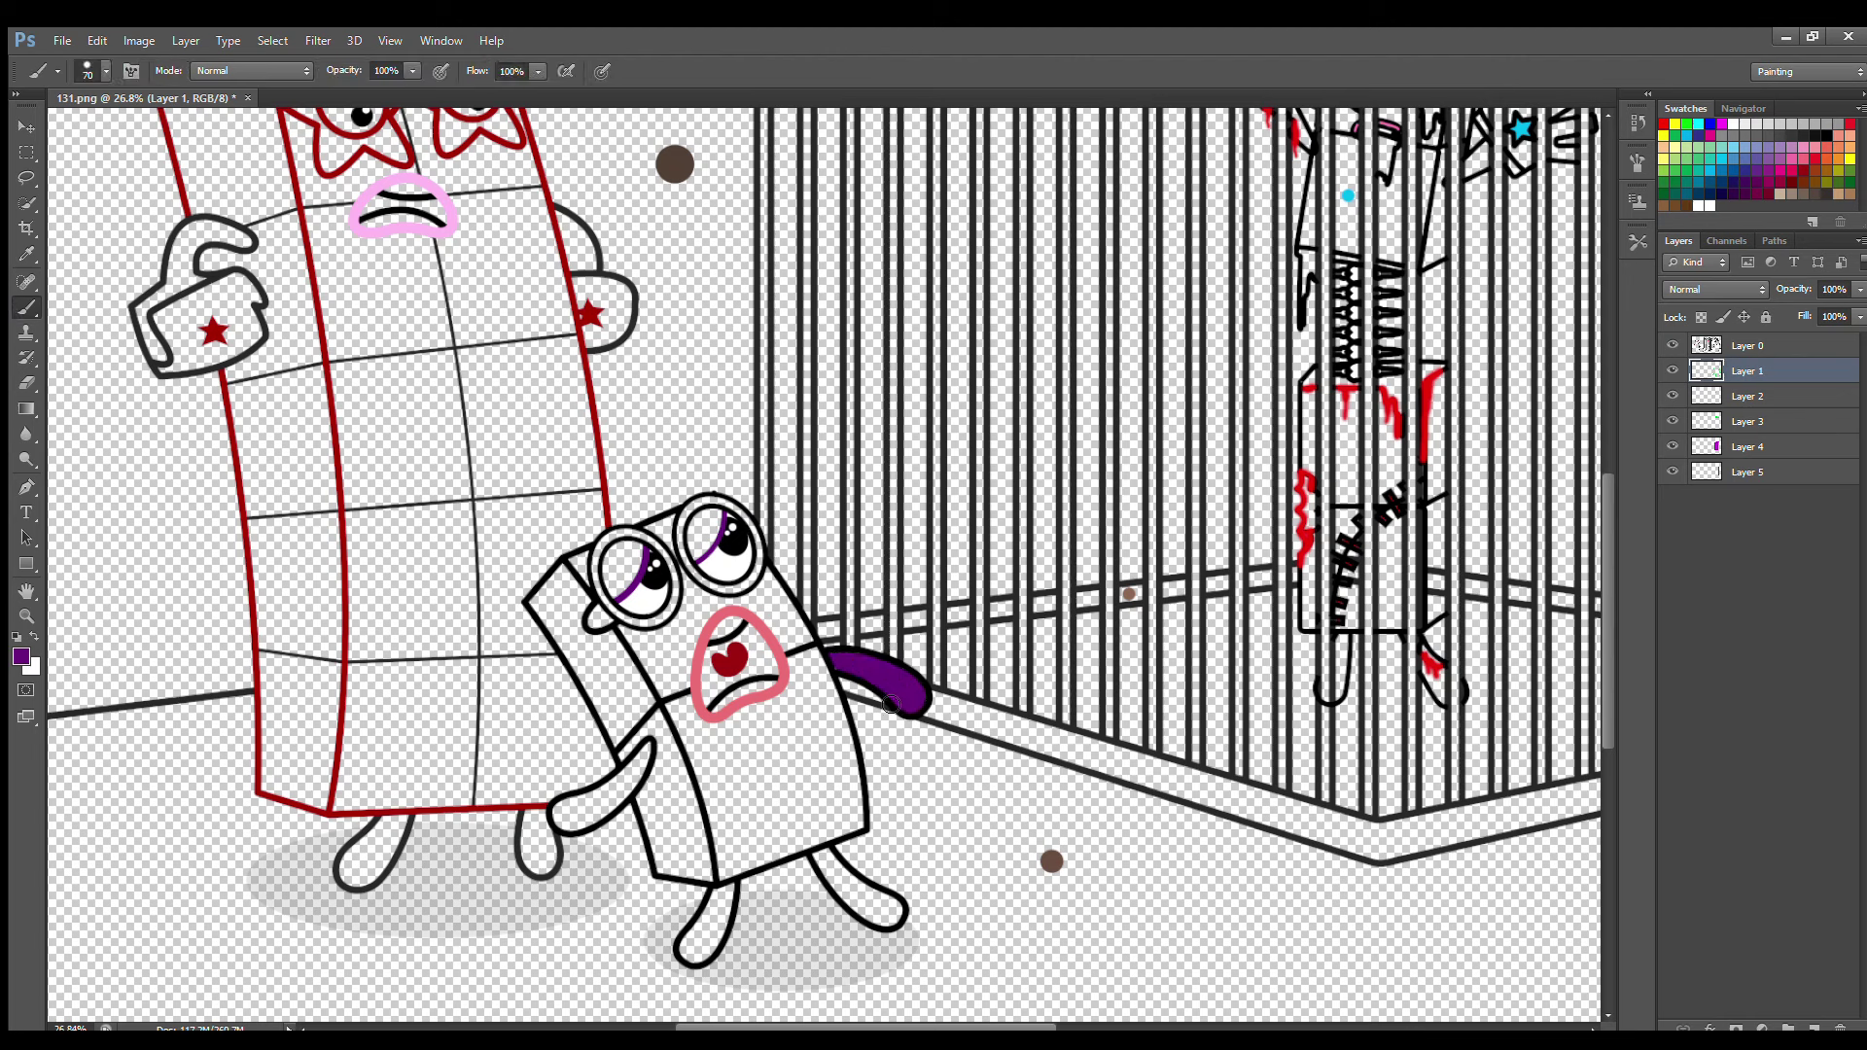
{"action": "mouse_move", "coordinate": [822, 856]}
{"action": "left_mouse_down"}
{"action": "mouse_move", "coordinate": [858, 909]}
{"action": "mouse_move", "coordinate": [893, 922]}
{"action": "mouse_move", "coordinate": [891, 905]}
{"action": "left_mouse_up"}
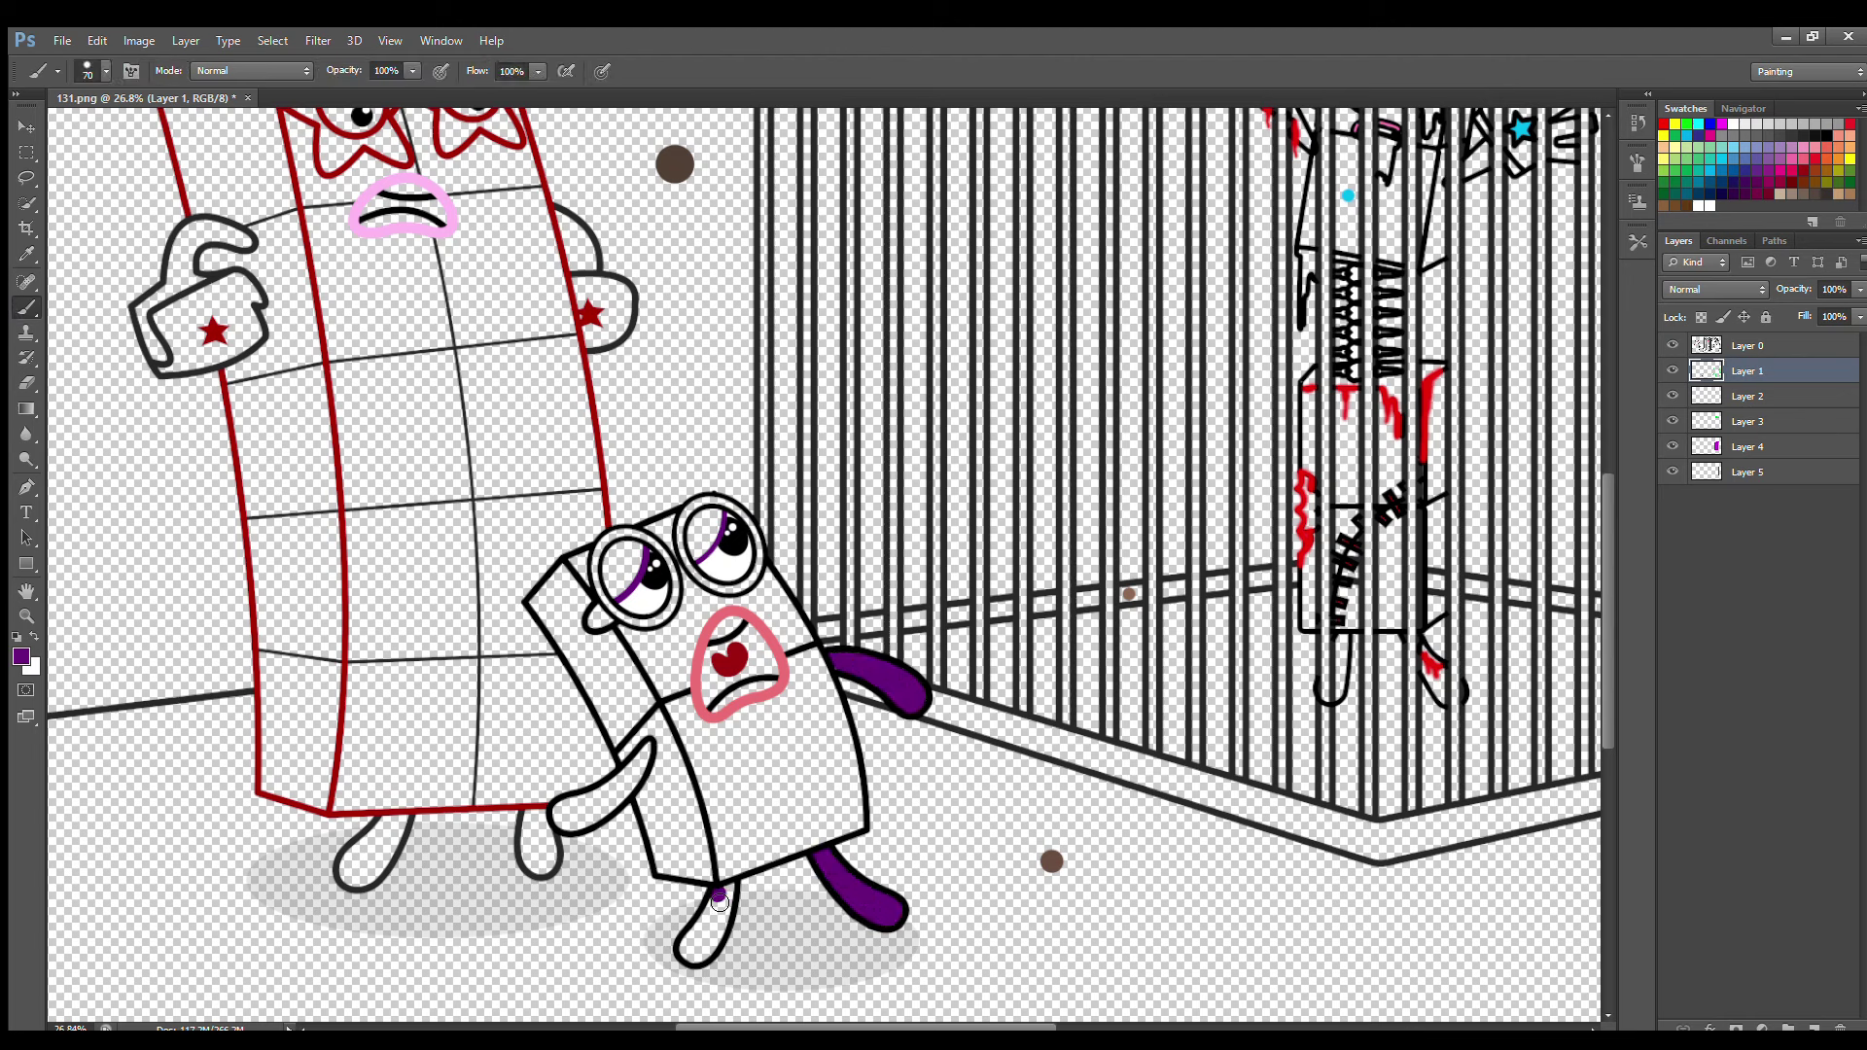
{"action": "mouse_move", "coordinate": [720, 903]}
{"action": "left_mouse_down"}
{"action": "mouse_move", "coordinate": [691, 960]}
{"action": "mouse_move", "coordinate": [731, 890]}
{"action": "left_mouse_up"}
{"action": "mouse_move", "coordinate": [646, 752]}
{"action": "left_mouse_down"}
{"action": "mouse_move", "coordinate": [622, 800]}
{"action": "mouse_move", "coordinate": [579, 824]}
{"action": "mouse_move", "coordinate": [562, 811]}
{"action": "mouse_move", "coordinate": [636, 771]}
{"action": "left_mouse_up"}
On Layer 2, paint the small character's teeth white
{"action": "left_click", "coordinate": [1789, 399]}
{"action": "key", "text": "x"}
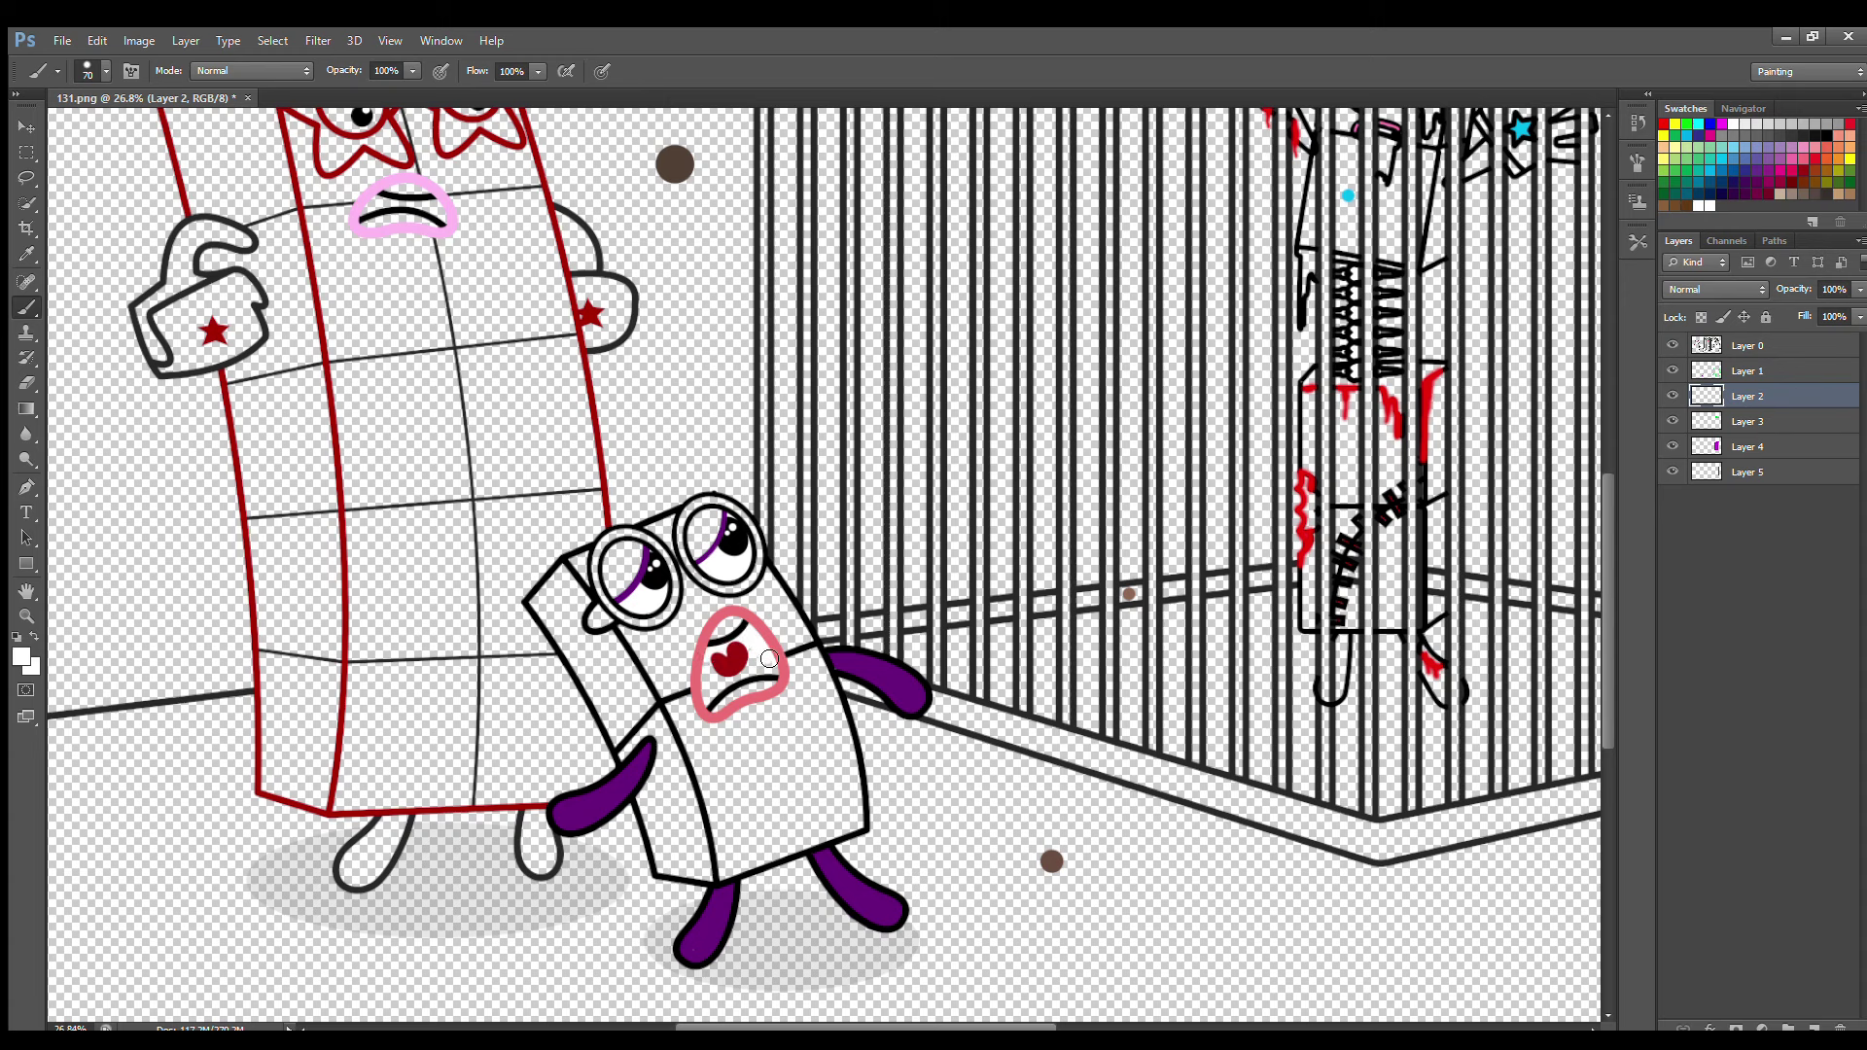
{"action": "left_click_drag", "start_coordinate": [769, 659], "coordinate": [768, 687]}
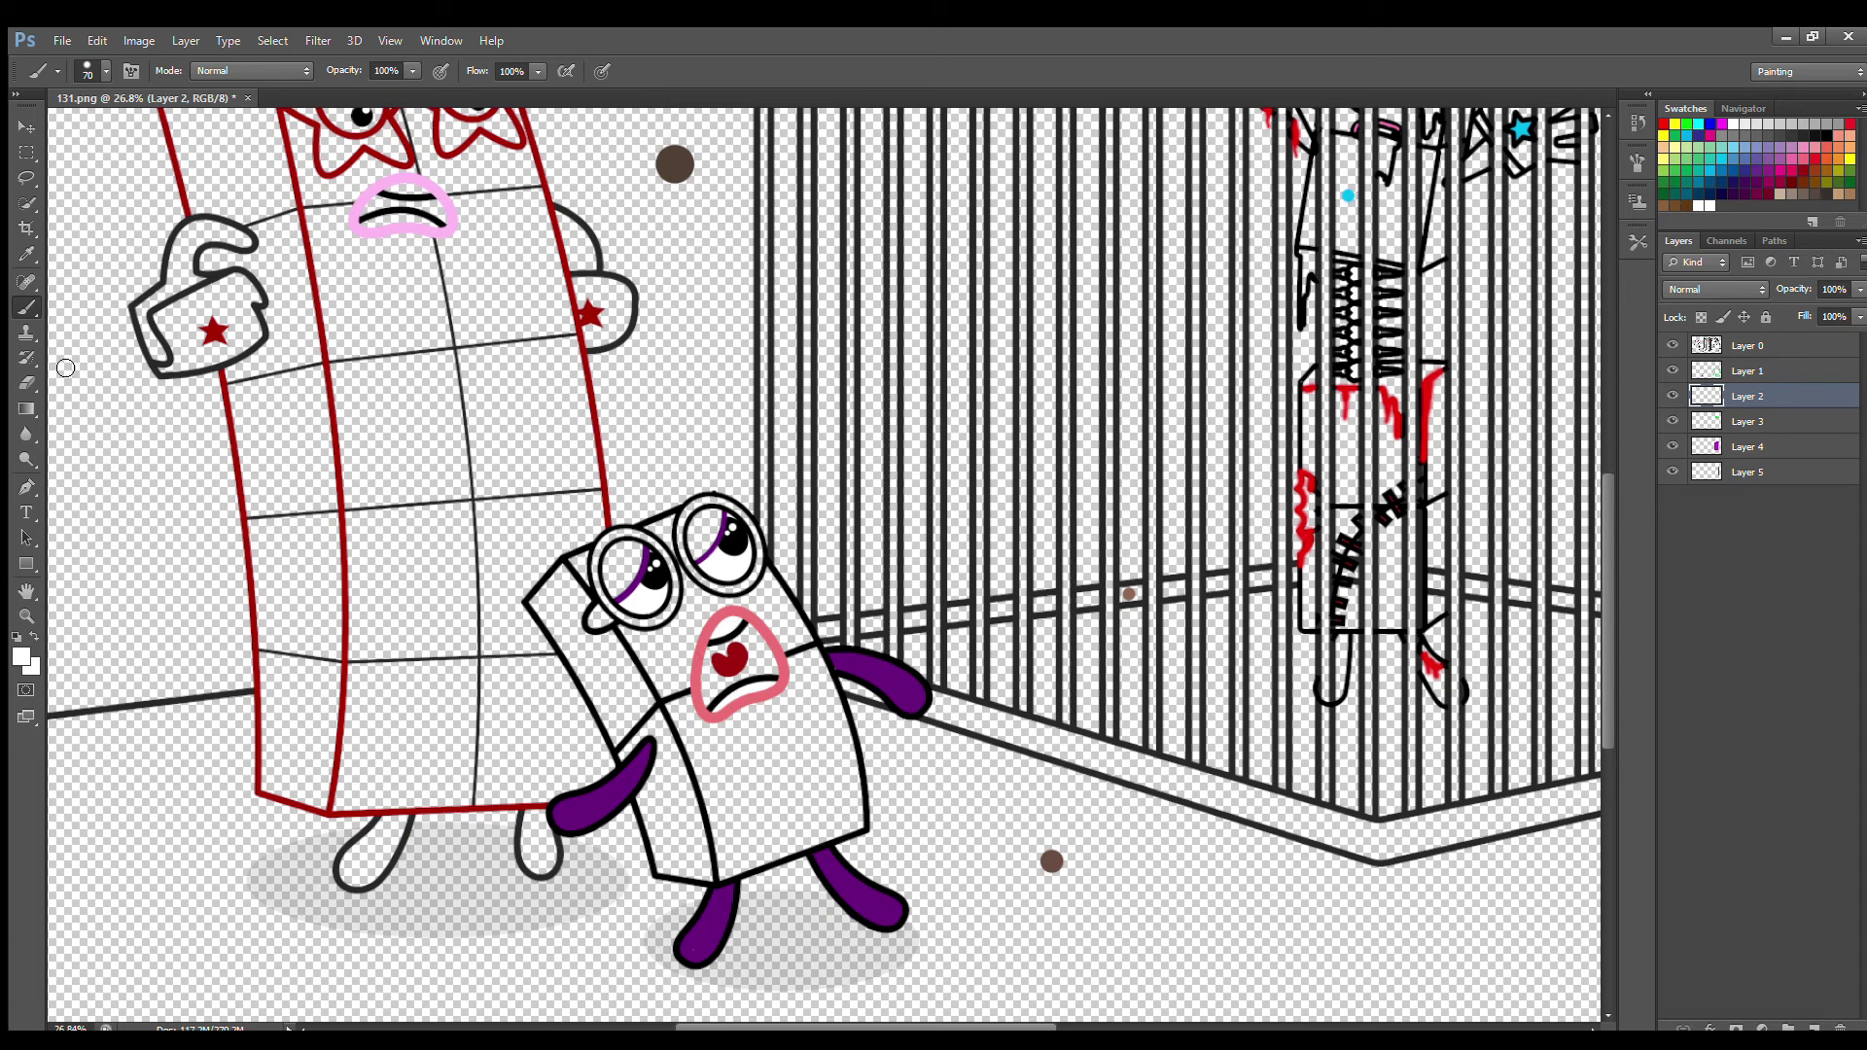
Paint the small character's eyelids and glasses frames dark purple on Layer 2
{"action": "key", "text": "x"}
{"action": "mouse_move", "coordinate": [604, 585]}
{"action": "left_mouse_down"}
{"action": "mouse_move", "coordinate": [653, 621]}
{"action": "mouse_move", "coordinate": [672, 593]}
{"action": "mouse_move", "coordinate": [656, 554]}
{"action": "mouse_move", "coordinate": [629, 537]}
{"action": "mouse_move", "coordinate": [606, 554]}
{"action": "mouse_move", "coordinate": [619, 594]}
{"action": "mouse_move", "coordinate": [642, 556]}
{"action": "left_mouse_up"}
{"action": "left_click_drag", "start_coordinate": [593, 619], "coordinate": [604, 622]}
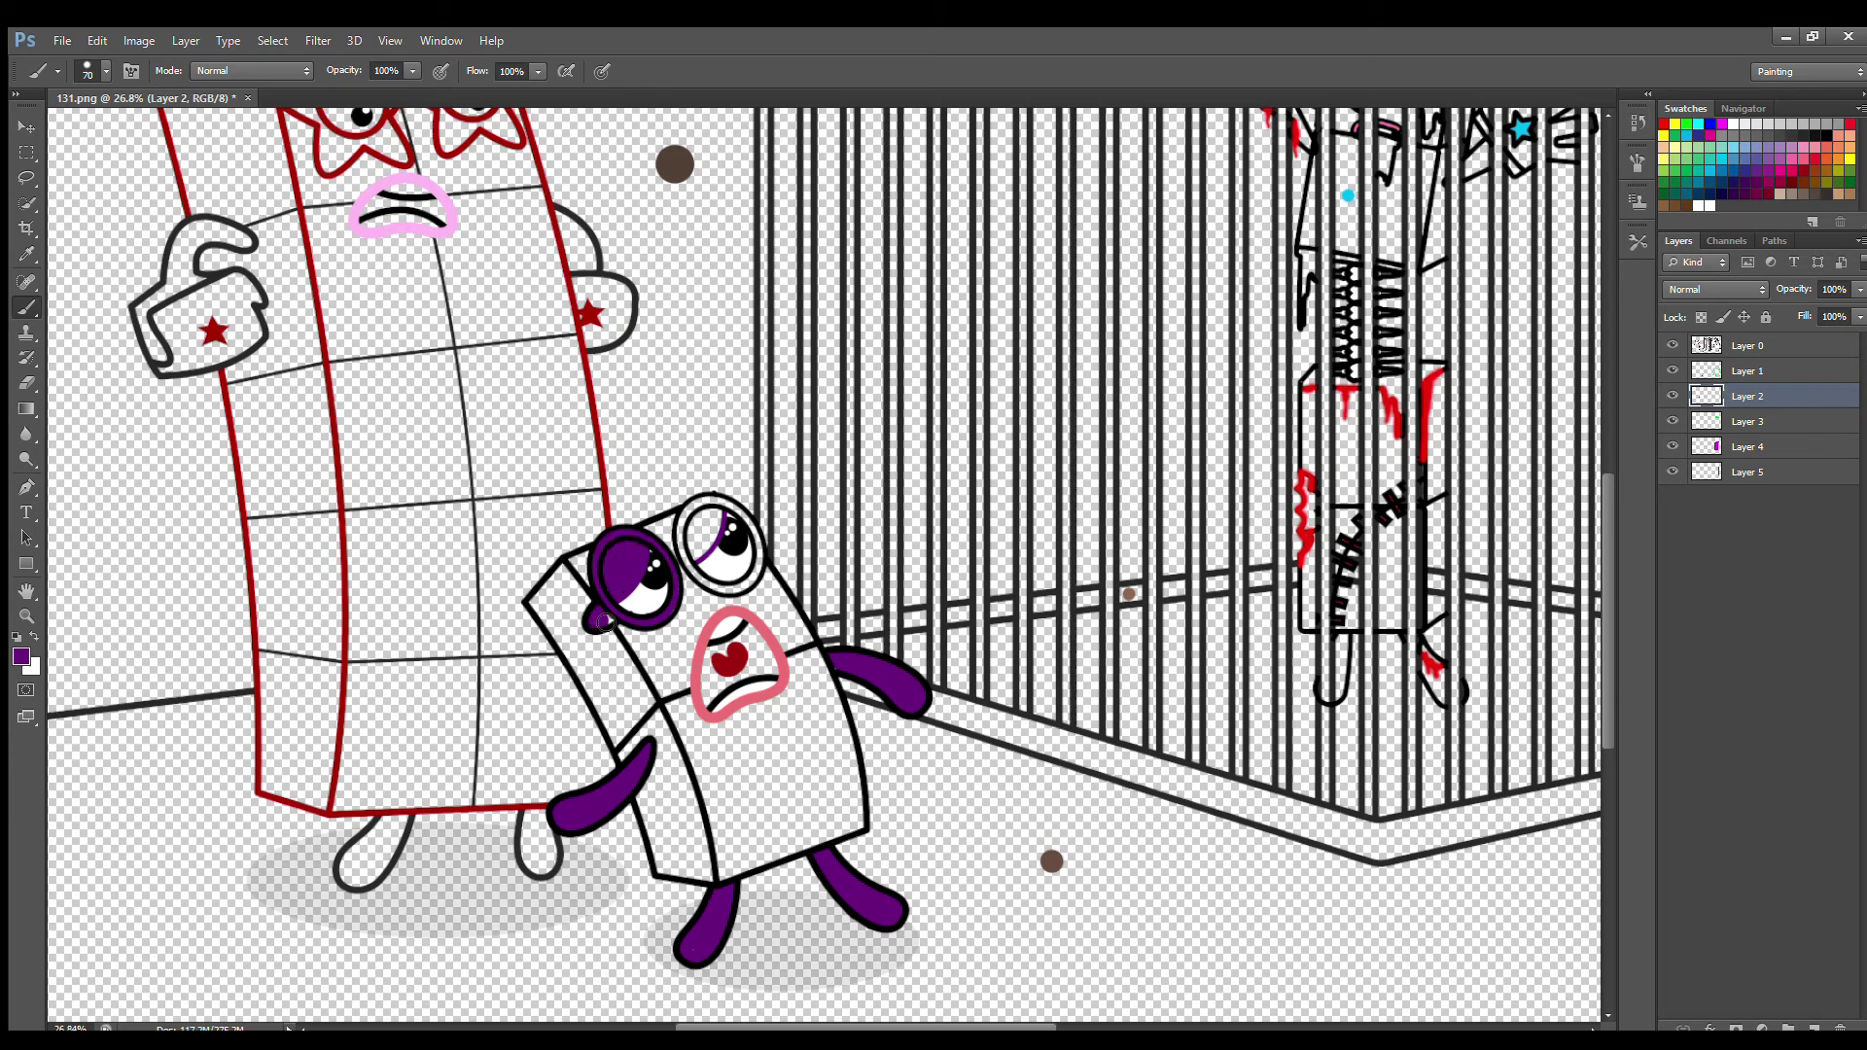
{"action": "mouse_move", "coordinate": [688, 529]}
{"action": "left_mouse_down"}
{"action": "mouse_move", "coordinate": [697, 573]}
{"action": "mouse_move", "coordinate": [735, 588]}
{"action": "mouse_move", "coordinate": [757, 556]}
{"action": "mouse_move", "coordinate": [736, 513]}
{"action": "mouse_move", "coordinate": [693, 513]}
{"action": "mouse_move", "coordinate": [711, 546]}
{"action": "left_mouse_up"}
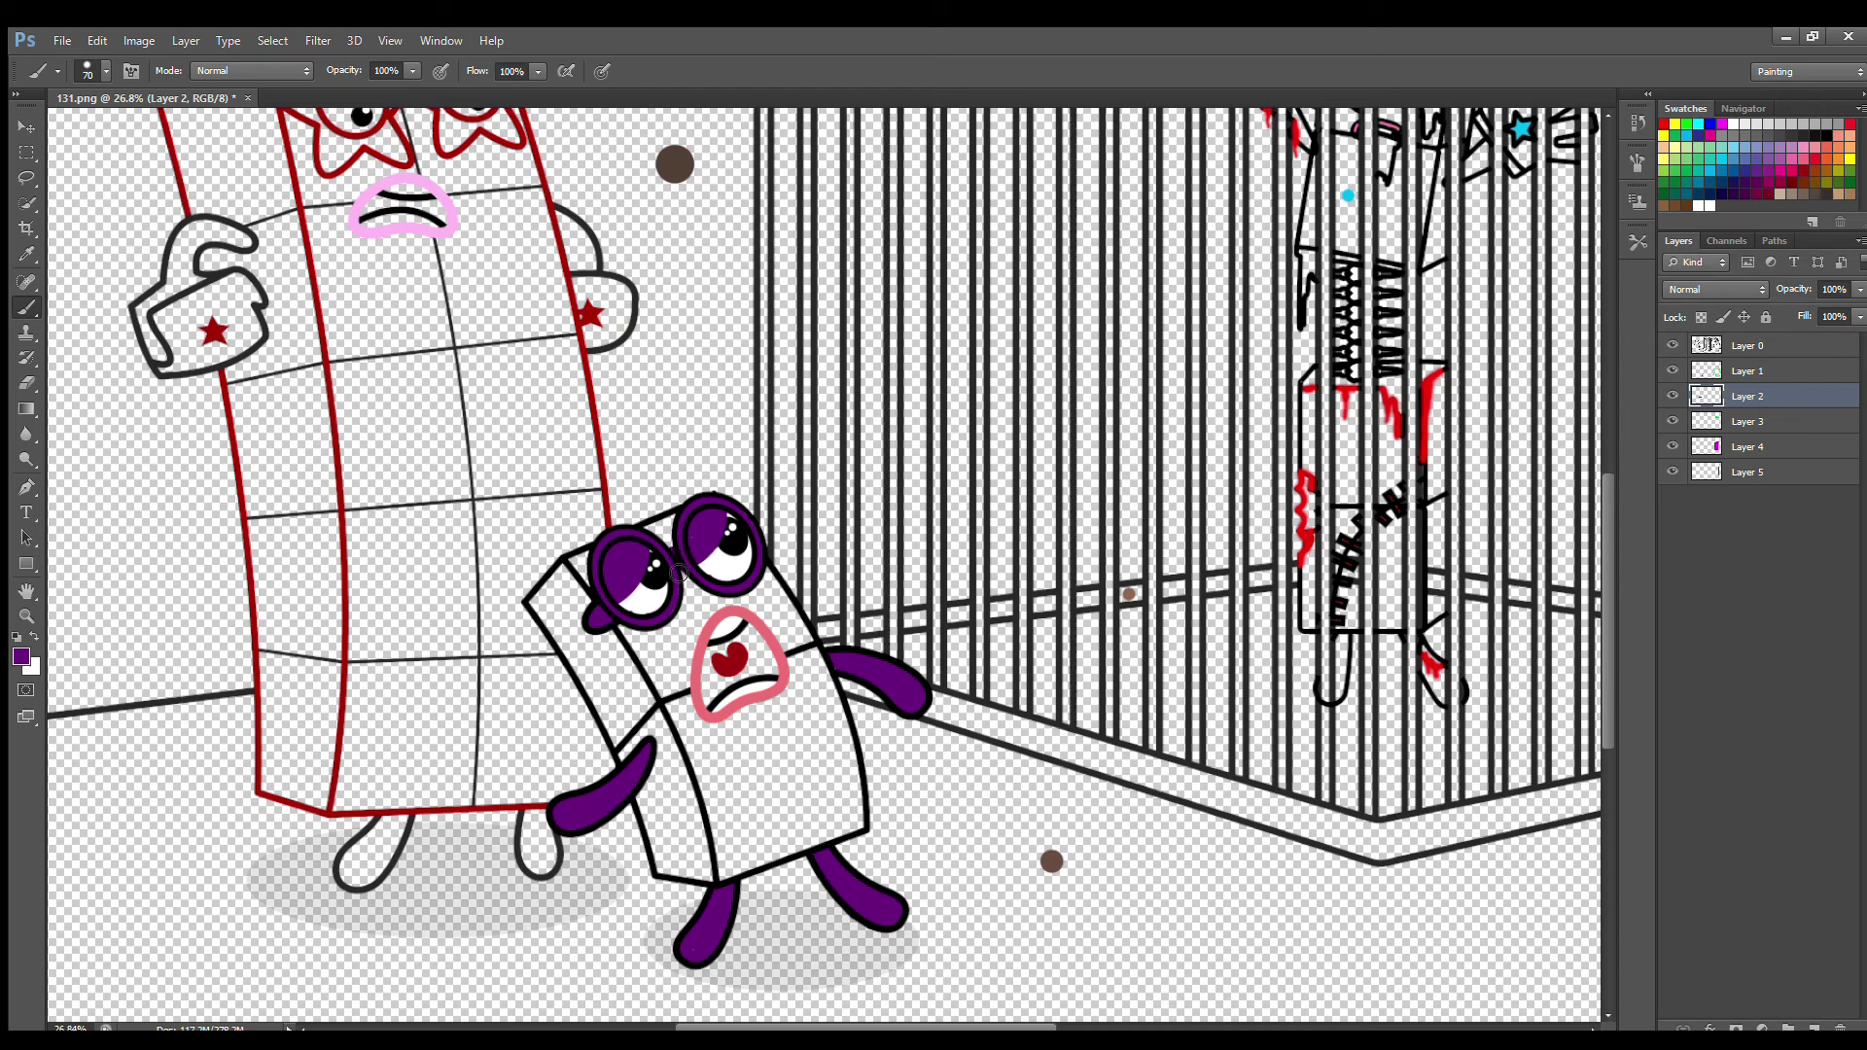
On Layer 3, fill the inside of the small character's mouth with black around the tongue
{"action": "left_click", "coordinate": [1758, 421]}
{"action": "left_click", "coordinate": [1783, 173]}
{"action": "mouse_move", "coordinate": [715, 646]}
{"action": "left_mouse_down"}
{"action": "mouse_move", "coordinate": [707, 705]}
{"action": "mouse_move", "coordinate": [772, 675]}
{"action": "mouse_move", "coordinate": [756, 631]}
{"action": "mouse_move", "coordinate": [762, 658]}
{"action": "mouse_move", "coordinate": [725, 674]}
{"action": "left_mouse_up"}
Fill the small character's front blocks with orange on Layer 4 and its side faces with a darker orange on Layer 5
{"action": "left_click", "coordinate": [1755, 447]}
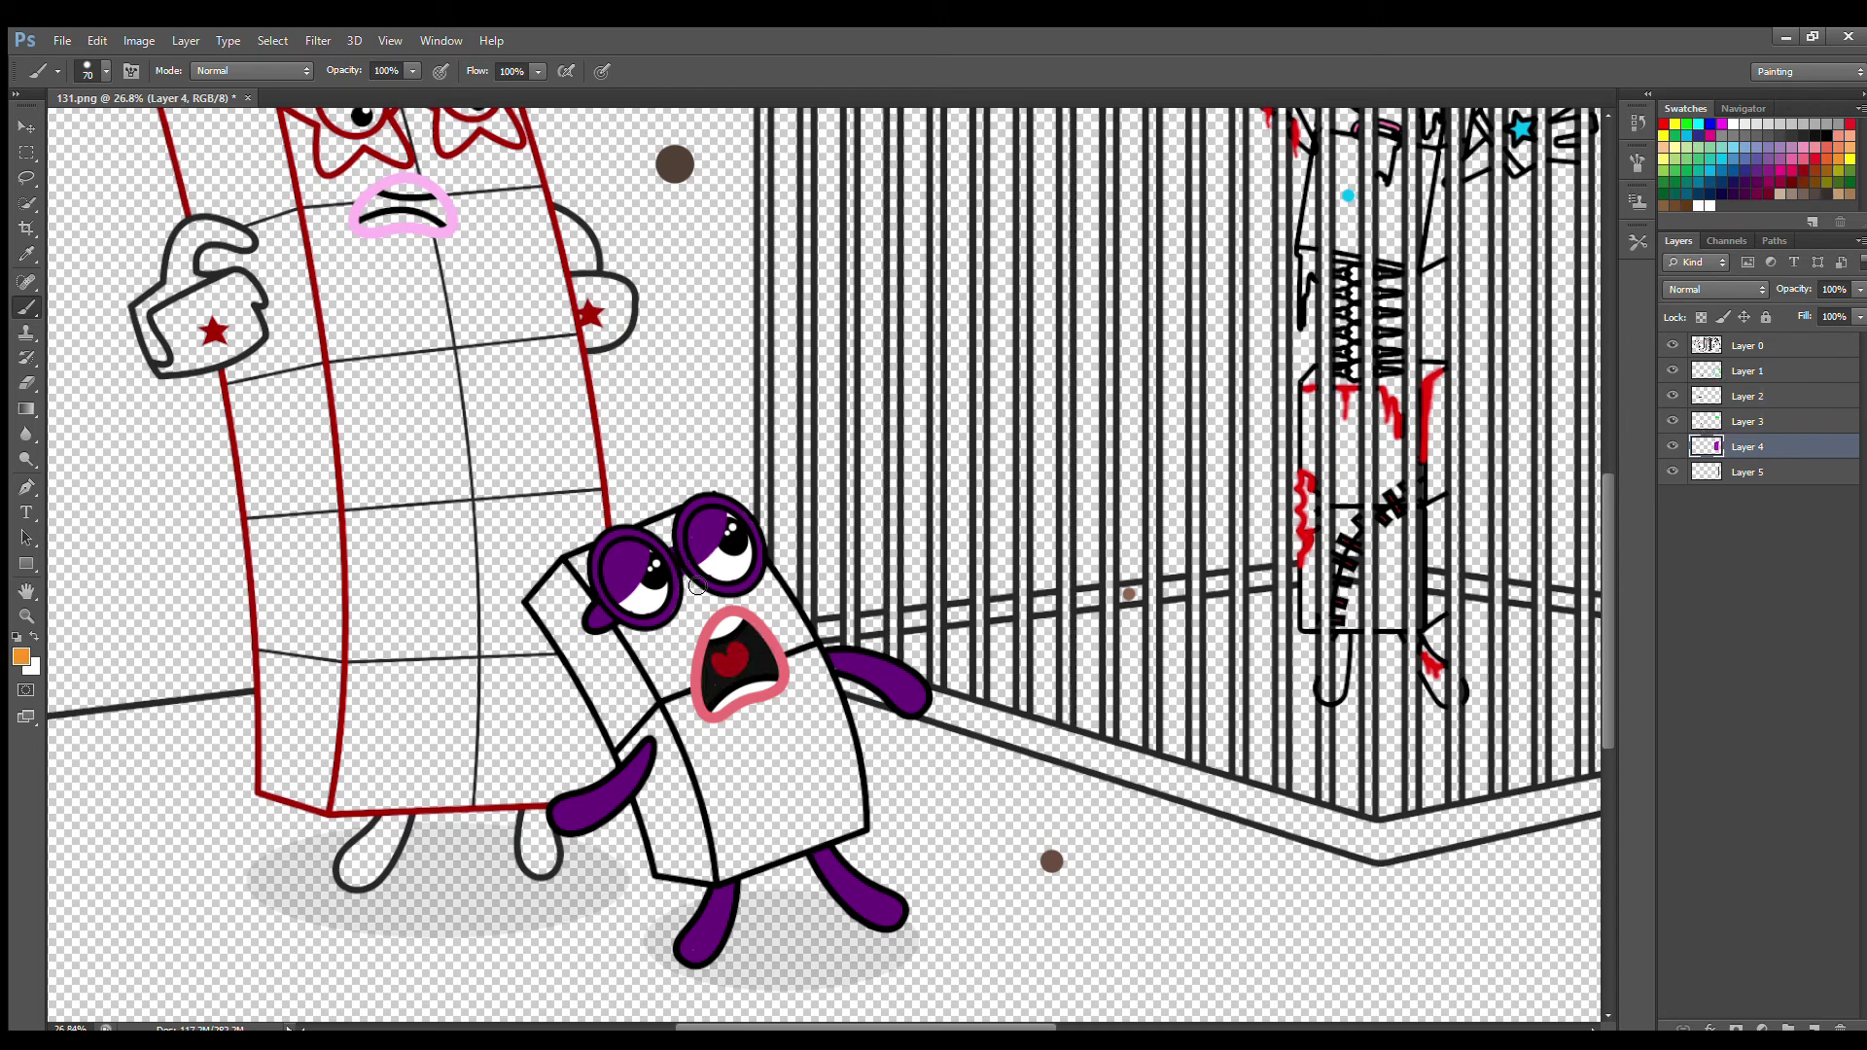
{"action": "mouse_move", "coordinate": [589, 579]}
{"action": "left_mouse_down"}
{"action": "mouse_move", "coordinate": [697, 760]}
{"action": "mouse_move", "coordinate": [727, 879]}
{"action": "mouse_move", "coordinate": [857, 830]}
{"action": "mouse_move", "coordinate": [830, 691]}
{"action": "mouse_move", "coordinate": [787, 608]}
{"action": "mouse_move", "coordinate": [715, 546]}
{"action": "mouse_move", "coordinate": [677, 525]}
{"action": "mouse_move", "coordinate": [602, 556]}
{"action": "mouse_move", "coordinate": [669, 550]}
{"action": "mouse_move", "coordinate": [743, 840]}
{"action": "mouse_move", "coordinate": [833, 831]}
{"action": "mouse_move", "coordinate": [797, 656]}
{"action": "mouse_move", "coordinate": [699, 644]}
{"action": "mouse_move", "coordinate": [810, 818]}
{"action": "mouse_move", "coordinate": [761, 733]}
{"action": "mouse_move", "coordinate": [787, 705]}
{"action": "left_mouse_up"}
{"action": "key", "text": "bracketright"}
{"action": "key", "text": "bracketright"}
{"action": "key", "text": "bracketright"}
{"action": "key", "text": "alt+bracketleft"}
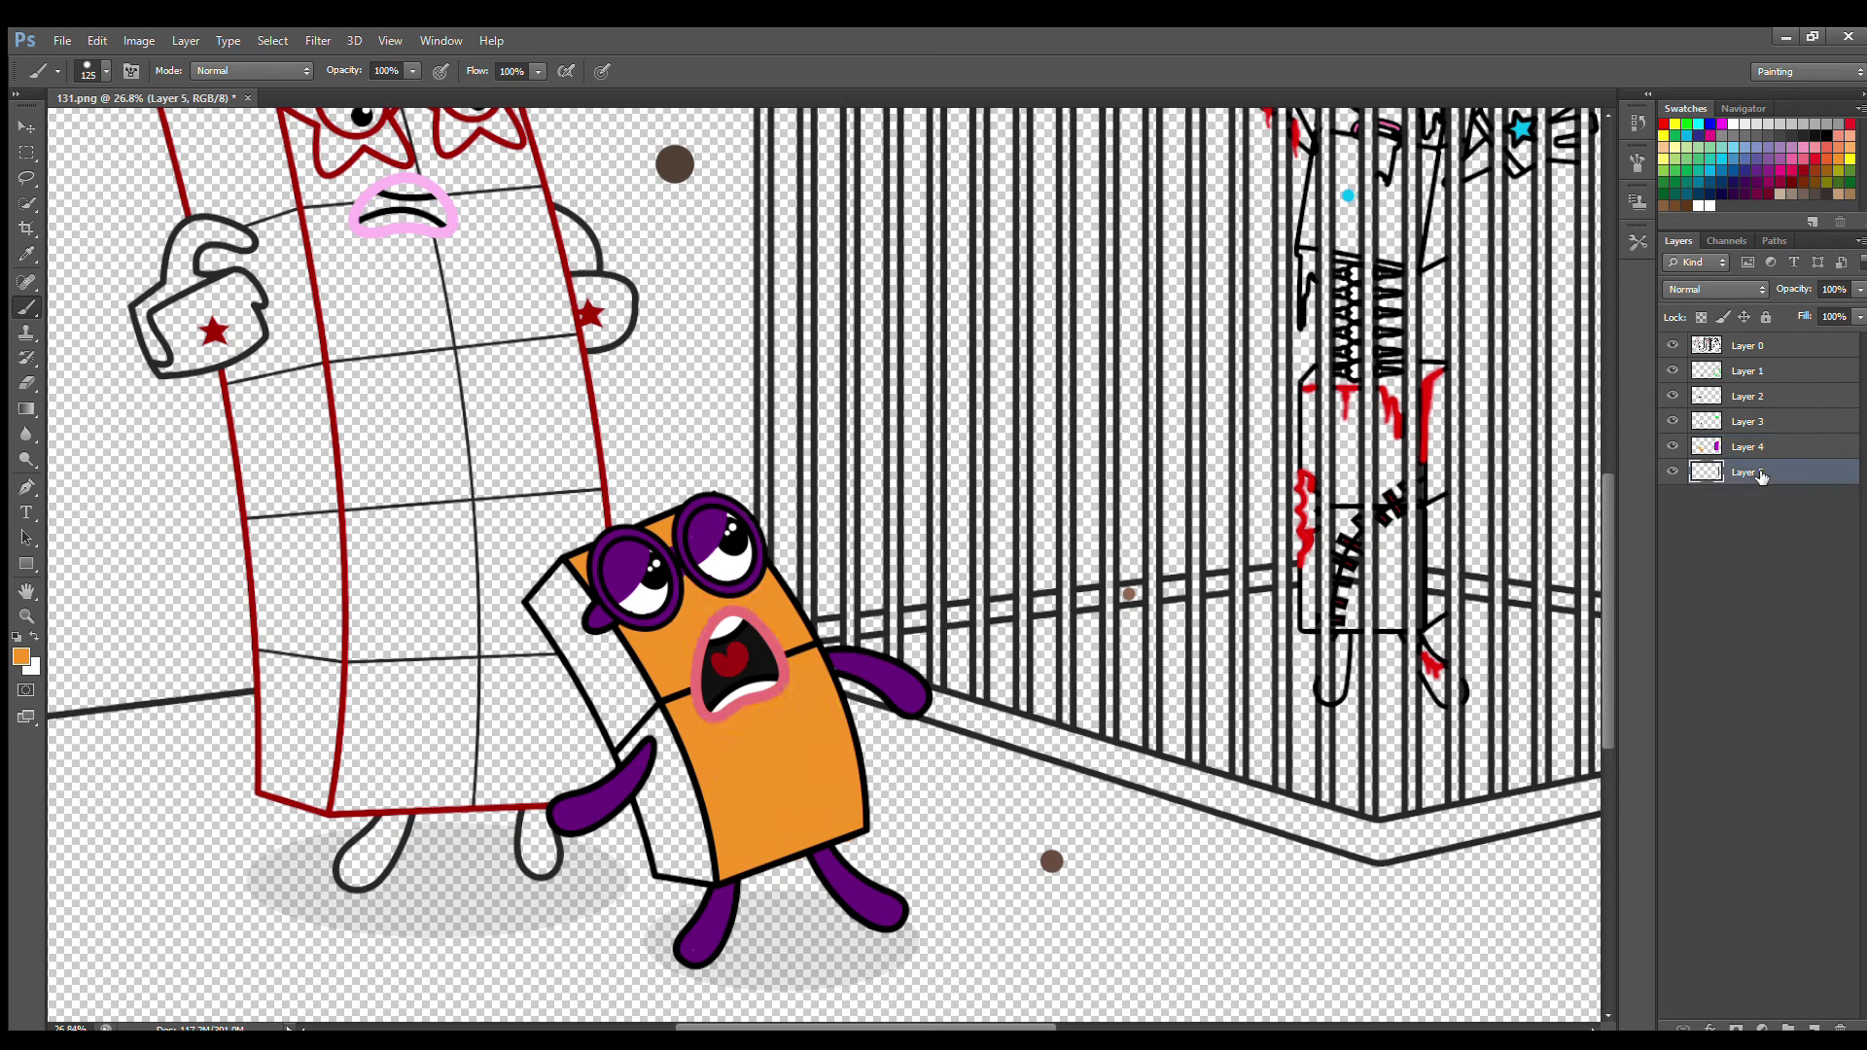
{"action": "mouse_move", "coordinate": [574, 586]}
{"action": "left_mouse_down"}
{"action": "mouse_move", "coordinate": [678, 866]}
{"action": "mouse_move", "coordinate": [716, 864]}
{"action": "mouse_move", "coordinate": [624, 657]}
{"action": "mouse_move", "coordinate": [702, 828]}
{"action": "left_mouse_up"}
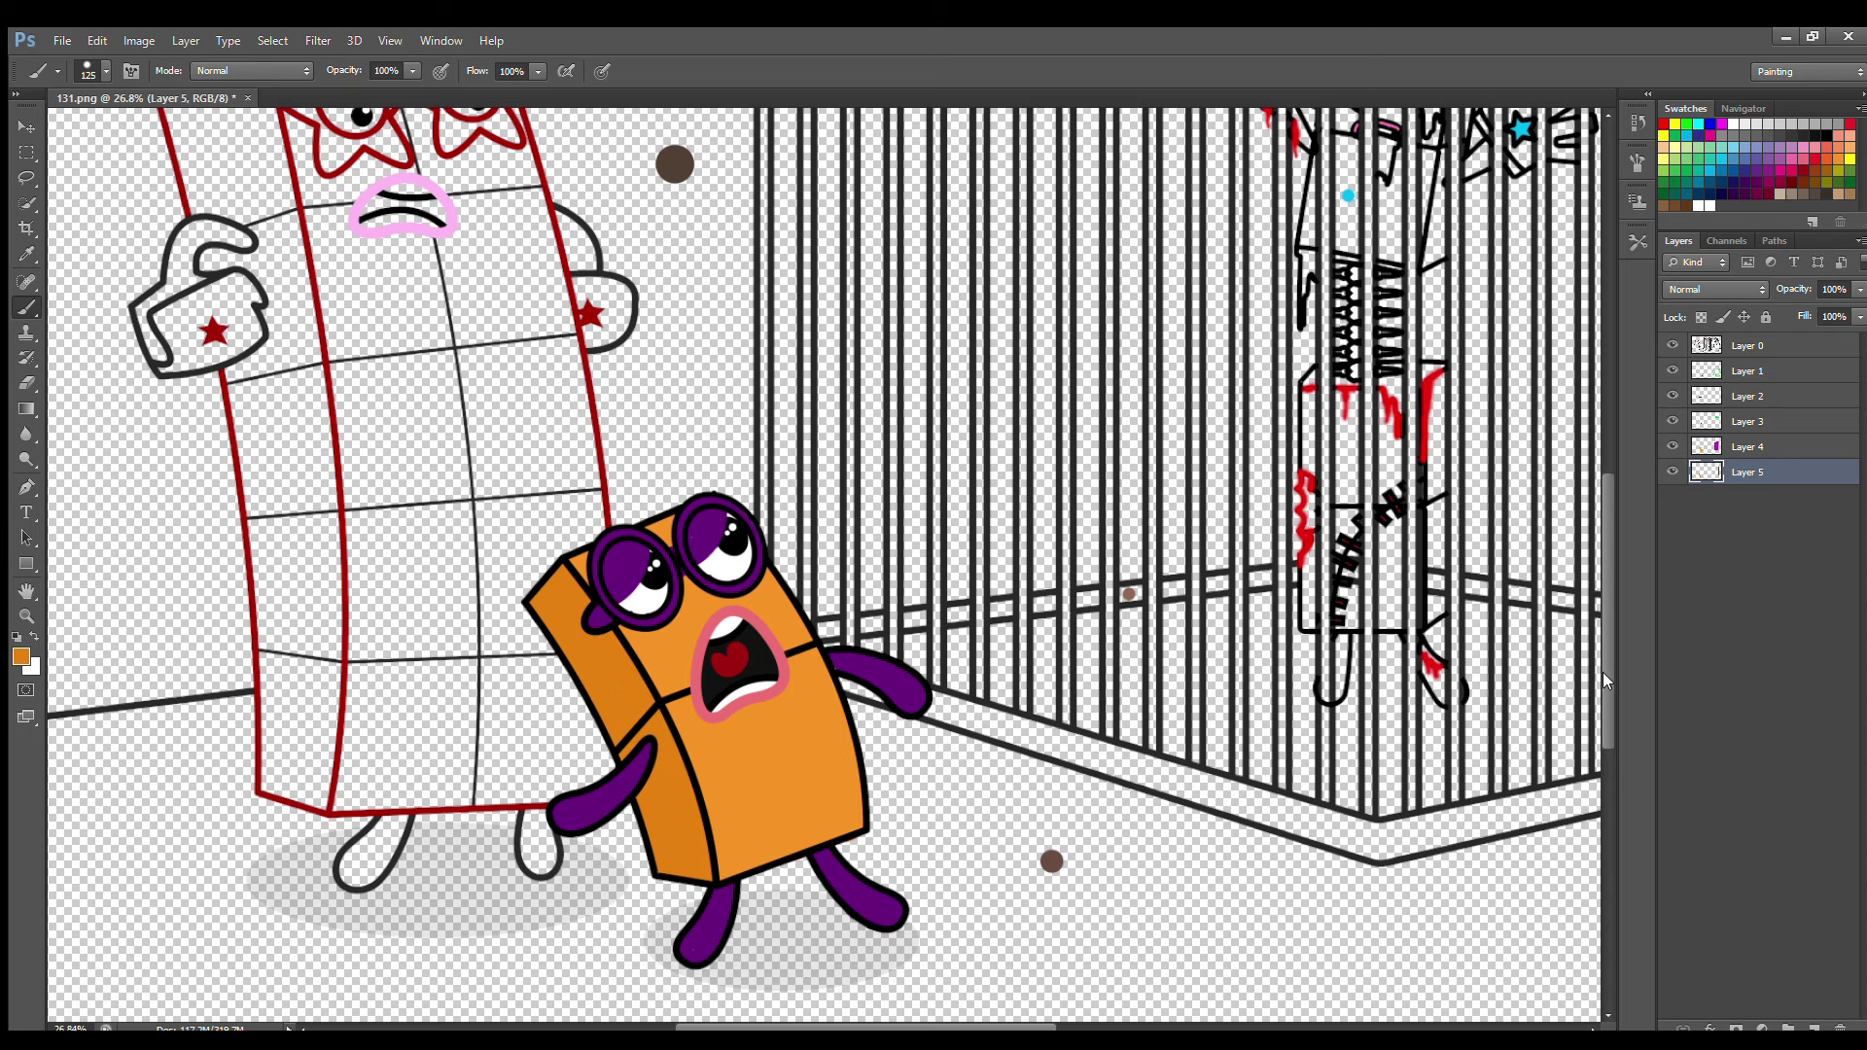
On Layer 1, paint the inside of the tall ten-block character's mouth black and its arms and legs dark red
{"action": "left_click_drag", "start_coordinate": [1603, 673], "coordinate": [1603, 639]}
{"action": "left_click", "coordinate": [1748, 375]}
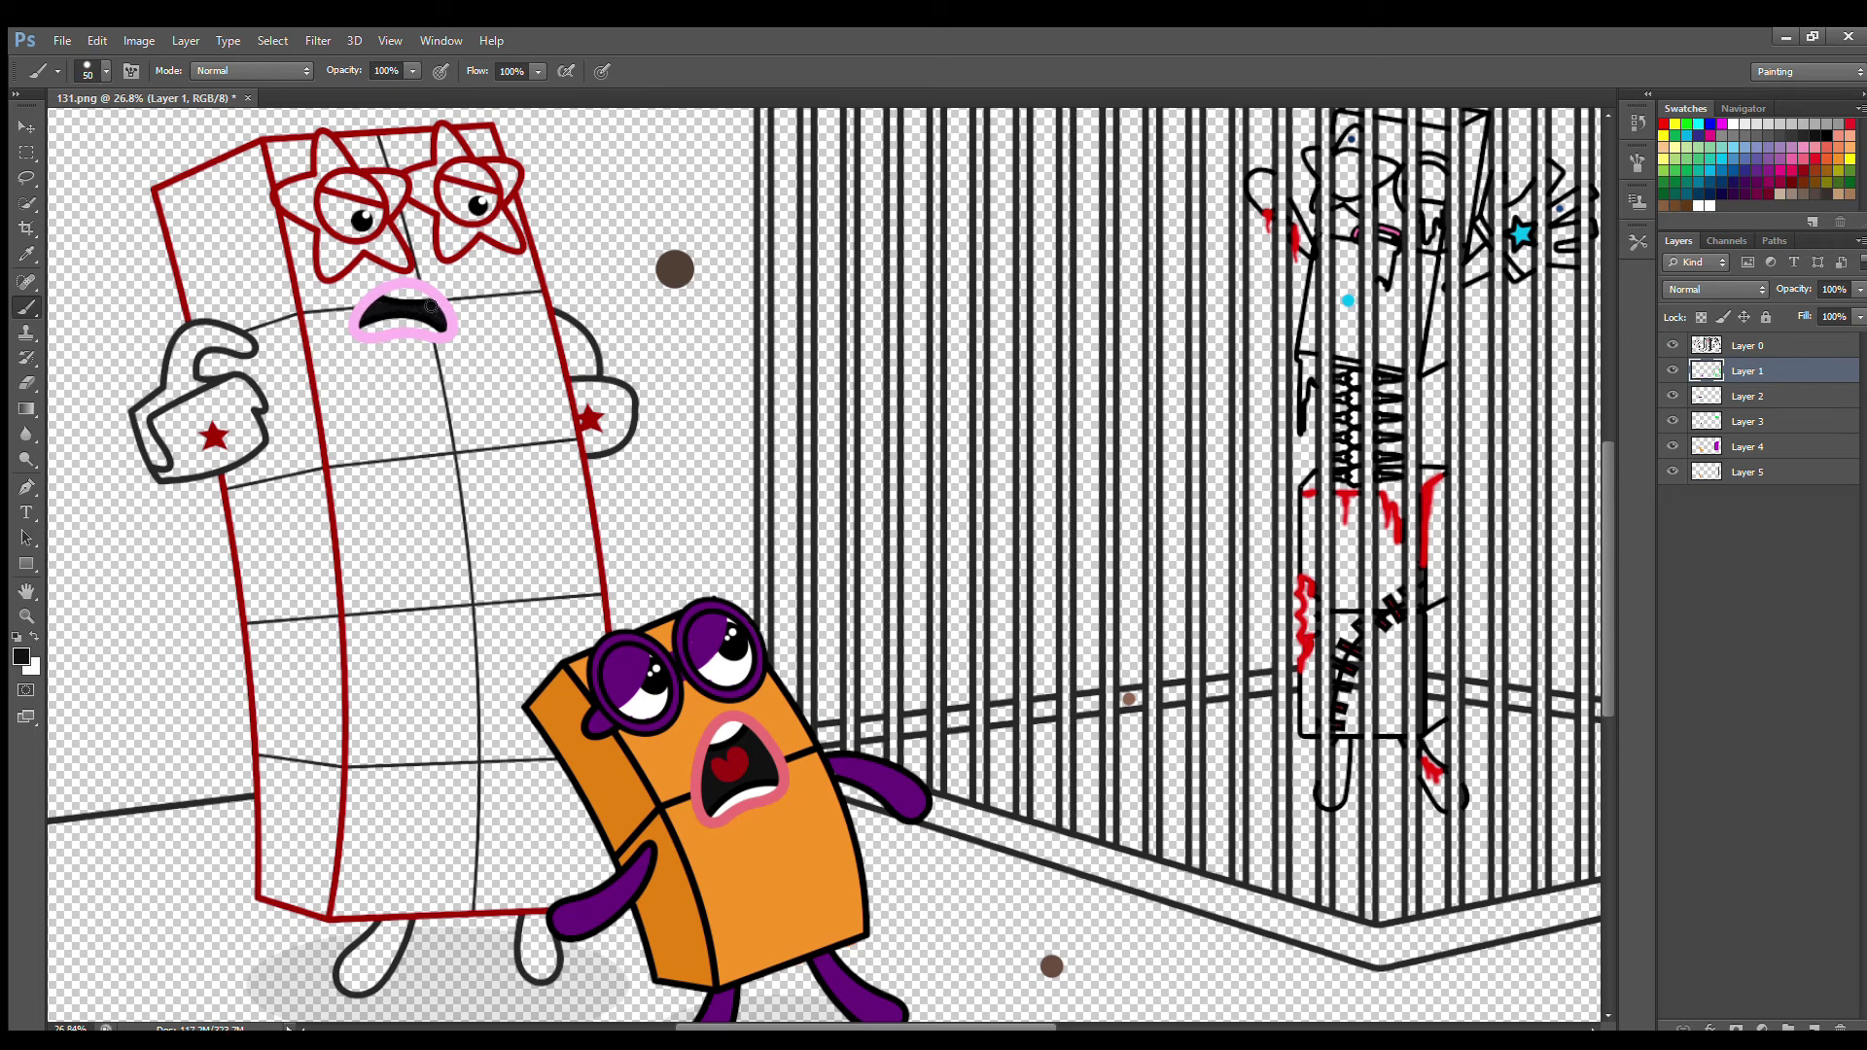
{"action": "key", "text": "i"}
{"action": "key", "text": "b"}
{"action": "mouse_move", "coordinate": [246, 350]}
{"action": "left_mouse_down"}
{"action": "mouse_move", "coordinate": [187, 345]}
{"action": "mouse_move", "coordinate": [169, 400]}
{"action": "left_mouse_up"}
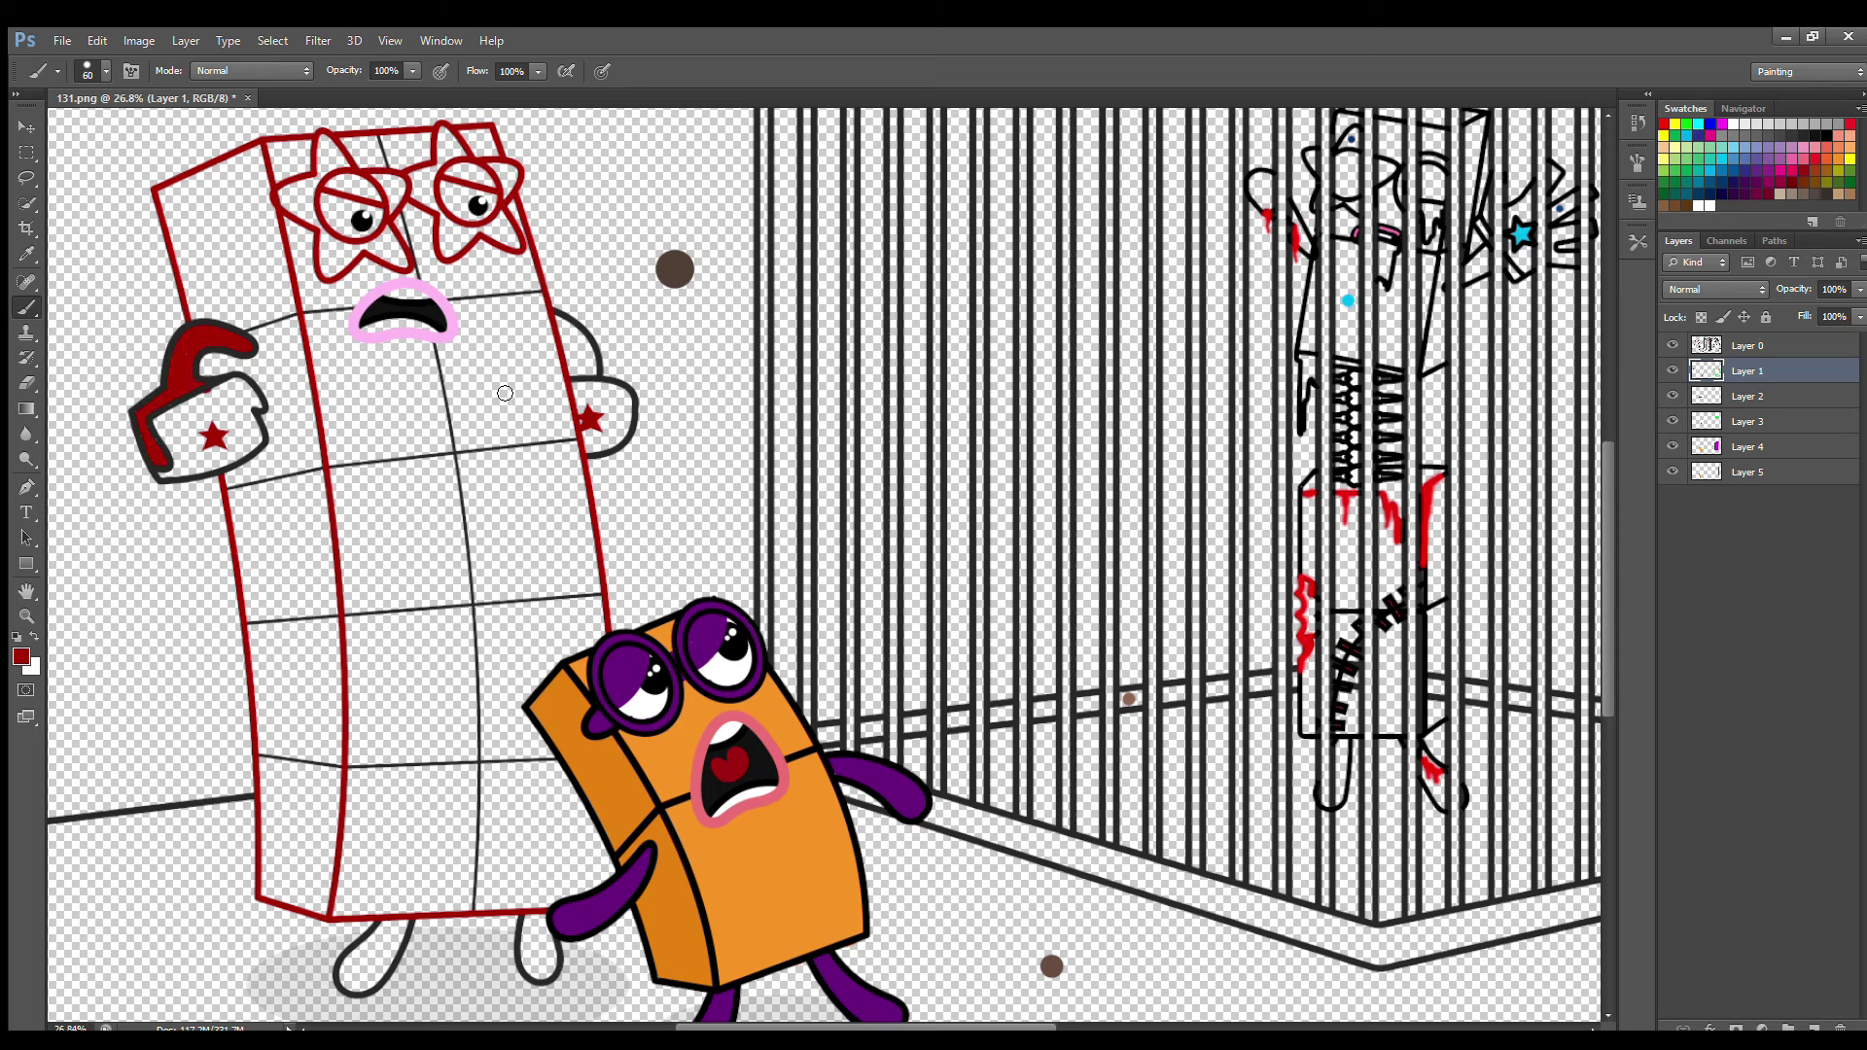
{"action": "mouse_move", "coordinate": [528, 919]}
{"action": "left_mouse_down"}
{"action": "mouse_move", "coordinate": [531, 967]}
{"action": "mouse_move", "coordinate": [542, 922]}
{"action": "left_mouse_up"}
{"action": "mouse_move", "coordinate": [350, 965]}
{"action": "left_mouse_down"}
{"action": "mouse_move", "coordinate": [396, 928]}
{"action": "mouse_move", "coordinate": [366, 962]}
{"action": "left_mouse_up"}
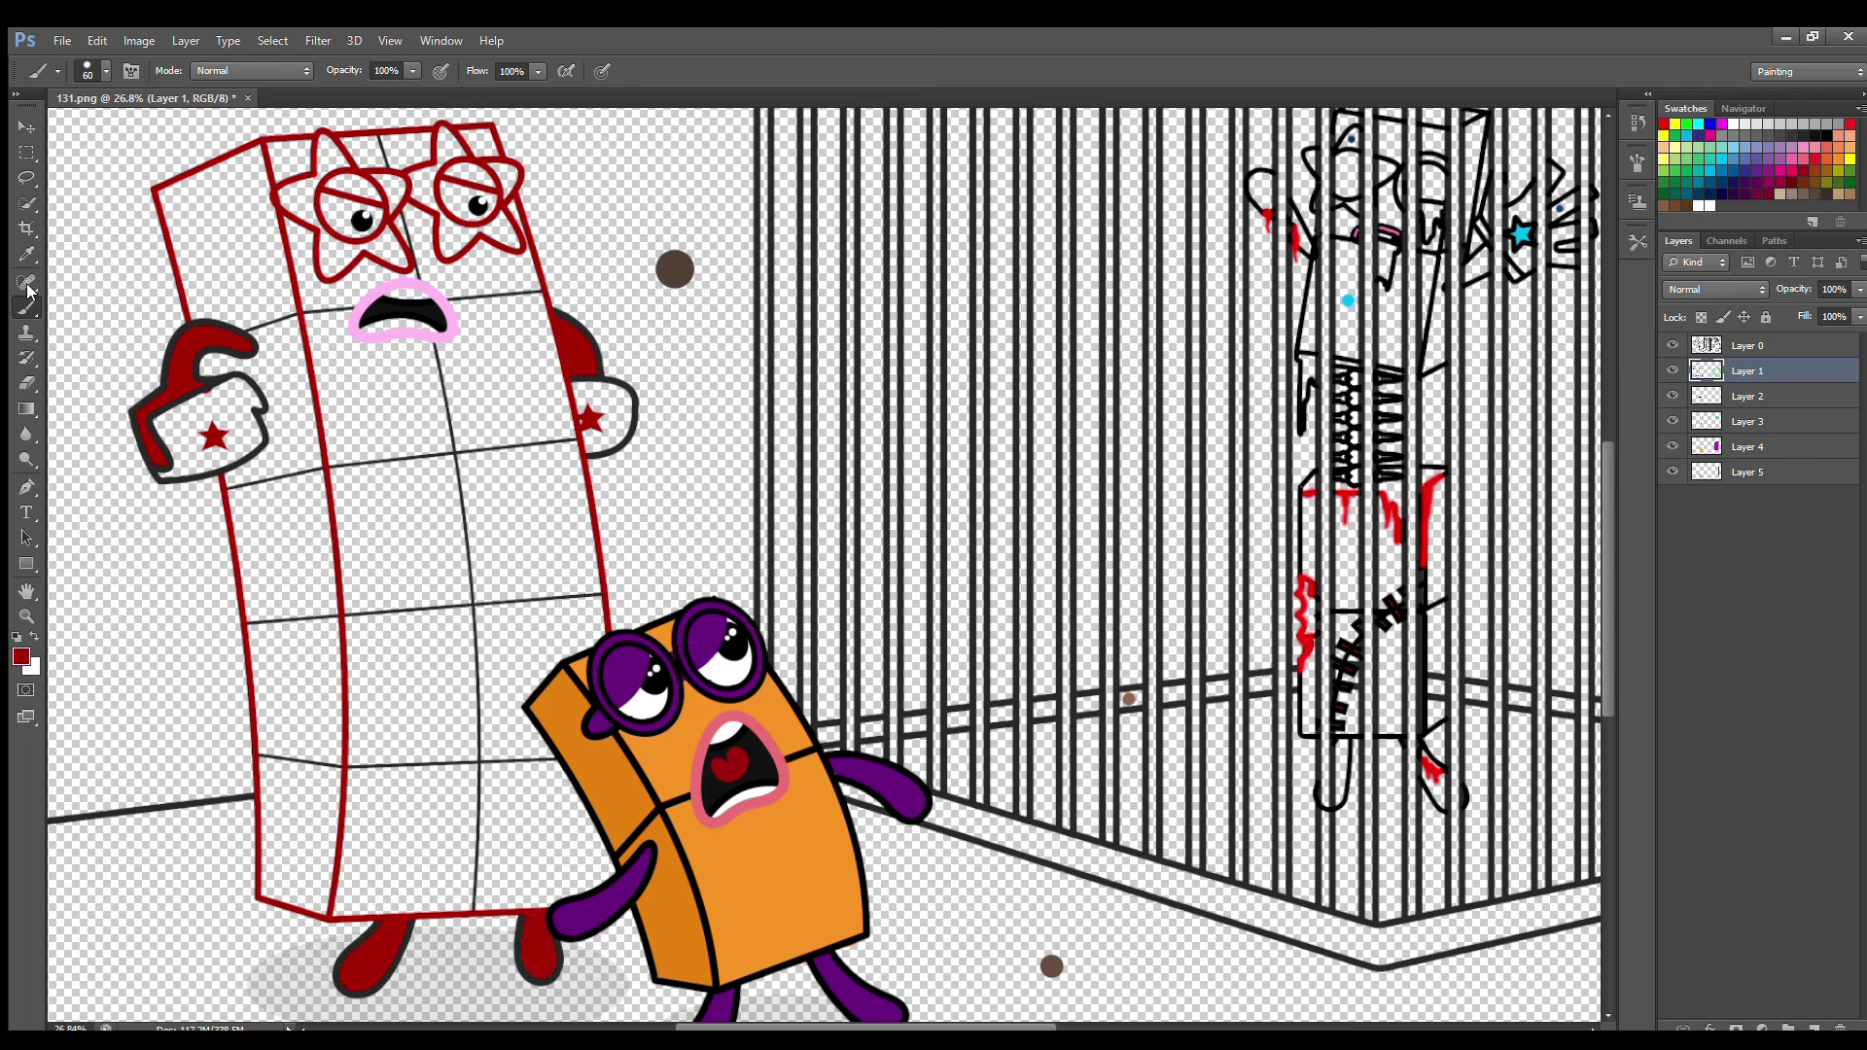
Paint the star-shaped mask around both of the tall character's eyes bright red
{"action": "left_click", "coordinate": [193, 340], "text": "alt"}
{"action": "mouse_move", "coordinate": [338, 182]}
{"action": "left_mouse_down"}
{"action": "mouse_move", "coordinate": [397, 184]}
{"action": "mouse_move", "coordinate": [397, 203]}
{"action": "mouse_move", "coordinate": [330, 149]}
{"action": "mouse_move", "coordinate": [329, 175]}
{"action": "mouse_move", "coordinate": [298, 206]}
{"action": "left_mouse_up"}
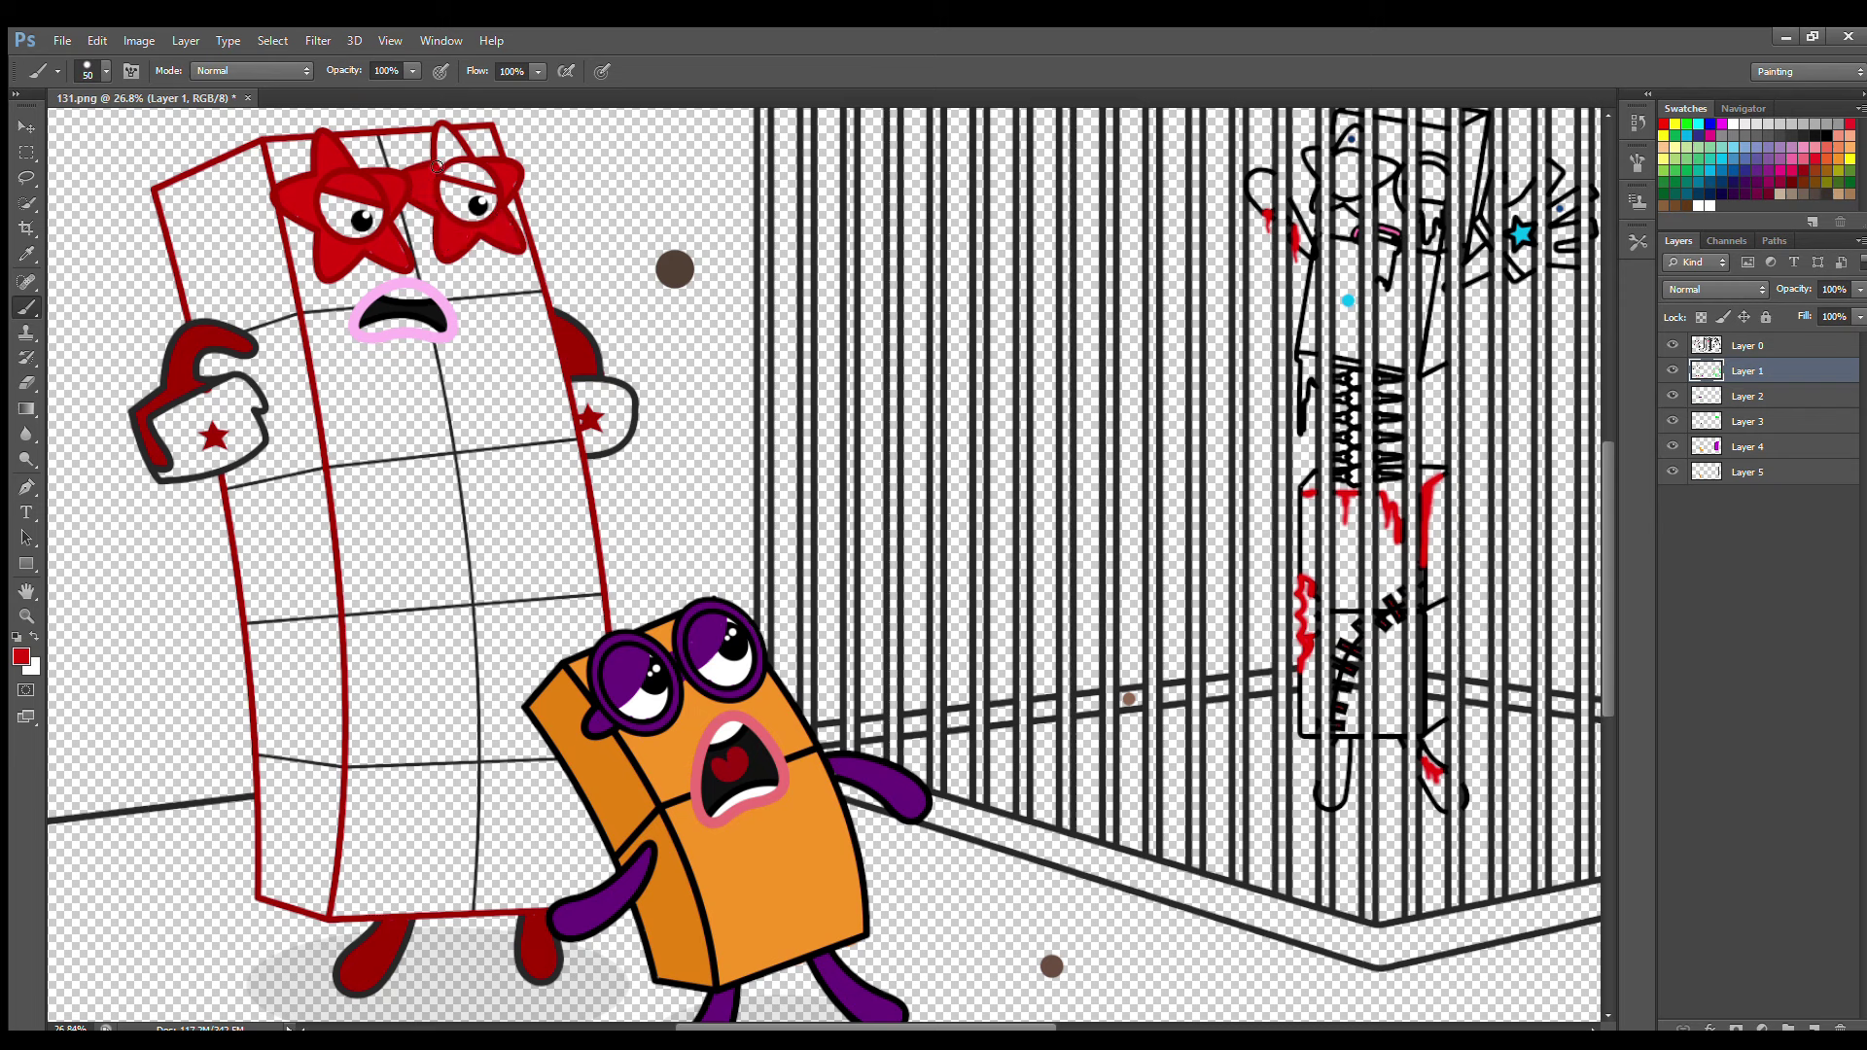
{"action": "left_click_drag", "start_coordinate": [437, 166], "coordinate": [491, 178]}
On Layer 2, fill the tall character's side faces with bright red
{"action": "left_click", "coordinate": [1745, 397]}
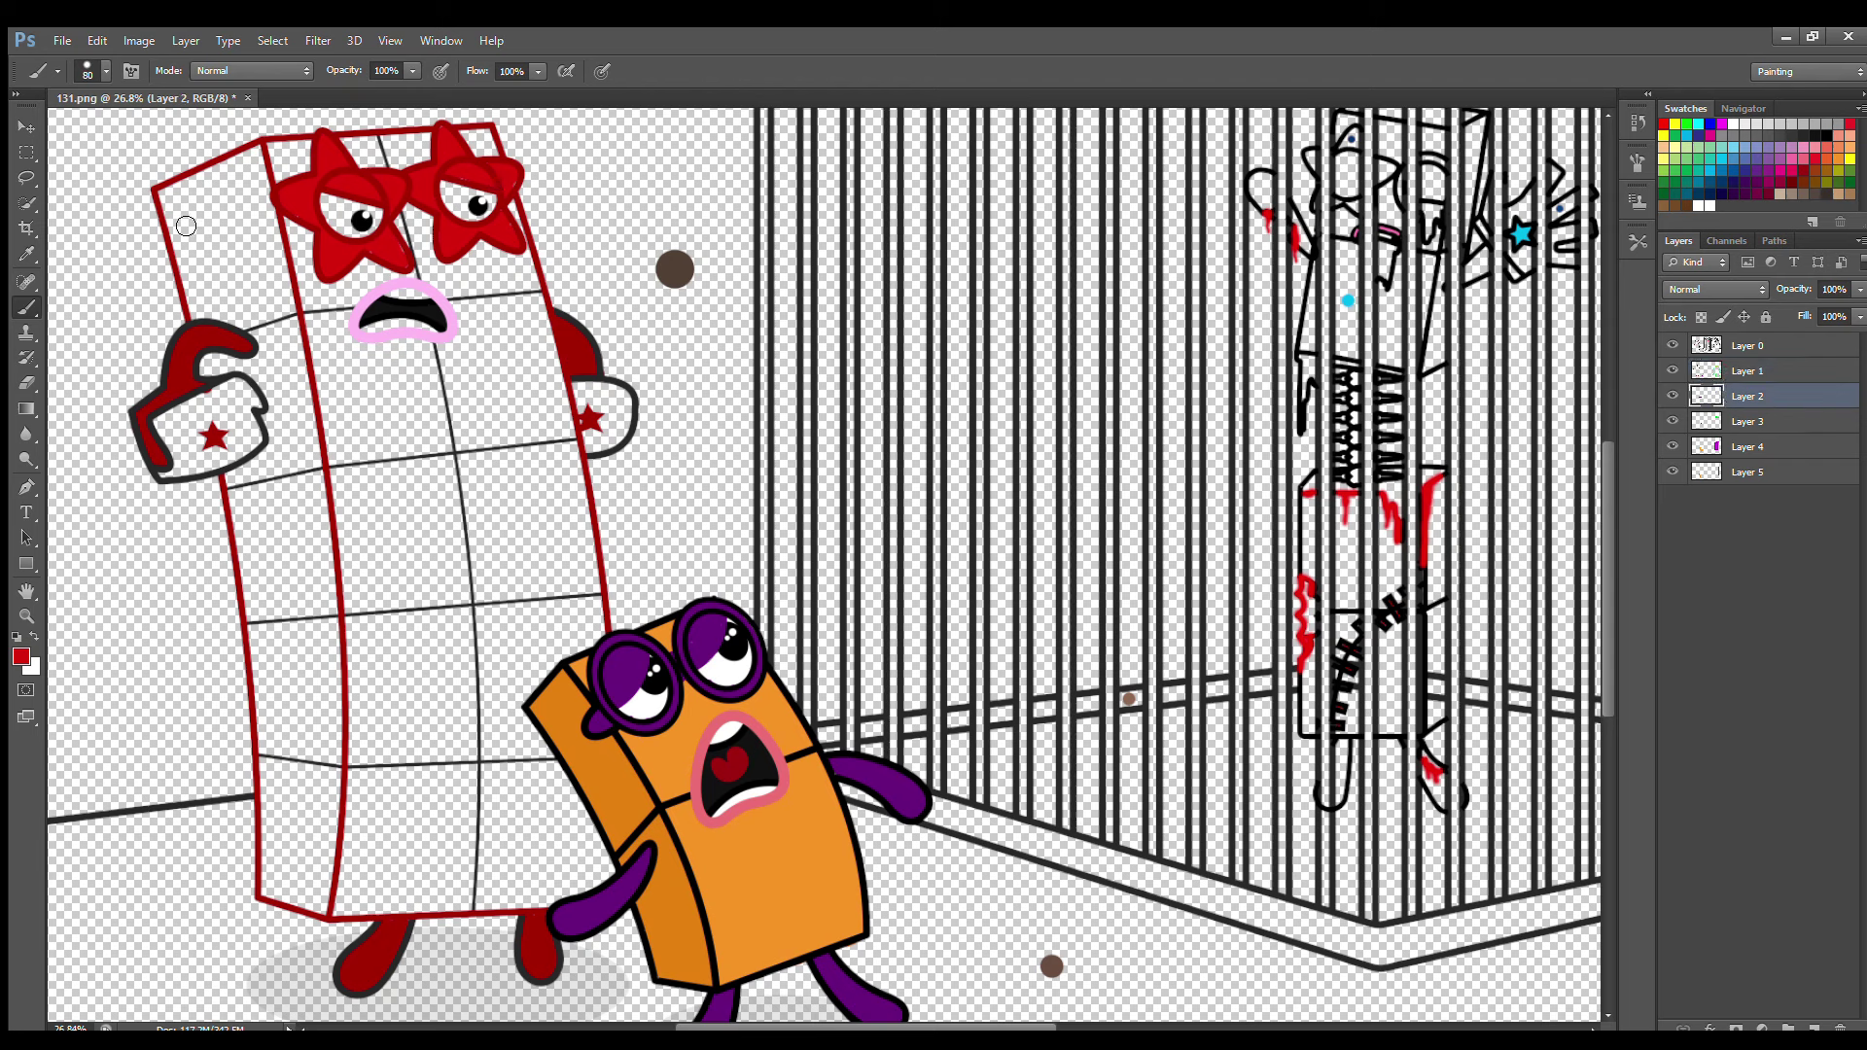
{"action": "mouse_move", "coordinate": [173, 200]}
{"action": "left_mouse_down"}
{"action": "mouse_move", "coordinate": [209, 336]}
{"action": "mouse_move", "coordinate": [282, 393]}
{"action": "mouse_move", "coordinate": [282, 443]}
{"action": "mouse_move", "coordinate": [240, 487]}
{"action": "mouse_move", "coordinate": [275, 897]}
{"action": "mouse_move", "coordinate": [324, 909]}
{"action": "mouse_move", "coordinate": [321, 580]}
{"action": "mouse_move", "coordinate": [248, 146]}
{"action": "mouse_move", "coordinate": [189, 228]}
{"action": "mouse_move", "coordinate": [268, 362]}
{"action": "mouse_move", "coordinate": [303, 763]}
{"action": "mouse_move", "coordinate": [280, 632]}
{"action": "left_mouse_up"}
{"action": "key", "text": "bracketright"}
{"action": "key", "text": "bracketright"}
On Layer 3, fill the tall character's front blocks and hands with white, enlarging the brush to 200
{"action": "left_click", "coordinate": [1748, 421]}
{"action": "key", "text": "x"}
{"action": "mouse_move", "coordinate": [292, 164]}
{"action": "left_mouse_down"}
{"action": "mouse_move", "coordinate": [461, 155]}
{"action": "mouse_move", "coordinate": [522, 267]}
{"action": "mouse_move", "coordinate": [575, 447]}
{"action": "mouse_move", "coordinate": [600, 639]}
{"action": "mouse_move", "coordinate": [508, 698]}
{"action": "mouse_move", "coordinate": [512, 778]}
{"action": "mouse_move", "coordinate": [598, 887]}
{"action": "mouse_move", "coordinate": [596, 852]}
{"action": "mouse_move", "coordinate": [578, 889]}
{"action": "mouse_move", "coordinate": [394, 902]}
{"action": "mouse_move", "coordinate": [223, 428]}
{"action": "mouse_move", "coordinate": [185, 462]}
{"action": "mouse_move", "coordinate": [363, 533]}
{"action": "mouse_move", "coordinate": [567, 873]}
{"action": "mouse_move", "coordinate": [516, 700]}
{"action": "mouse_move", "coordinate": [446, 571]}
{"action": "mouse_move", "coordinate": [431, 473]}
{"action": "mouse_move", "coordinate": [471, 362]}
{"action": "mouse_move", "coordinate": [466, 204]}
{"action": "left_mouse_up"}
{"action": "key", "text": "]"}
{"action": "key", "text": "]"}
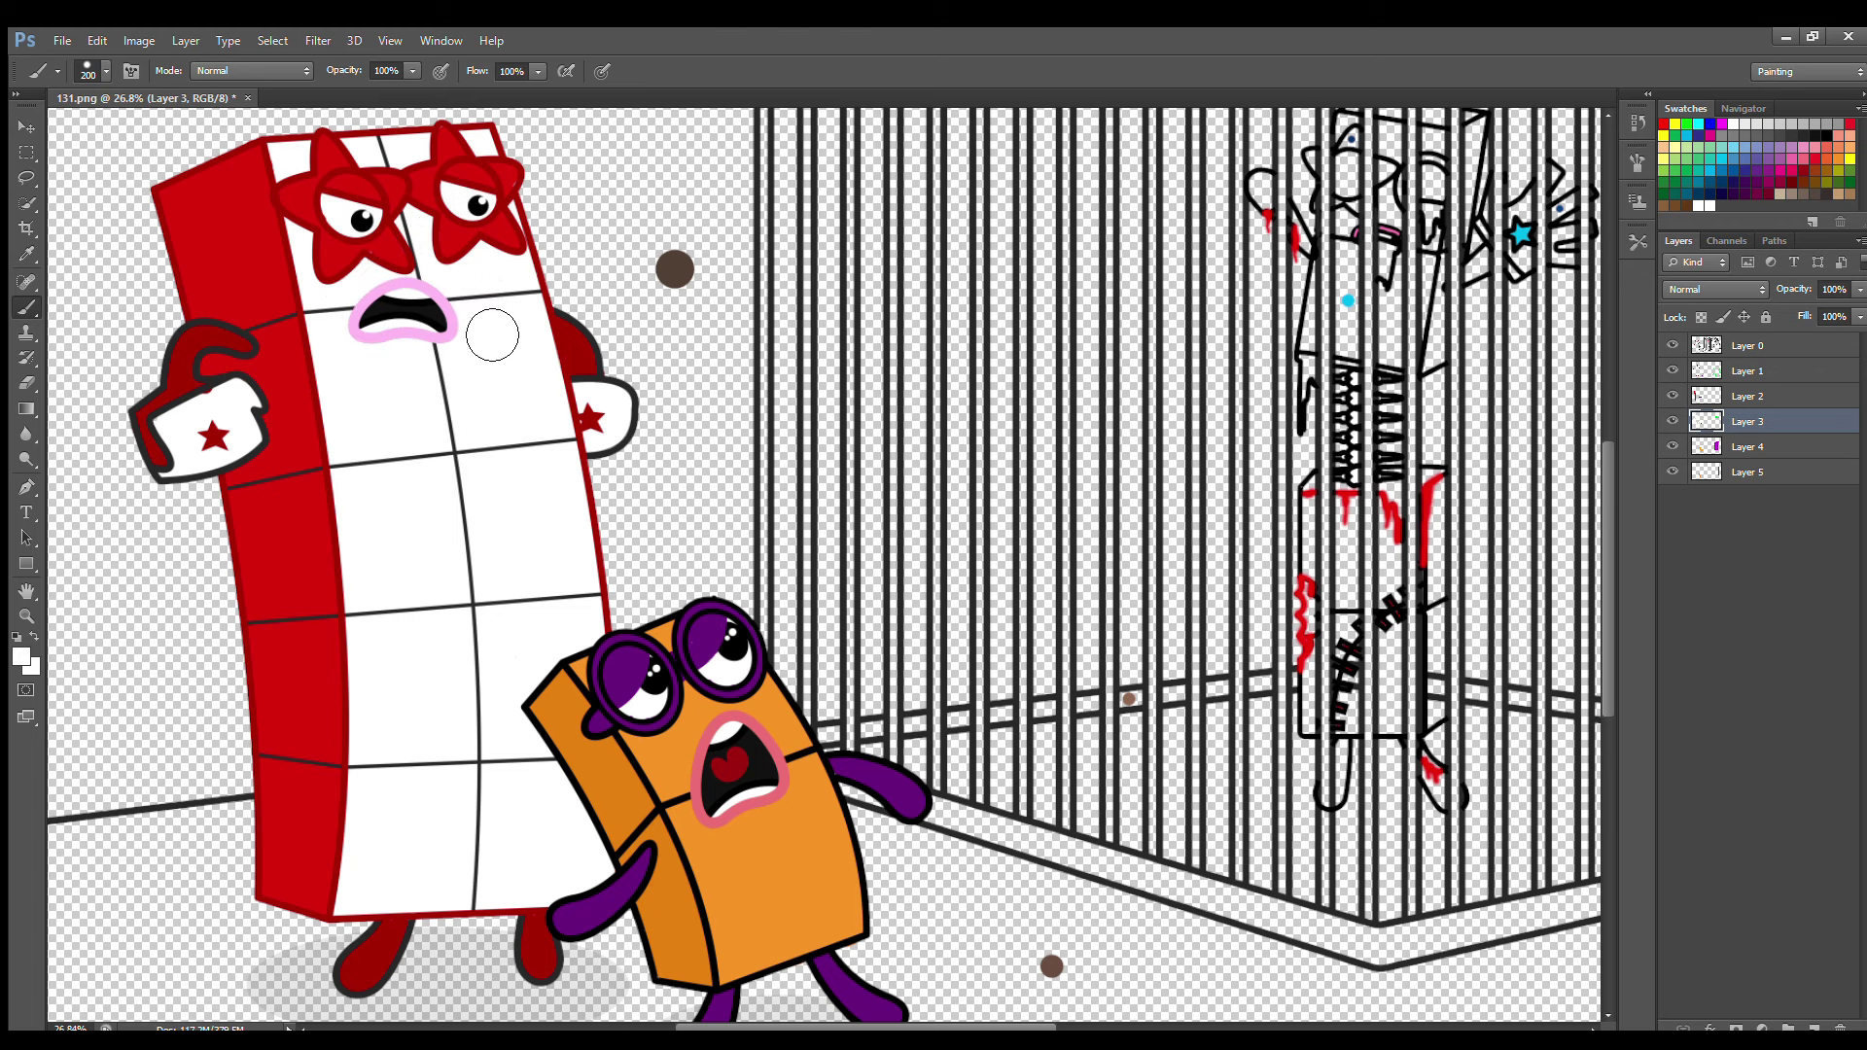
On a new Layer 6, sample the light brown dot above the cage and paint the roof edge and outermost corner bar with it
{"action": "left_click_drag", "start_coordinate": [853, 1021], "coordinate": [954, 1021]}
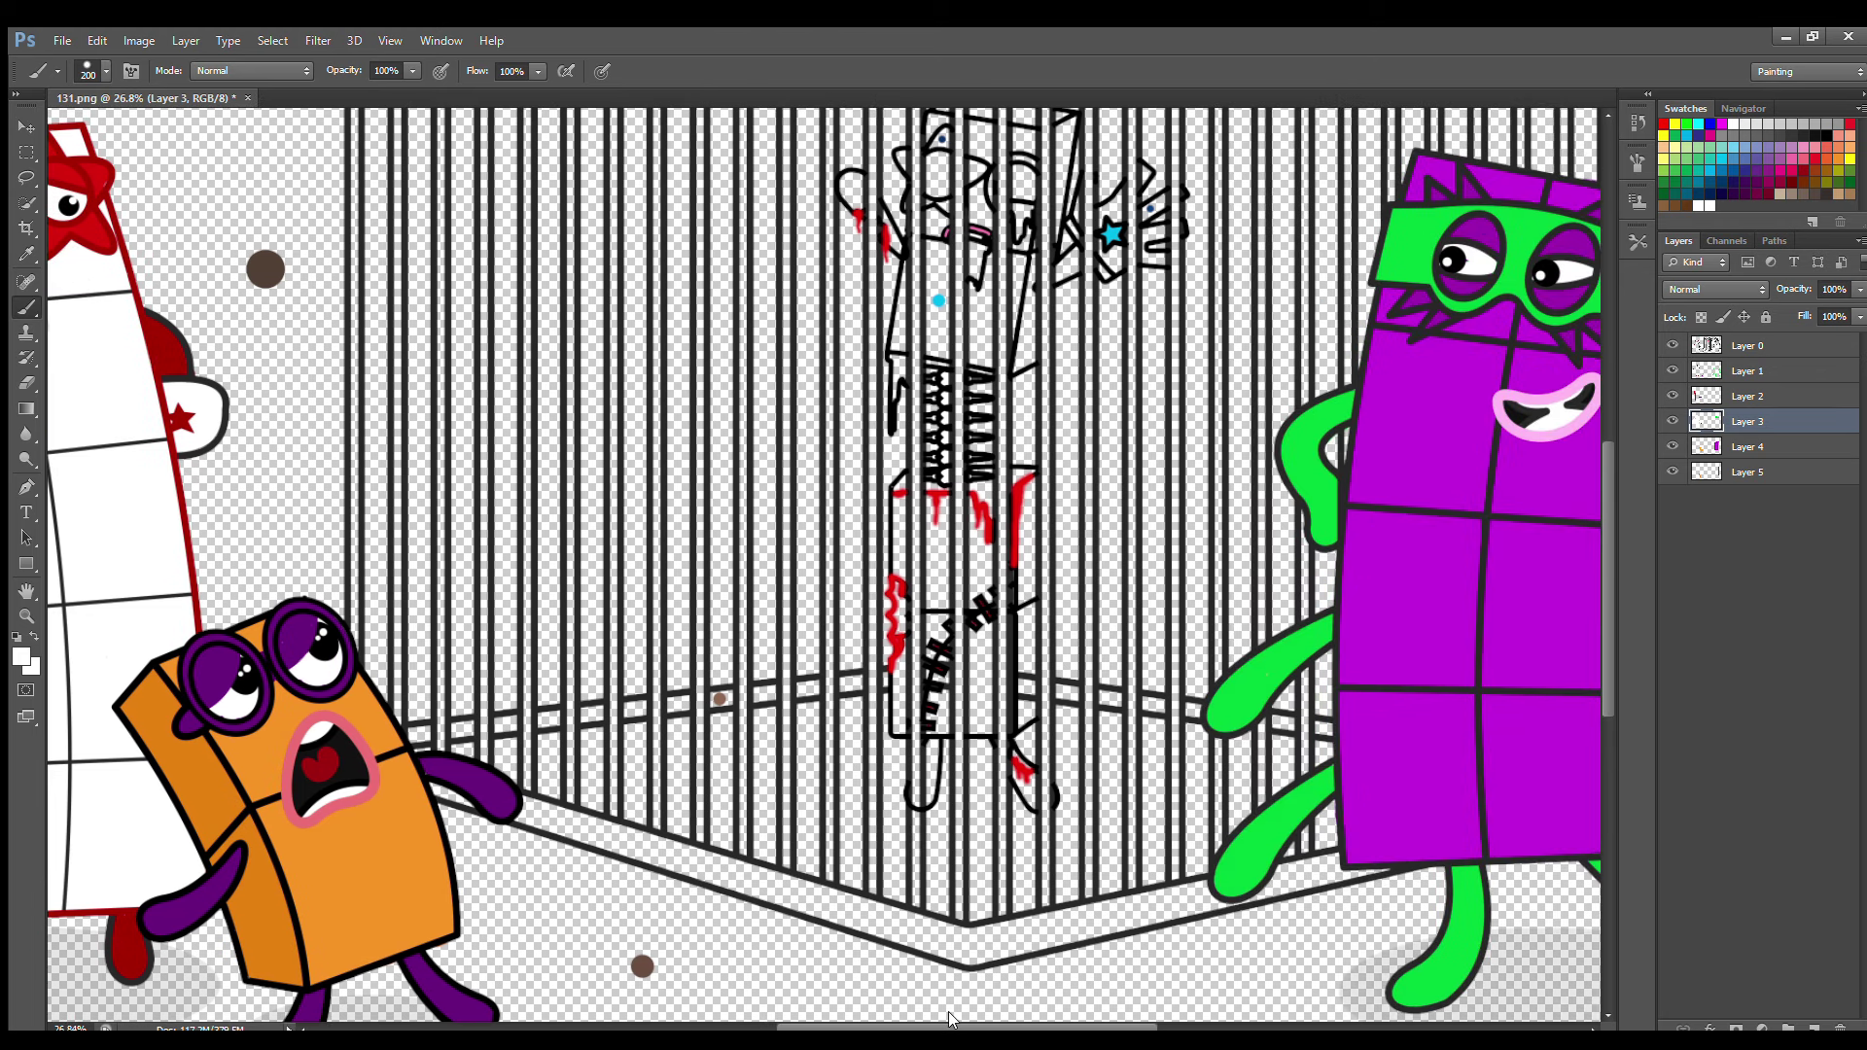
{"action": "left_click_drag", "start_coordinate": [1620, 694], "coordinate": [1620, 654]}
{"action": "scroll", "coordinate": [1498, 768], "scroll_direction": "right", "scroll_amount": 3}
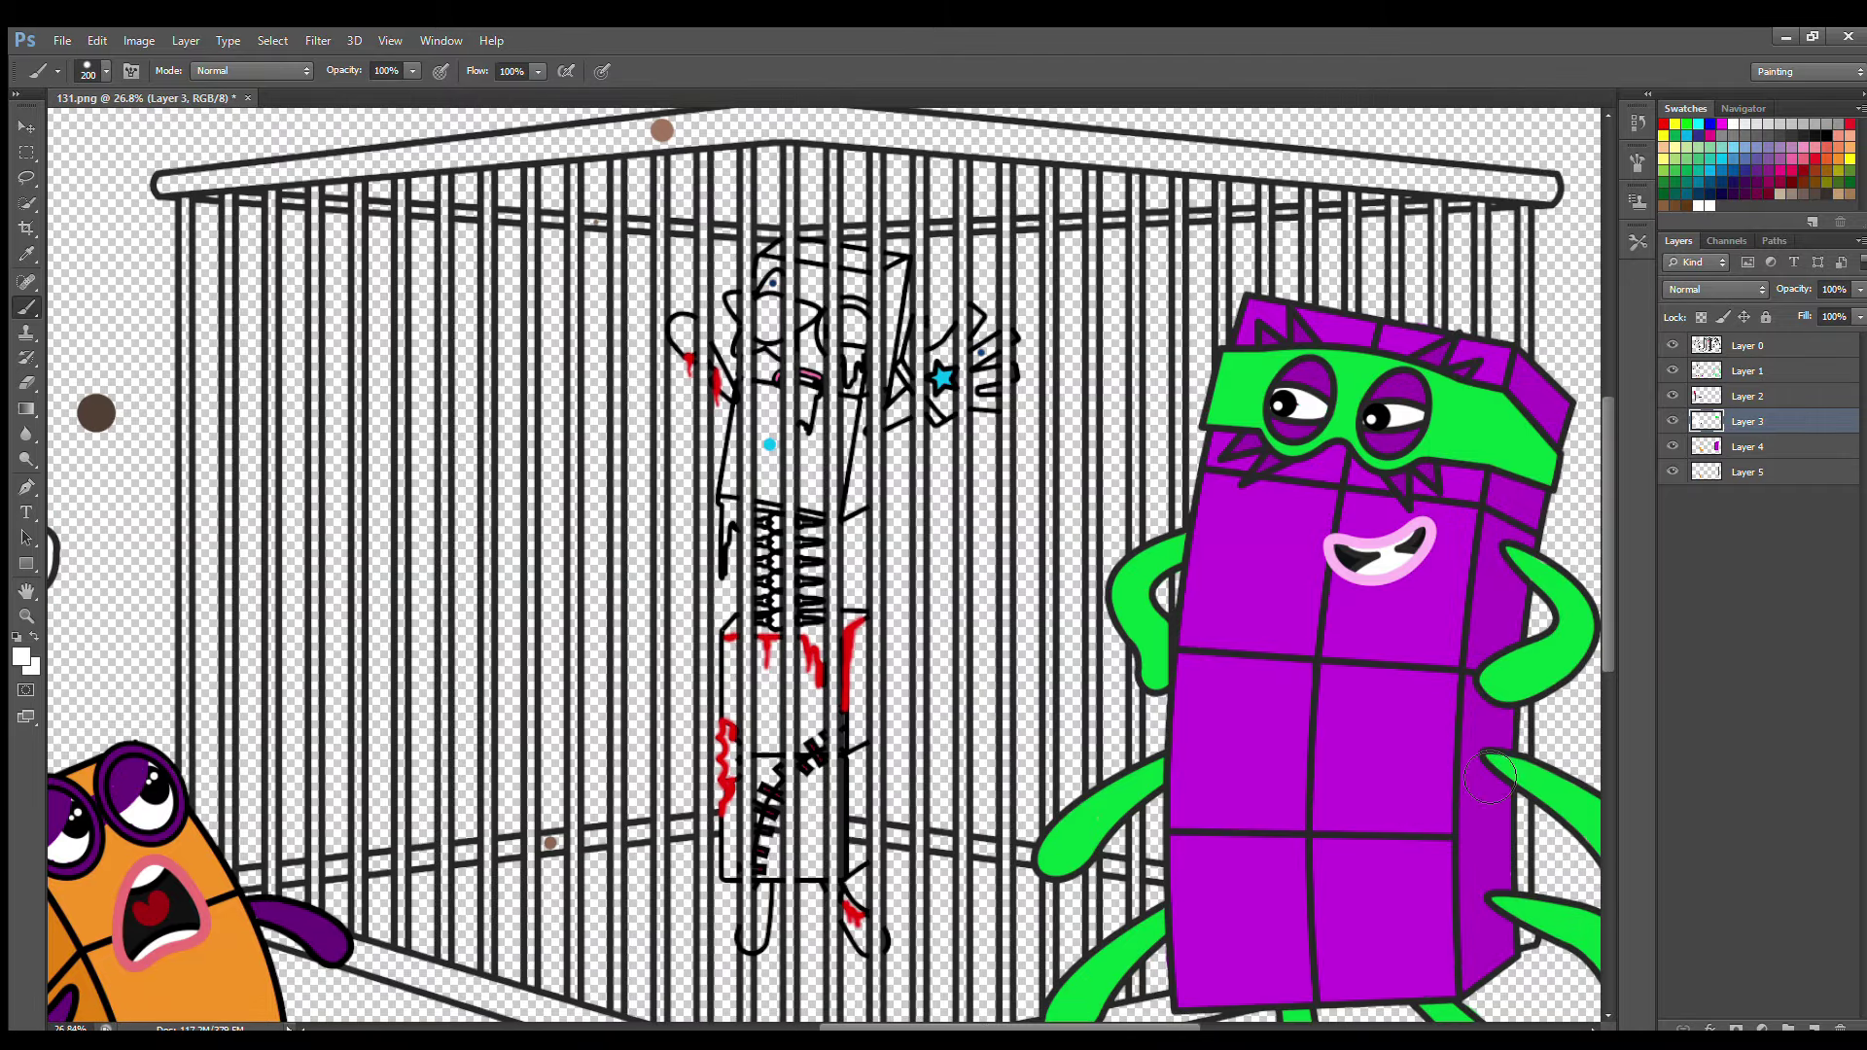
{"action": "scroll", "coordinate": [1603, 661], "scroll_direction": "up", "scroll_amount": 1}
{"action": "key", "text": "alt+bracketleft"}
{"action": "key", "text": "alt+bracketleft"}
{"action": "left_click", "coordinate": [1814, 1026]}
{"action": "left_click", "coordinate": [27, 255]}
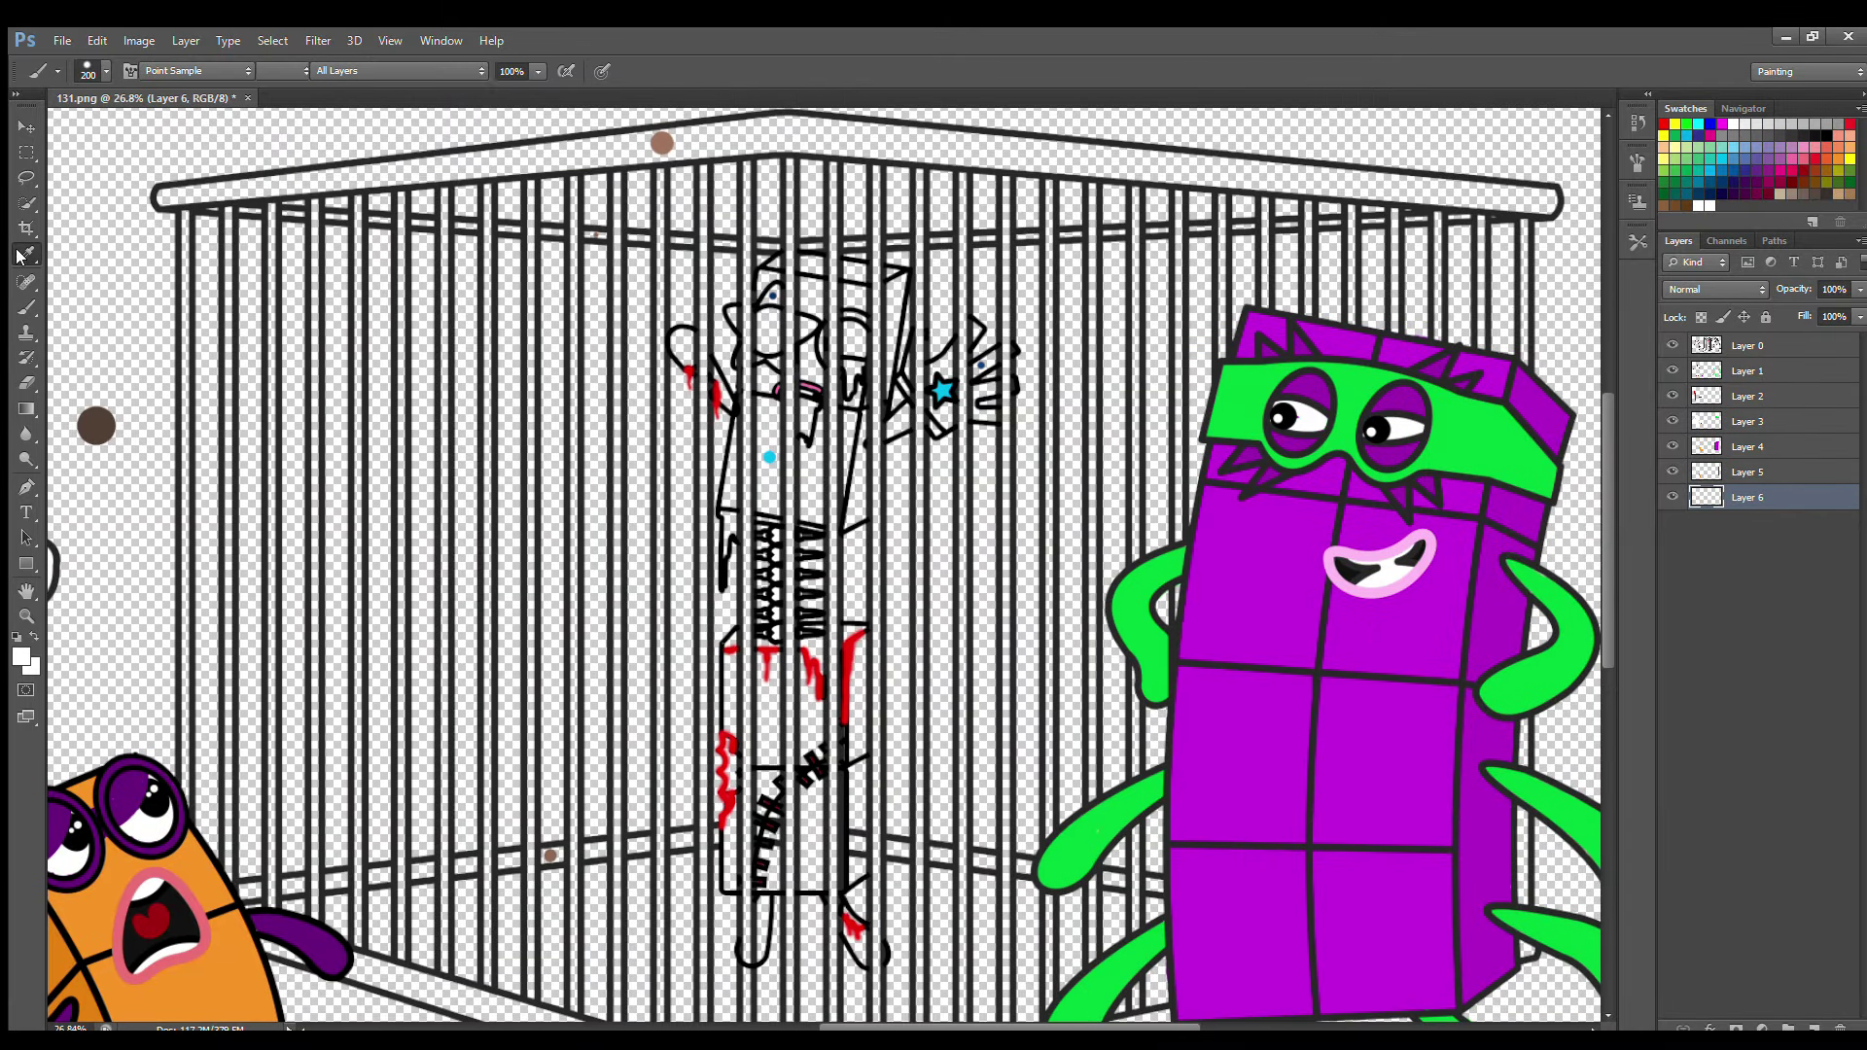
{"action": "left_click", "coordinate": [661, 143]}
{"action": "left_click", "coordinate": [26, 307]}
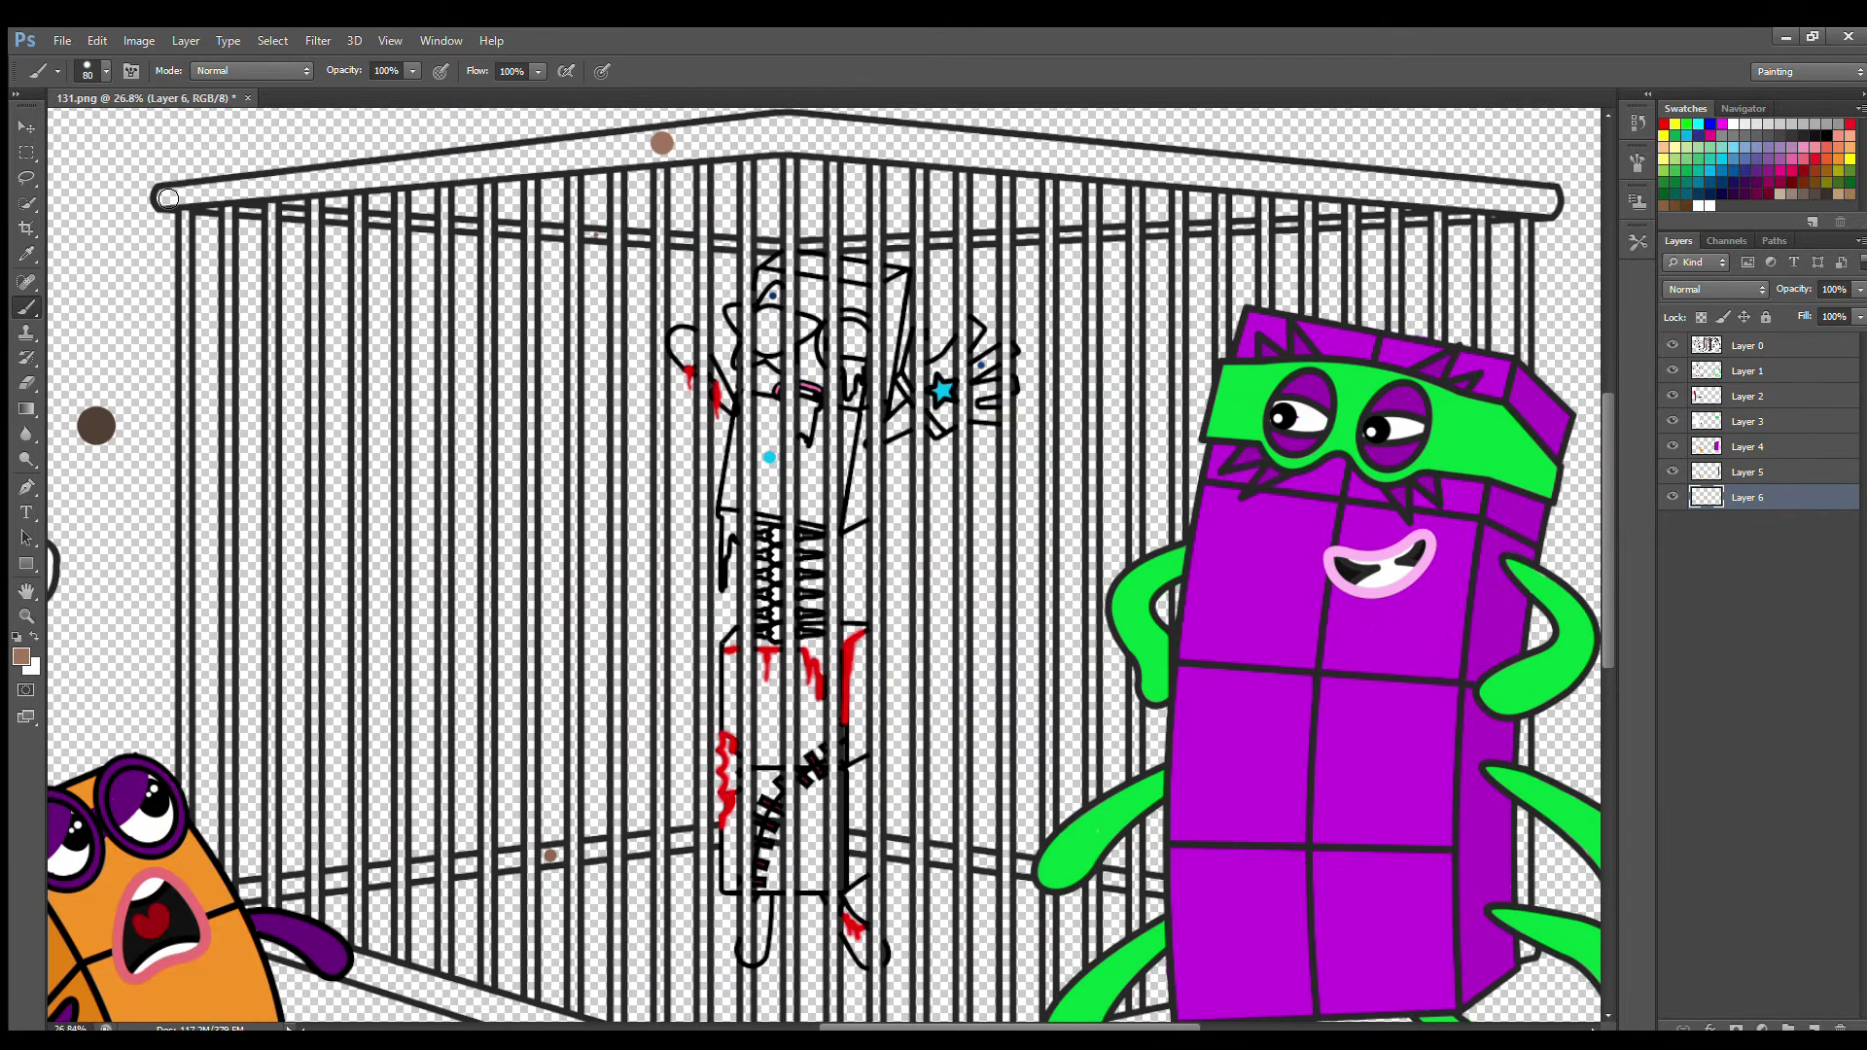
{"action": "mouse_move", "coordinate": [161, 198]}
{"action": "left_mouse_down"}
{"action": "mouse_move", "coordinate": [778, 117]}
{"action": "mouse_move", "coordinate": [1549, 201]}
{"action": "left_mouse_up"}
{"action": "mouse_move", "coordinate": [1446, 200]}
{"action": "left_mouse_down"}
{"action": "mouse_move", "coordinate": [746, 144]}
{"action": "mouse_move", "coordinate": [207, 199]}
{"action": "mouse_move", "coordinate": [184, 218]}
{"action": "mouse_move", "coordinate": [183, 783]}
{"action": "left_mouse_up"}
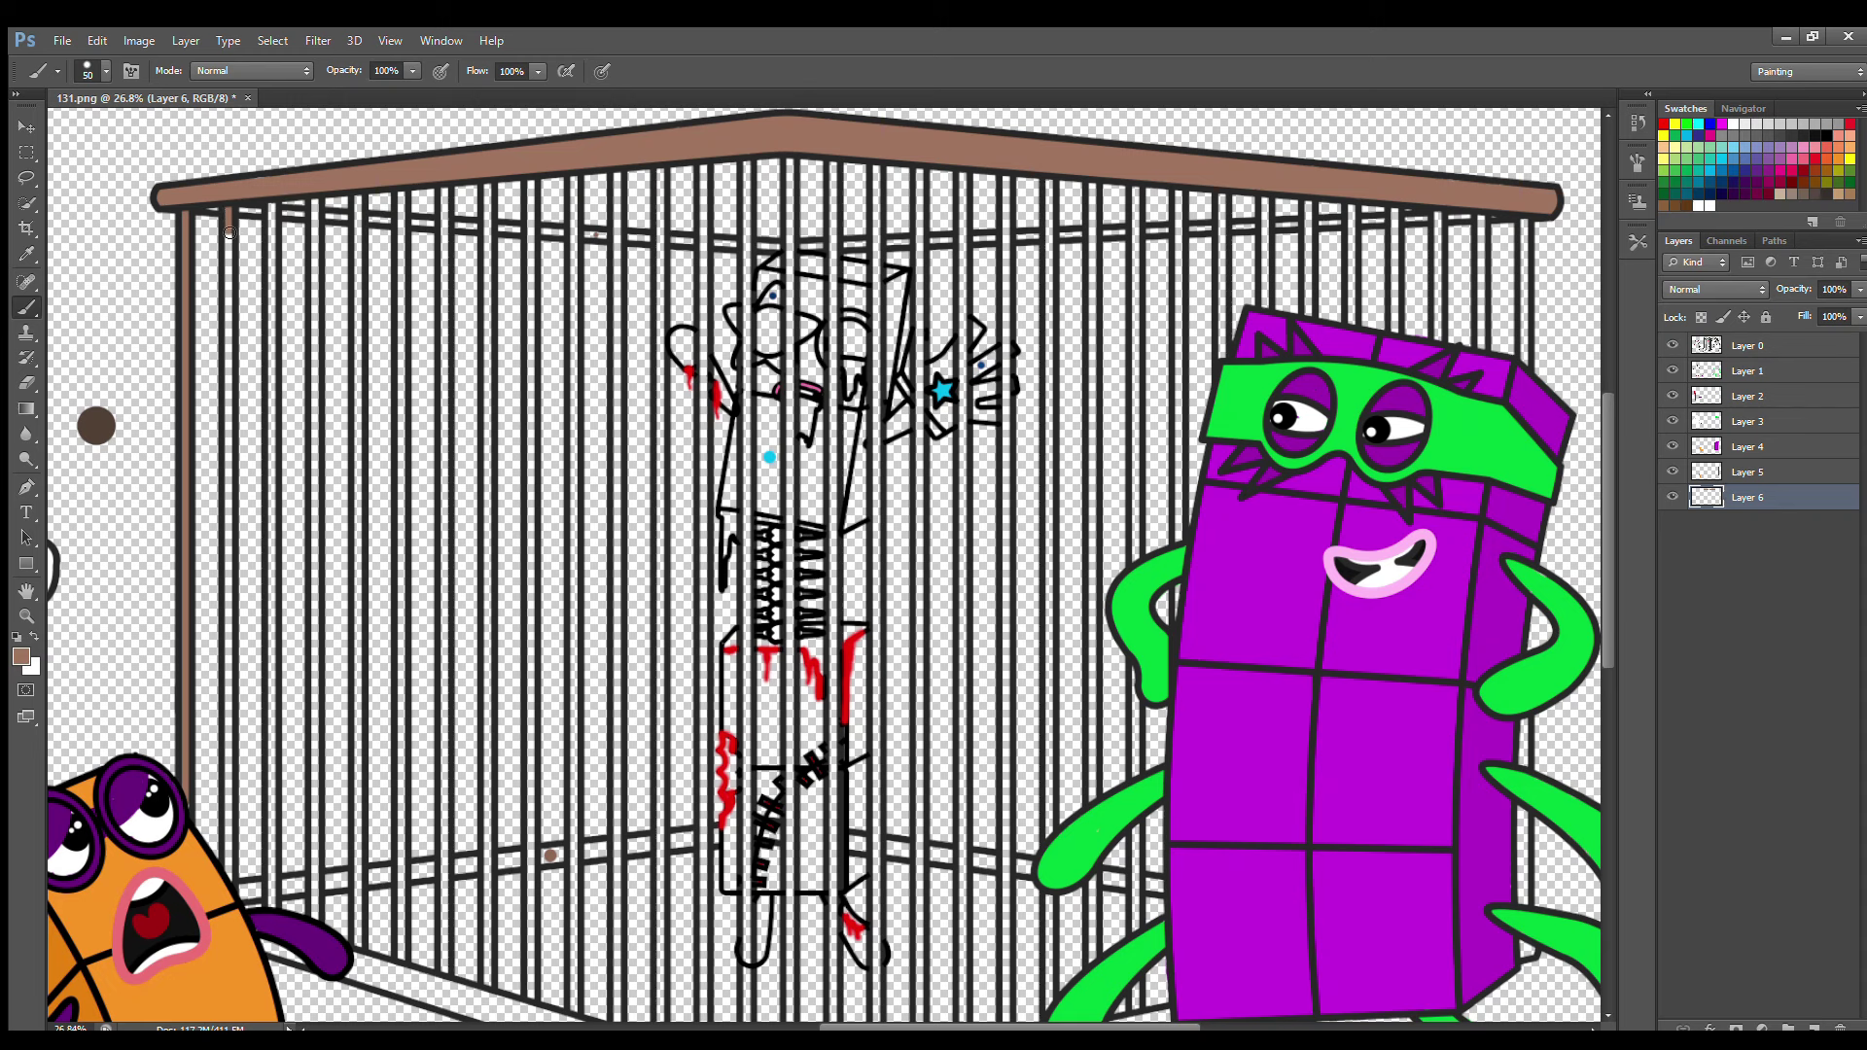
Paint the vertical bars along the cage's left wall light brown, using a brush size of about 50
{"action": "mouse_move", "coordinate": [230, 233]}
{"action": "left_mouse_down"}
{"action": "mouse_move", "coordinate": [244, 570]}
{"action": "mouse_move", "coordinate": [228, 884]}
{"action": "mouse_move", "coordinate": [273, 895]}
{"action": "mouse_move", "coordinate": [275, 201]}
{"action": "left_mouse_up"}
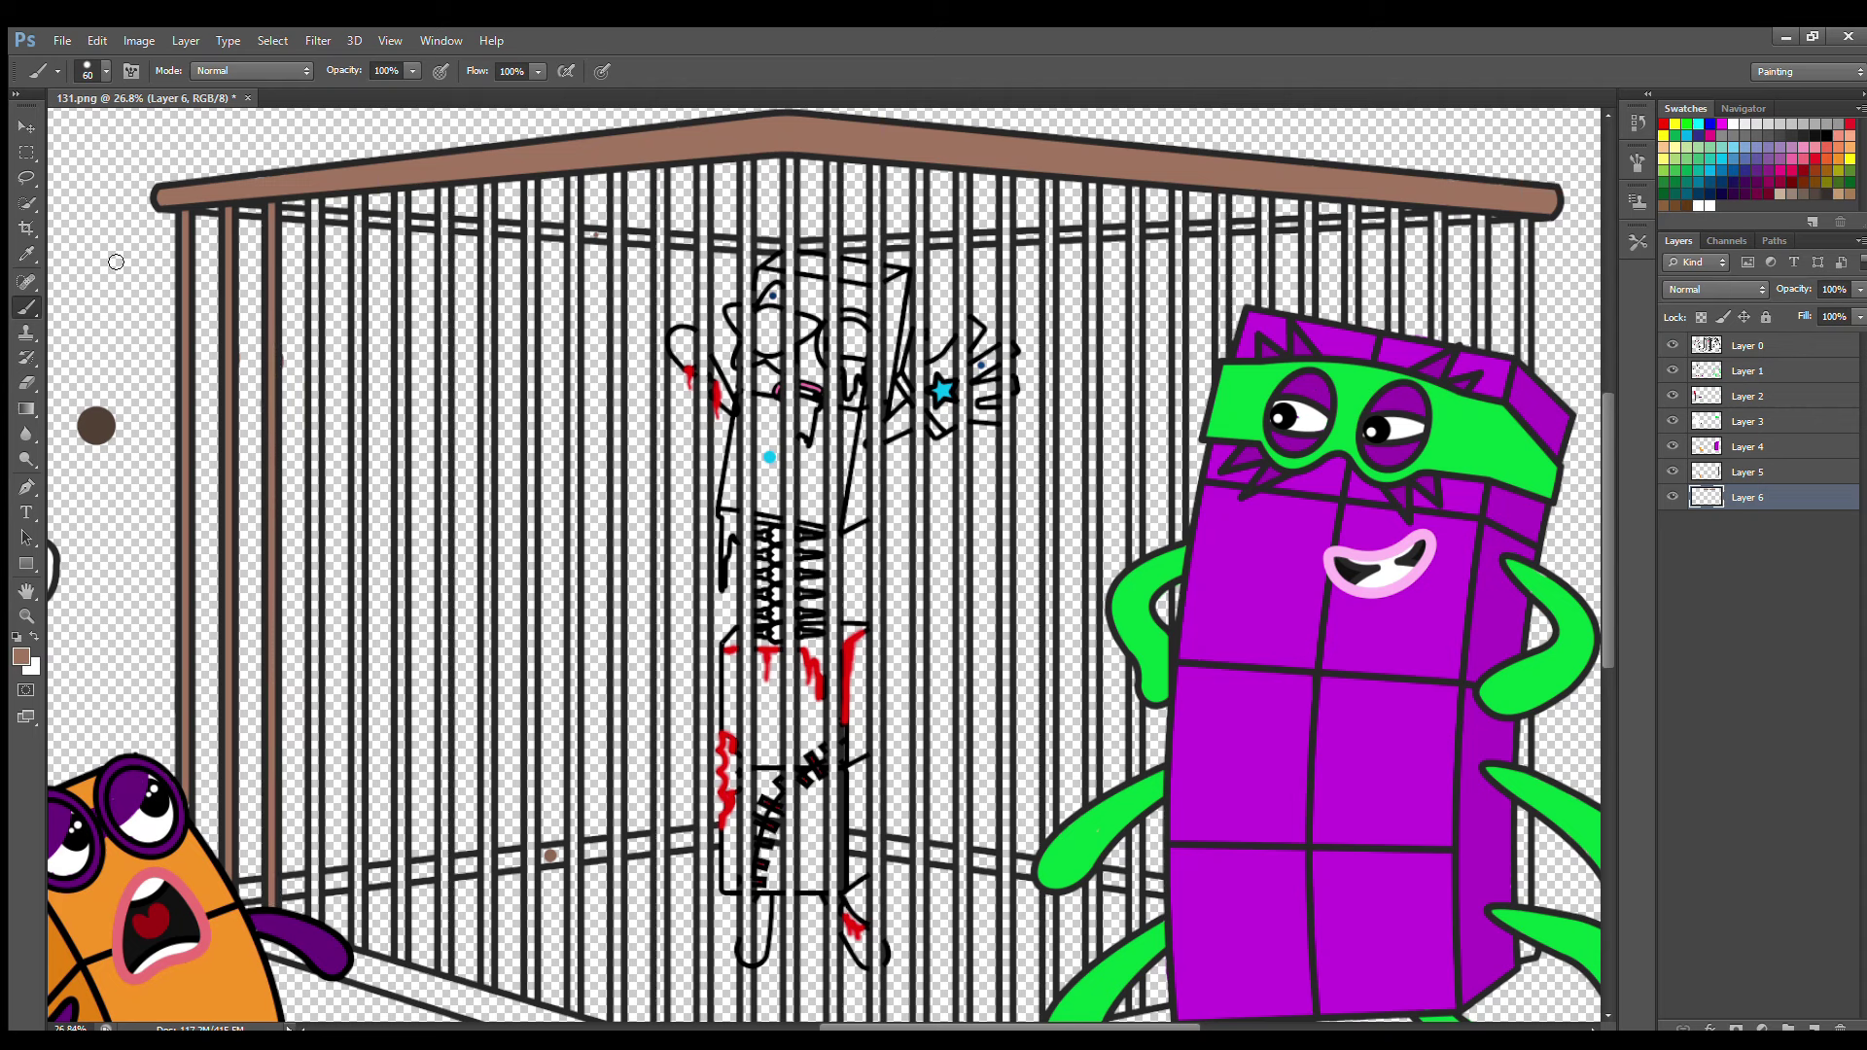
{"action": "key", "text": "e"}
{"action": "key", "text": "b"}
{"action": "key", "text": "bracketleft"}
{"action": "mouse_move", "coordinate": [315, 209]}
{"action": "left_mouse_down"}
{"action": "mouse_move", "coordinate": [319, 929]}
{"action": "mouse_move", "coordinate": [357, 887]}
{"action": "mouse_move", "coordinate": [356, 212]}
{"action": "mouse_move", "coordinate": [400, 312]}
{"action": "mouse_move", "coordinate": [401, 970]}
{"action": "left_mouse_up"}
{"action": "mouse_move", "coordinate": [445, 181]}
{"action": "left_mouse_down"}
{"action": "mouse_move", "coordinate": [442, 976]}
{"action": "mouse_move", "coordinate": [491, 982]}
{"action": "mouse_move", "coordinate": [488, 177]}
{"action": "mouse_move", "coordinate": [529, 195]}
{"action": "mouse_move", "coordinate": [530, 1014]}
{"action": "left_mouse_up"}
{"action": "mouse_move", "coordinate": [575, 1016]}
{"action": "left_mouse_down"}
{"action": "mouse_move", "coordinate": [570, 194]}
{"action": "mouse_move", "coordinate": [603, 164]}
{"action": "mouse_move", "coordinate": [616, 1022]}
{"action": "left_mouse_up"}
{"action": "key", "text": "e"}
{"action": "key", "text": "b"}
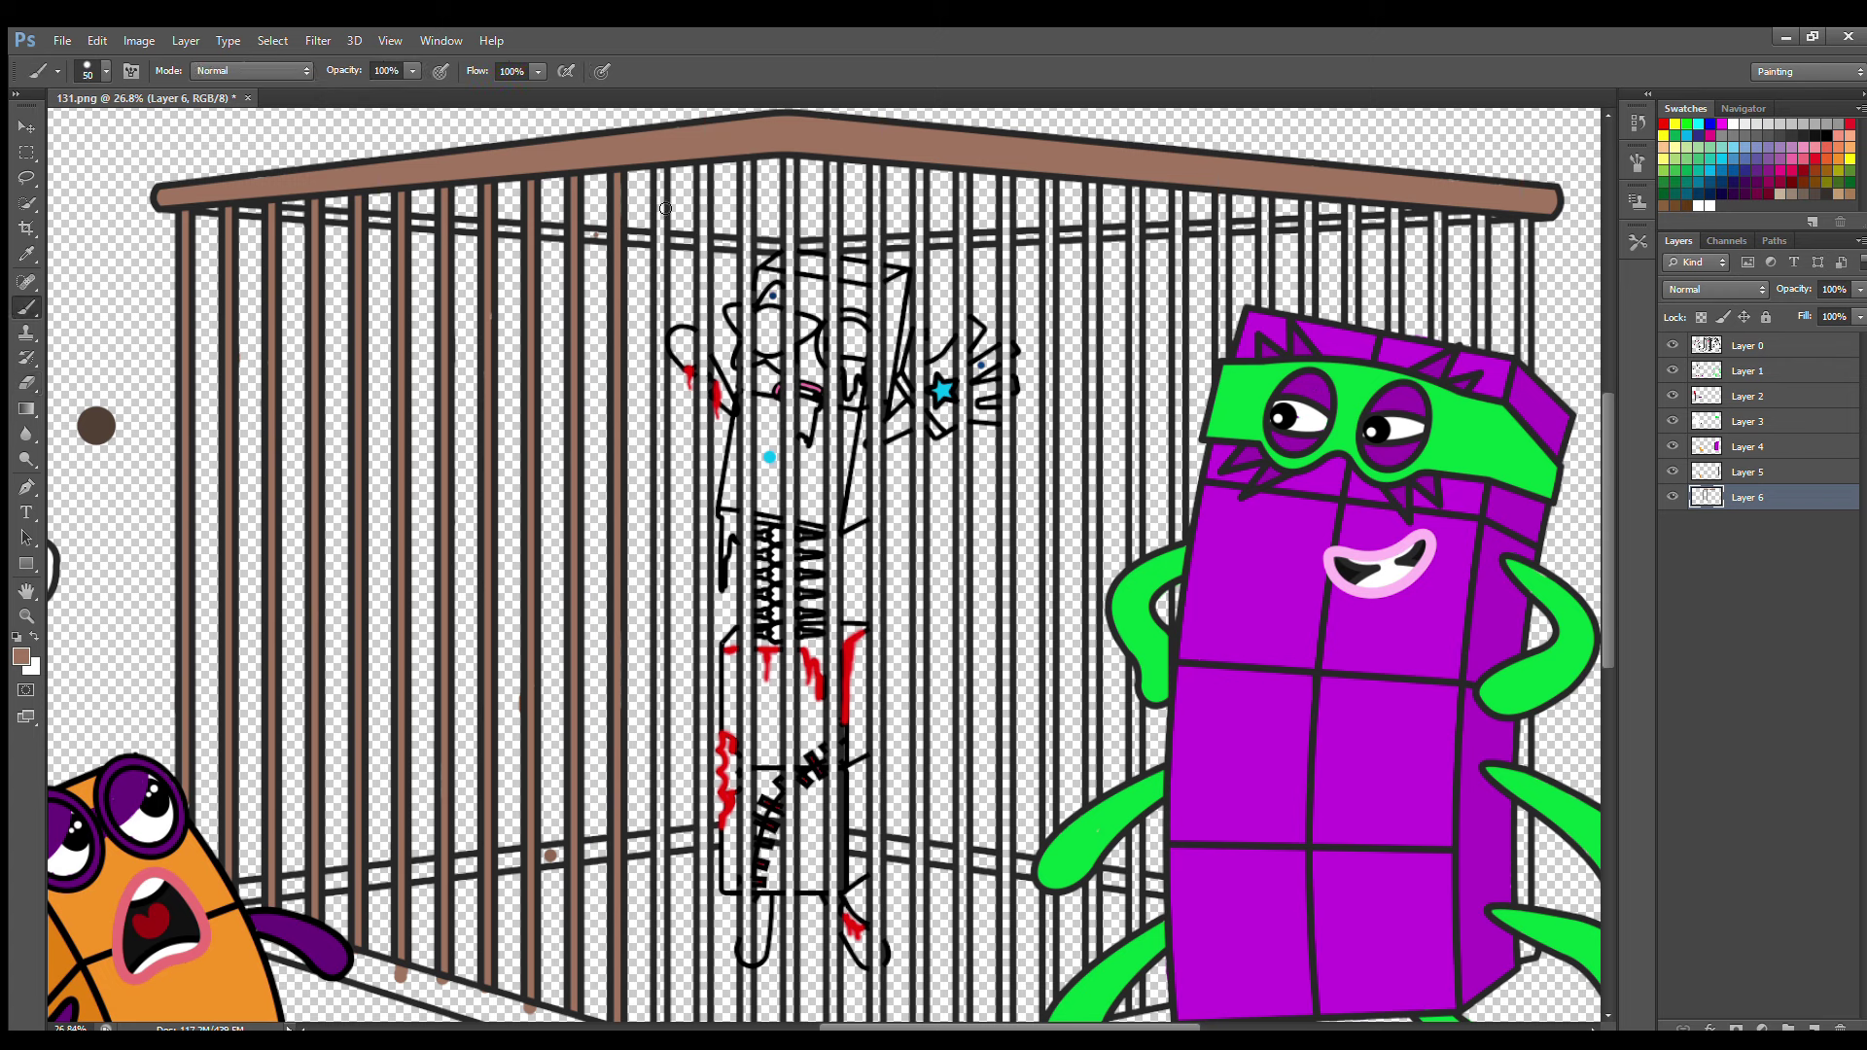
Paint the remaining vertical bars around the cage's center corner and across its right wall light brown
{"action": "mouse_move", "coordinate": [658, 173]}
{"action": "left_mouse_down"}
{"action": "mouse_move", "coordinate": [660, 1026]}
{"action": "mouse_move", "coordinate": [700, 219]}
{"action": "mouse_move", "coordinate": [702, 1025]}
{"action": "left_mouse_up"}
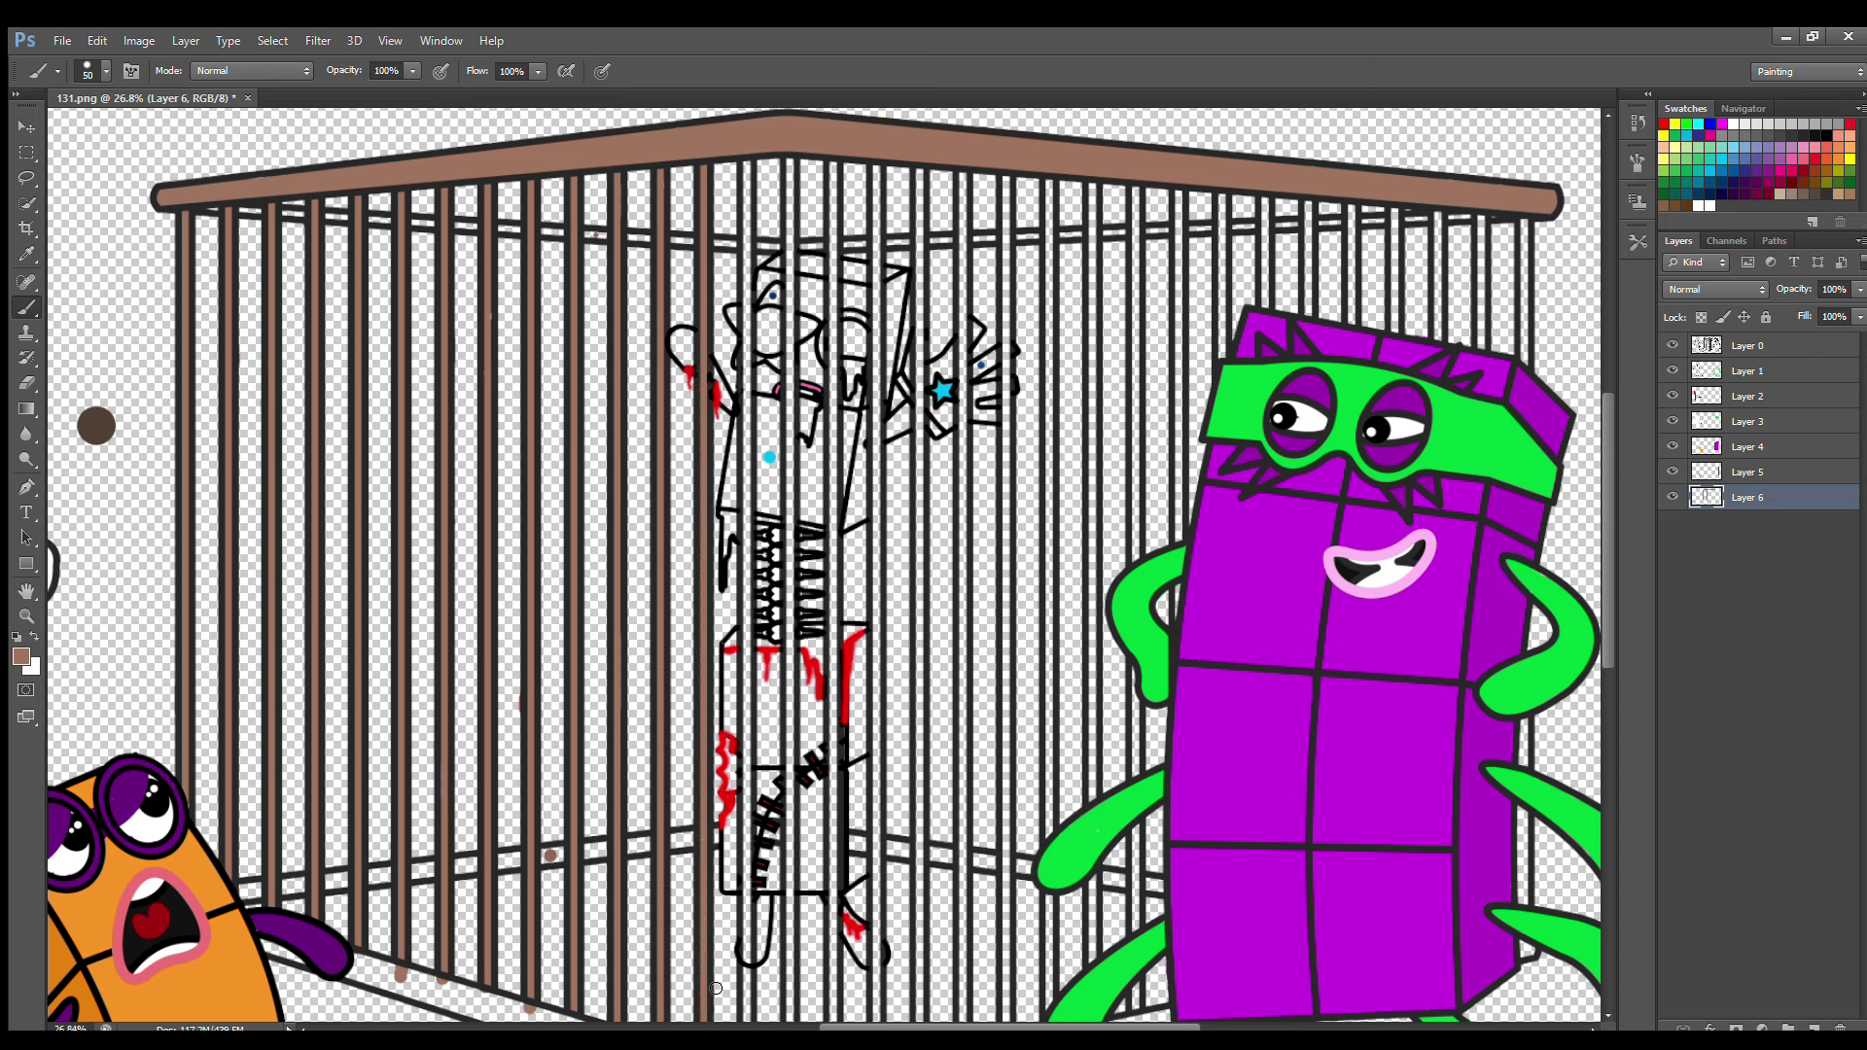
{"action": "left_click_drag", "start_coordinate": [746, 159], "coordinate": [746, 1026]}
{"action": "key", "text": "e"}
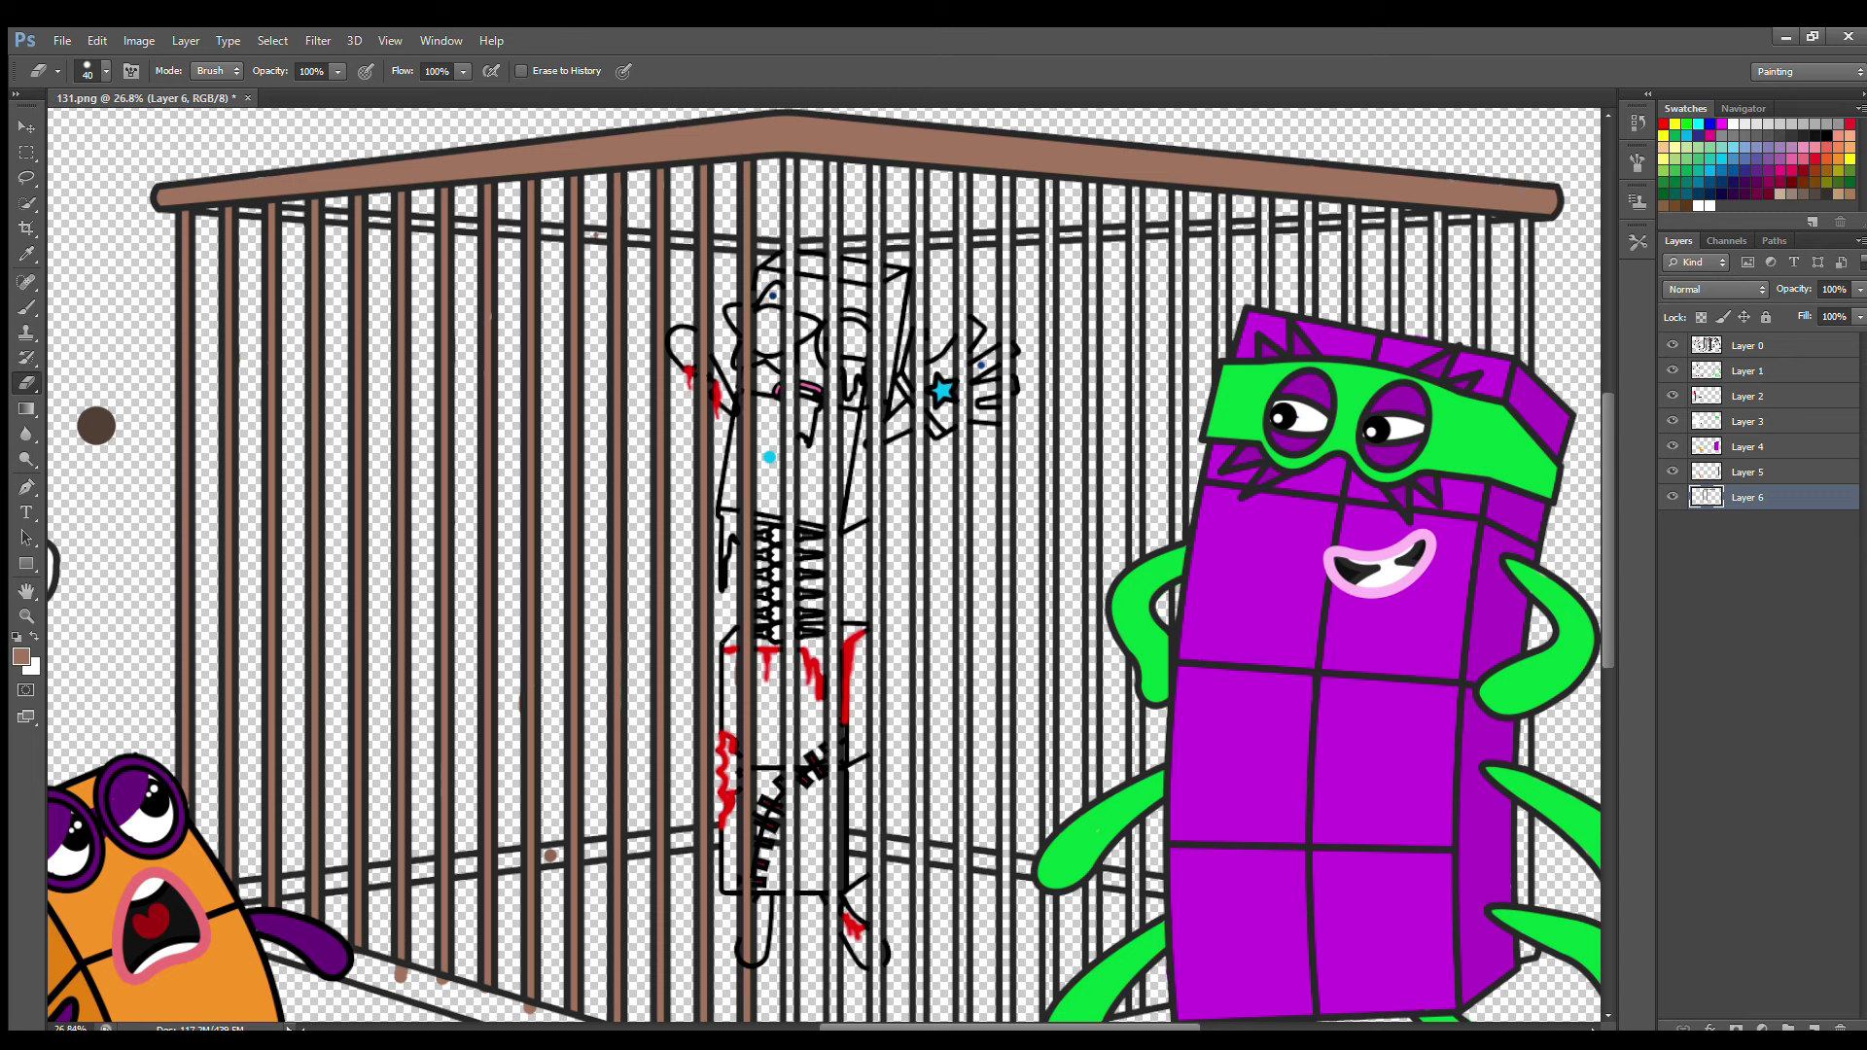
{"action": "key", "text": "b"}
{"action": "scroll", "coordinate": [1128, 447], "scroll_direction": "up", "scroll_amount": 1}
{"action": "left_click_drag", "start_coordinate": [1082, 160], "coordinate": [1082, 1015]}
{"action": "left_click_drag", "start_coordinate": [1135, 855], "coordinate": [1135, 995]}
{"action": "left_click_drag", "start_coordinate": [1039, 136], "coordinate": [1040, 878]}
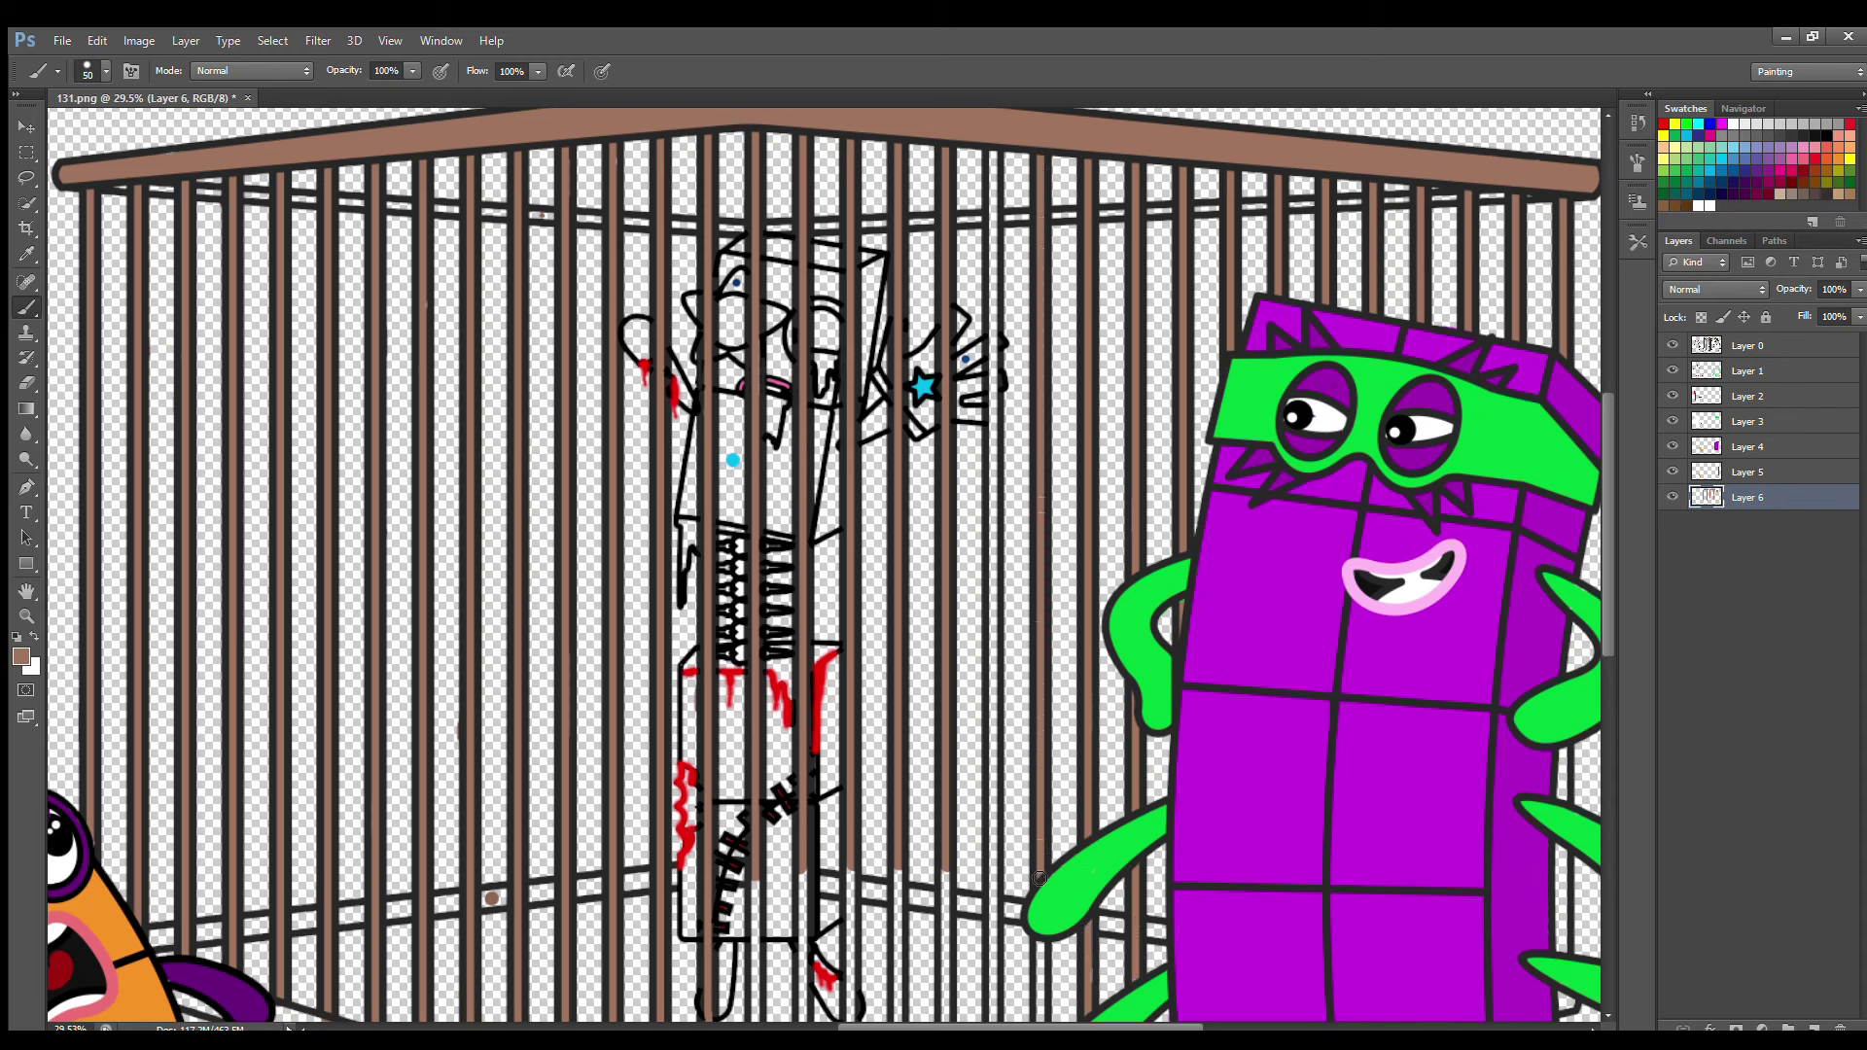
Extend the light brown fill farther down the bars around and to the right of the caged character
{"action": "left_click_drag", "start_coordinate": [1044, 943], "coordinate": [1042, 1027]}
{"action": "left_click_drag", "start_coordinate": [993, 153], "coordinate": [992, 1021]}
{"action": "left_click_drag", "start_coordinate": [948, 874], "coordinate": [945, 1024]}
{"action": "left_click_drag", "start_coordinate": [899, 870], "coordinate": [898, 1030]}
{"action": "mouse_move", "coordinate": [852, 865]}
{"action": "left_mouse_down"}
{"action": "mouse_move", "coordinate": [851, 1024]}
{"action": "mouse_move", "coordinate": [803, 1024]}
{"action": "left_mouse_up"}
{"action": "left_click_drag", "start_coordinate": [757, 877], "coordinate": [757, 1016]}
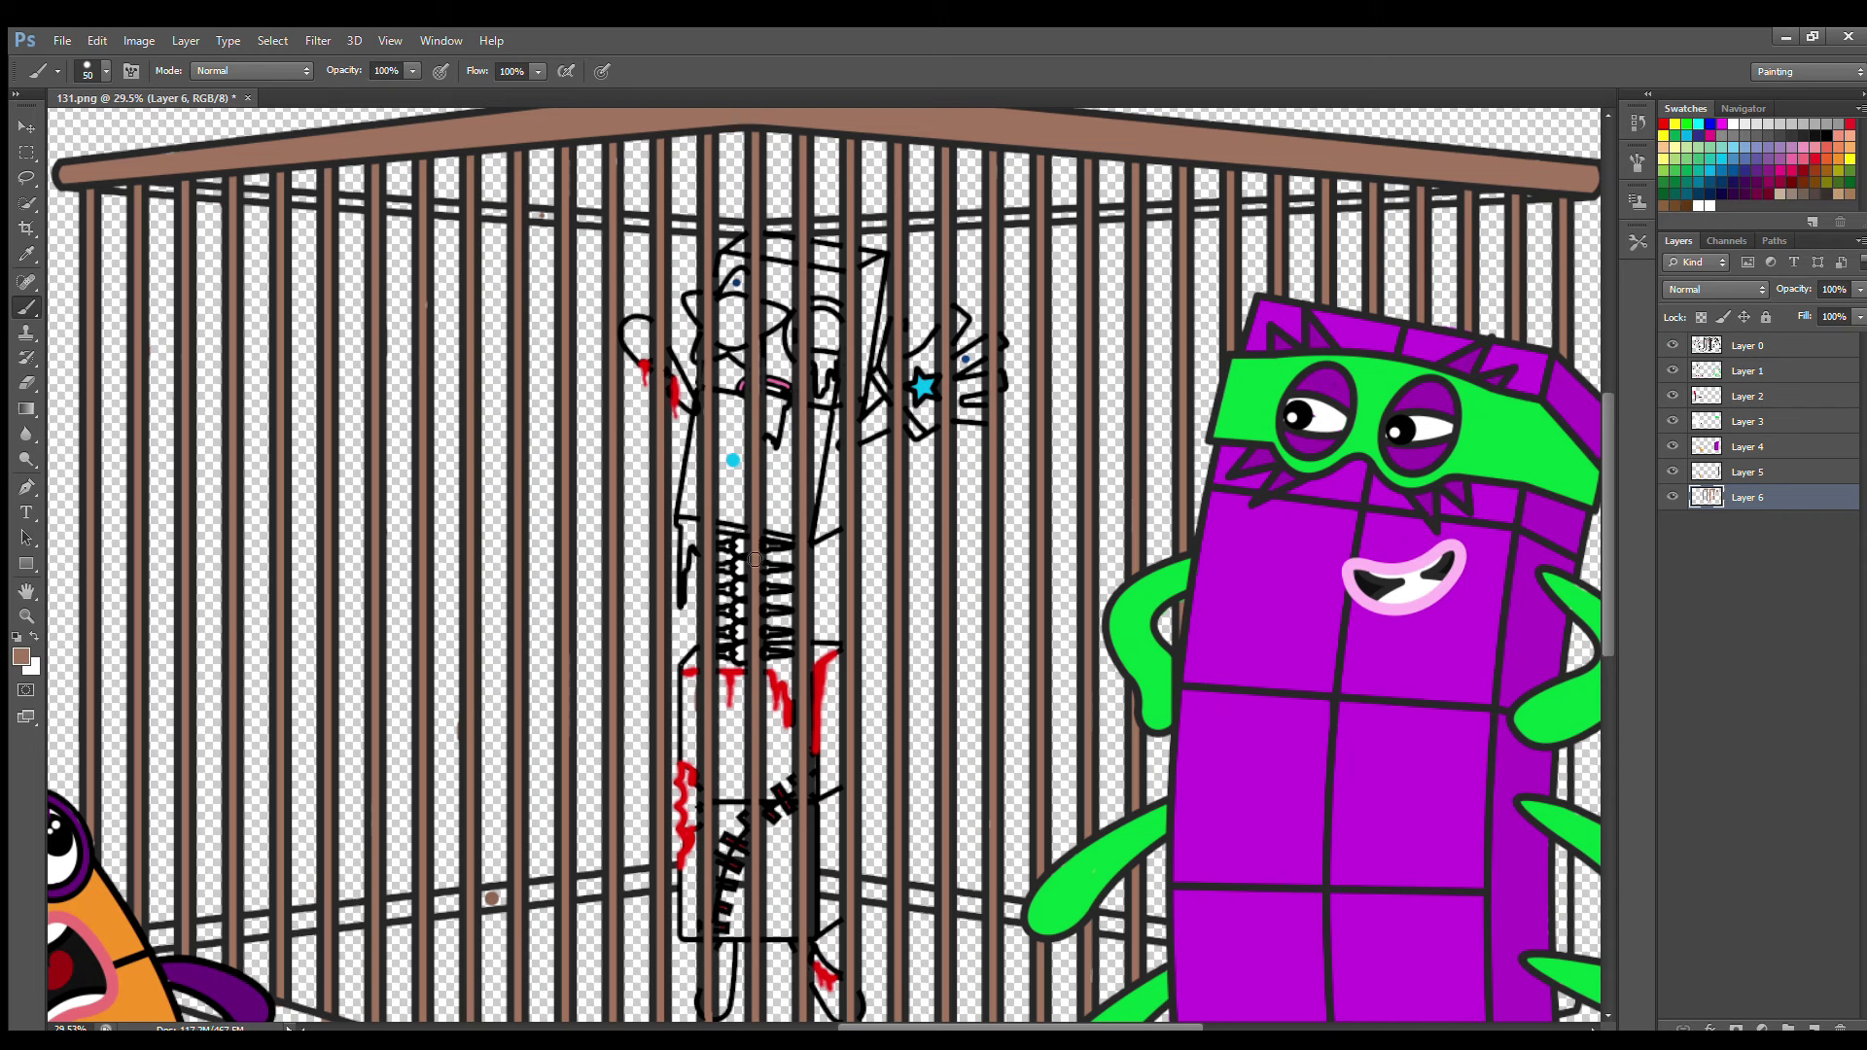
On a new Layer 7, paint the upper back rails of the cage with a slightly darker brown
{"action": "left_click", "coordinate": [1813, 1029]}
{"action": "left_click", "coordinate": [545, 214], "text": "alt"}
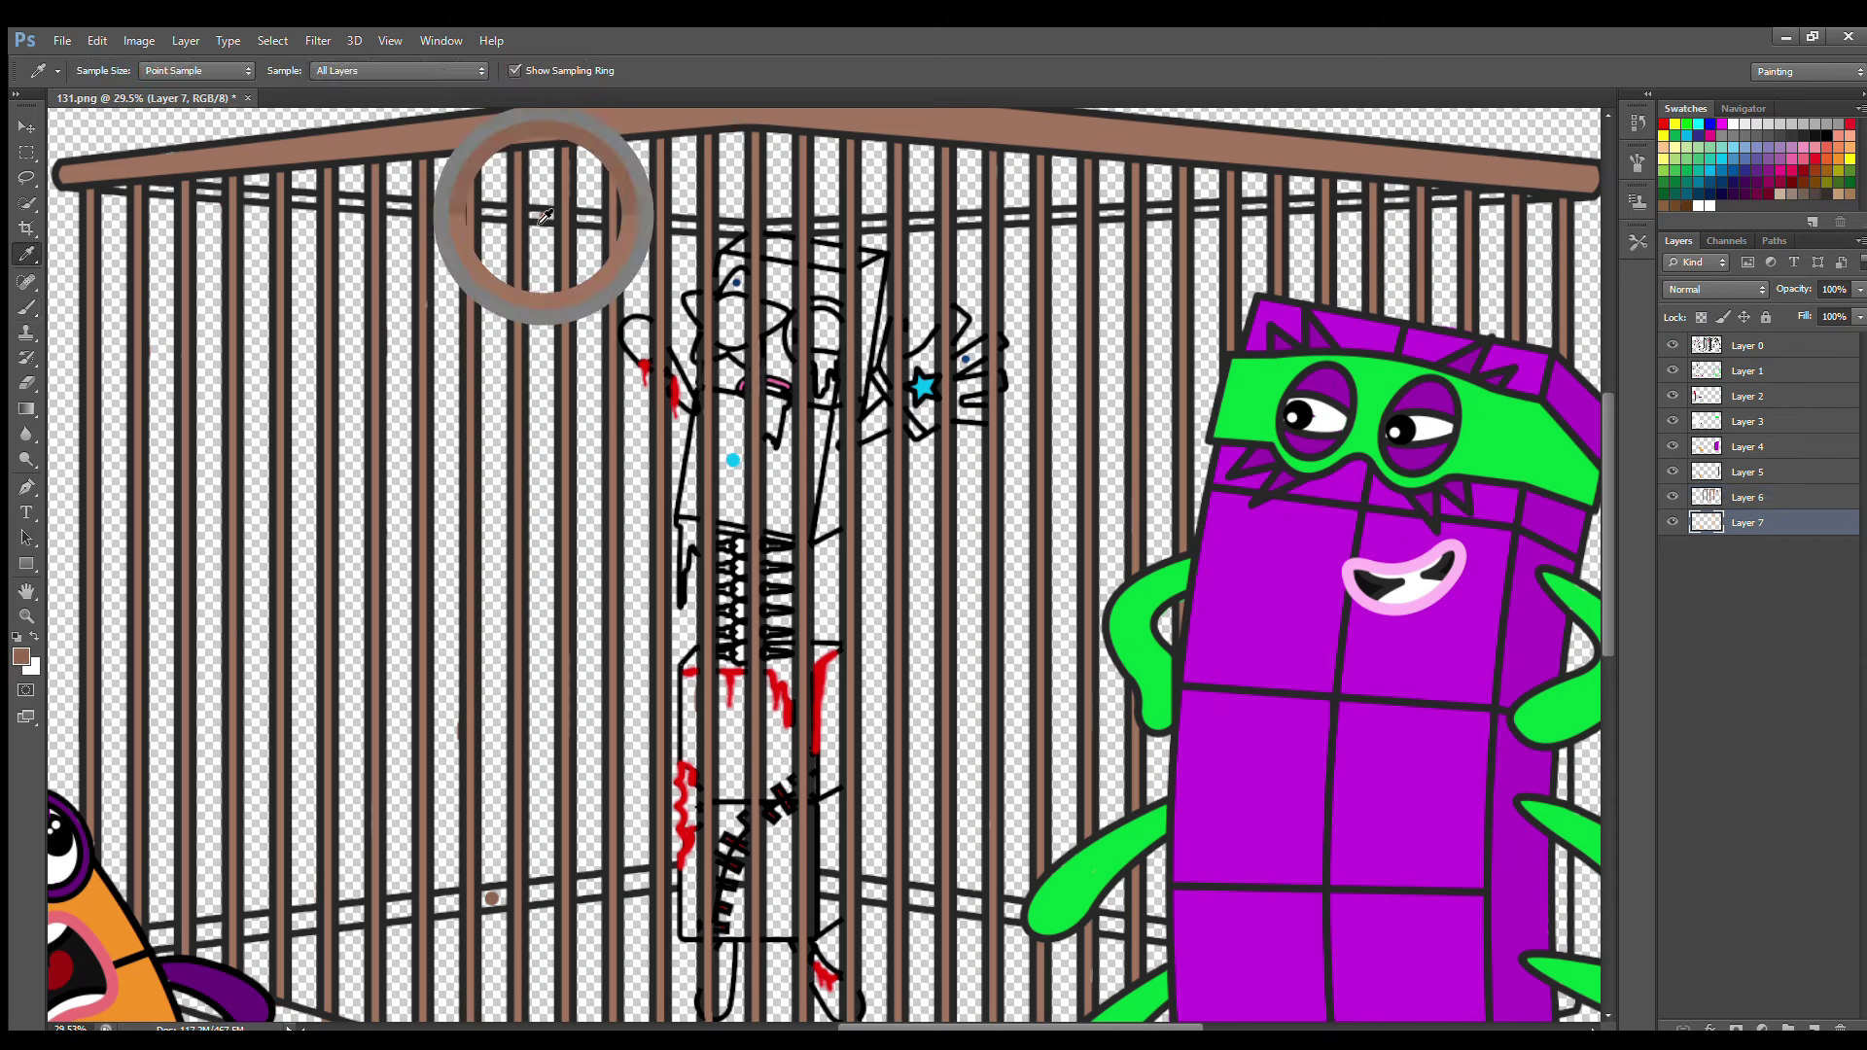
{"action": "mouse_move", "coordinate": [111, 200]}
{"action": "left_mouse_down"}
{"action": "mouse_move", "coordinate": [692, 227]}
{"action": "mouse_move", "coordinate": [1084, 215]}
{"action": "mouse_move", "coordinate": [1094, 242]}
{"action": "mouse_move", "coordinate": [1146, 210]}
{"action": "mouse_move", "coordinate": [1359, 201]}
{"action": "left_mouse_up"}
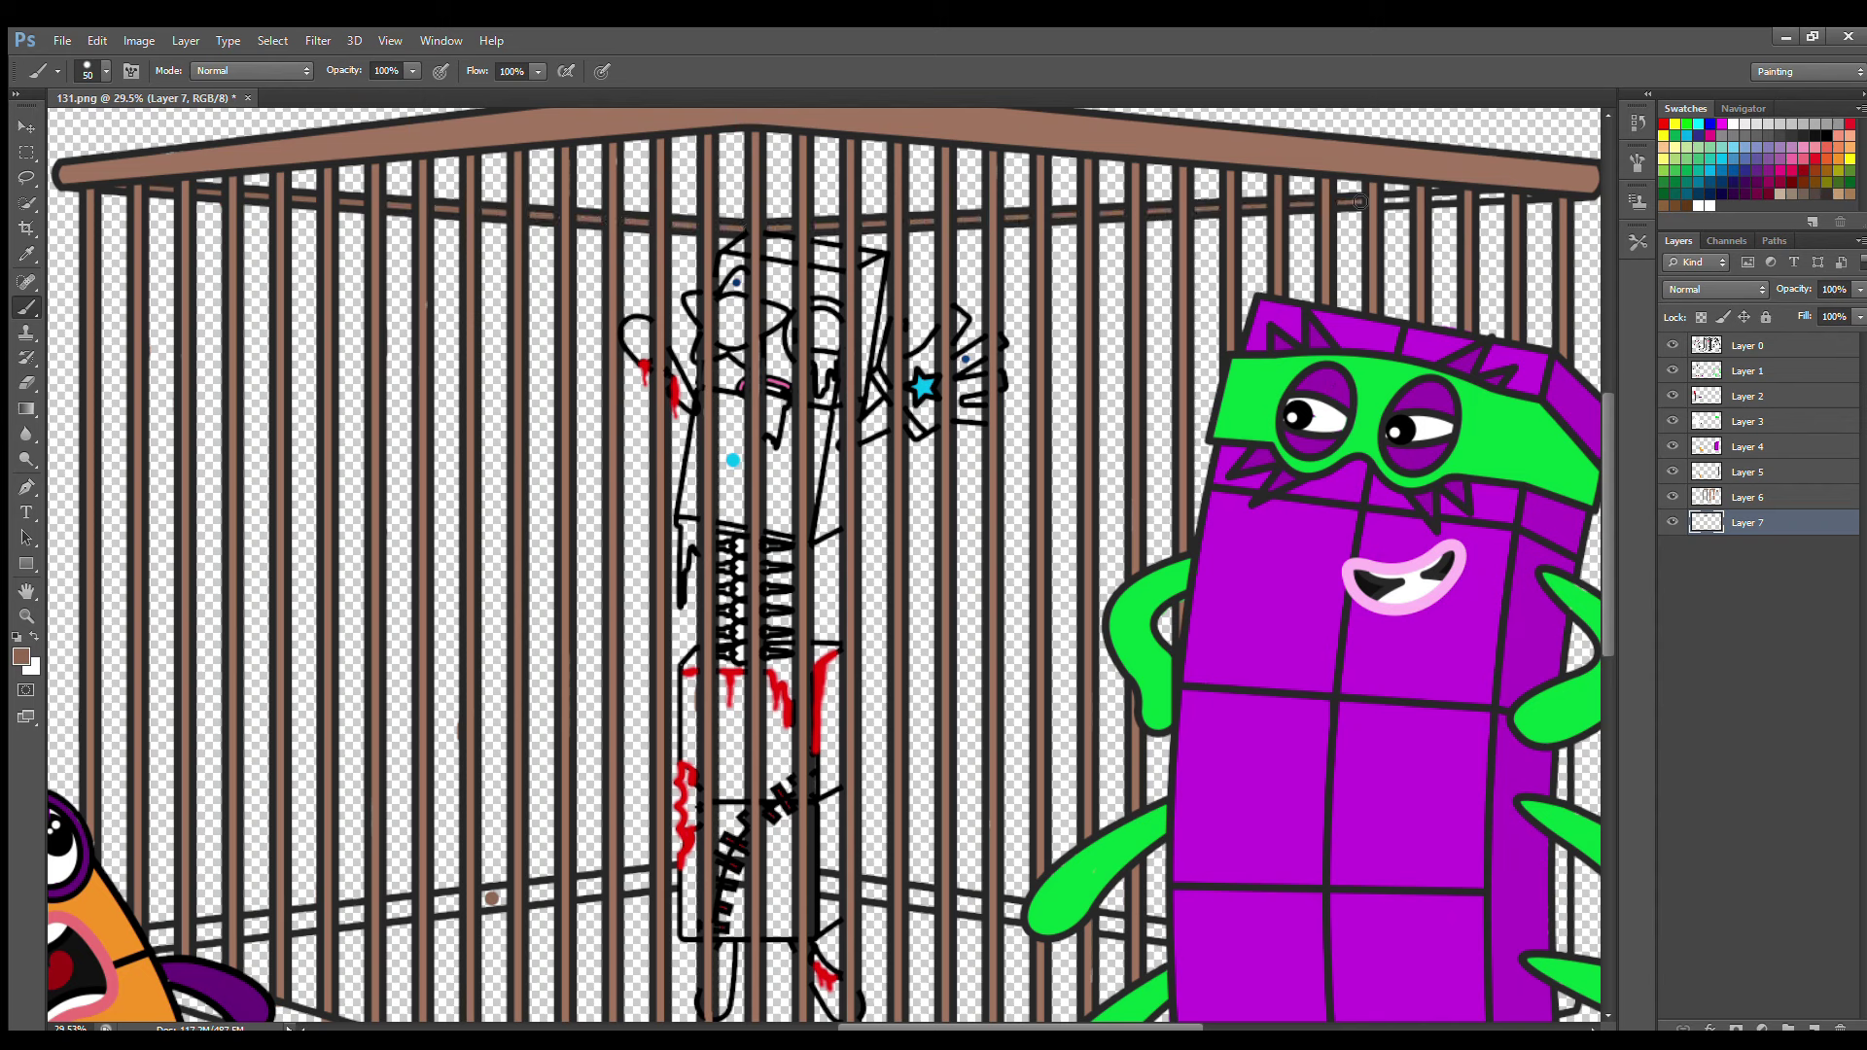
On a new Layer 8, fill the underside of the cage roof behind the bars with dark brown at brush size 100
{"action": "left_click", "coordinate": [1814, 1028]}
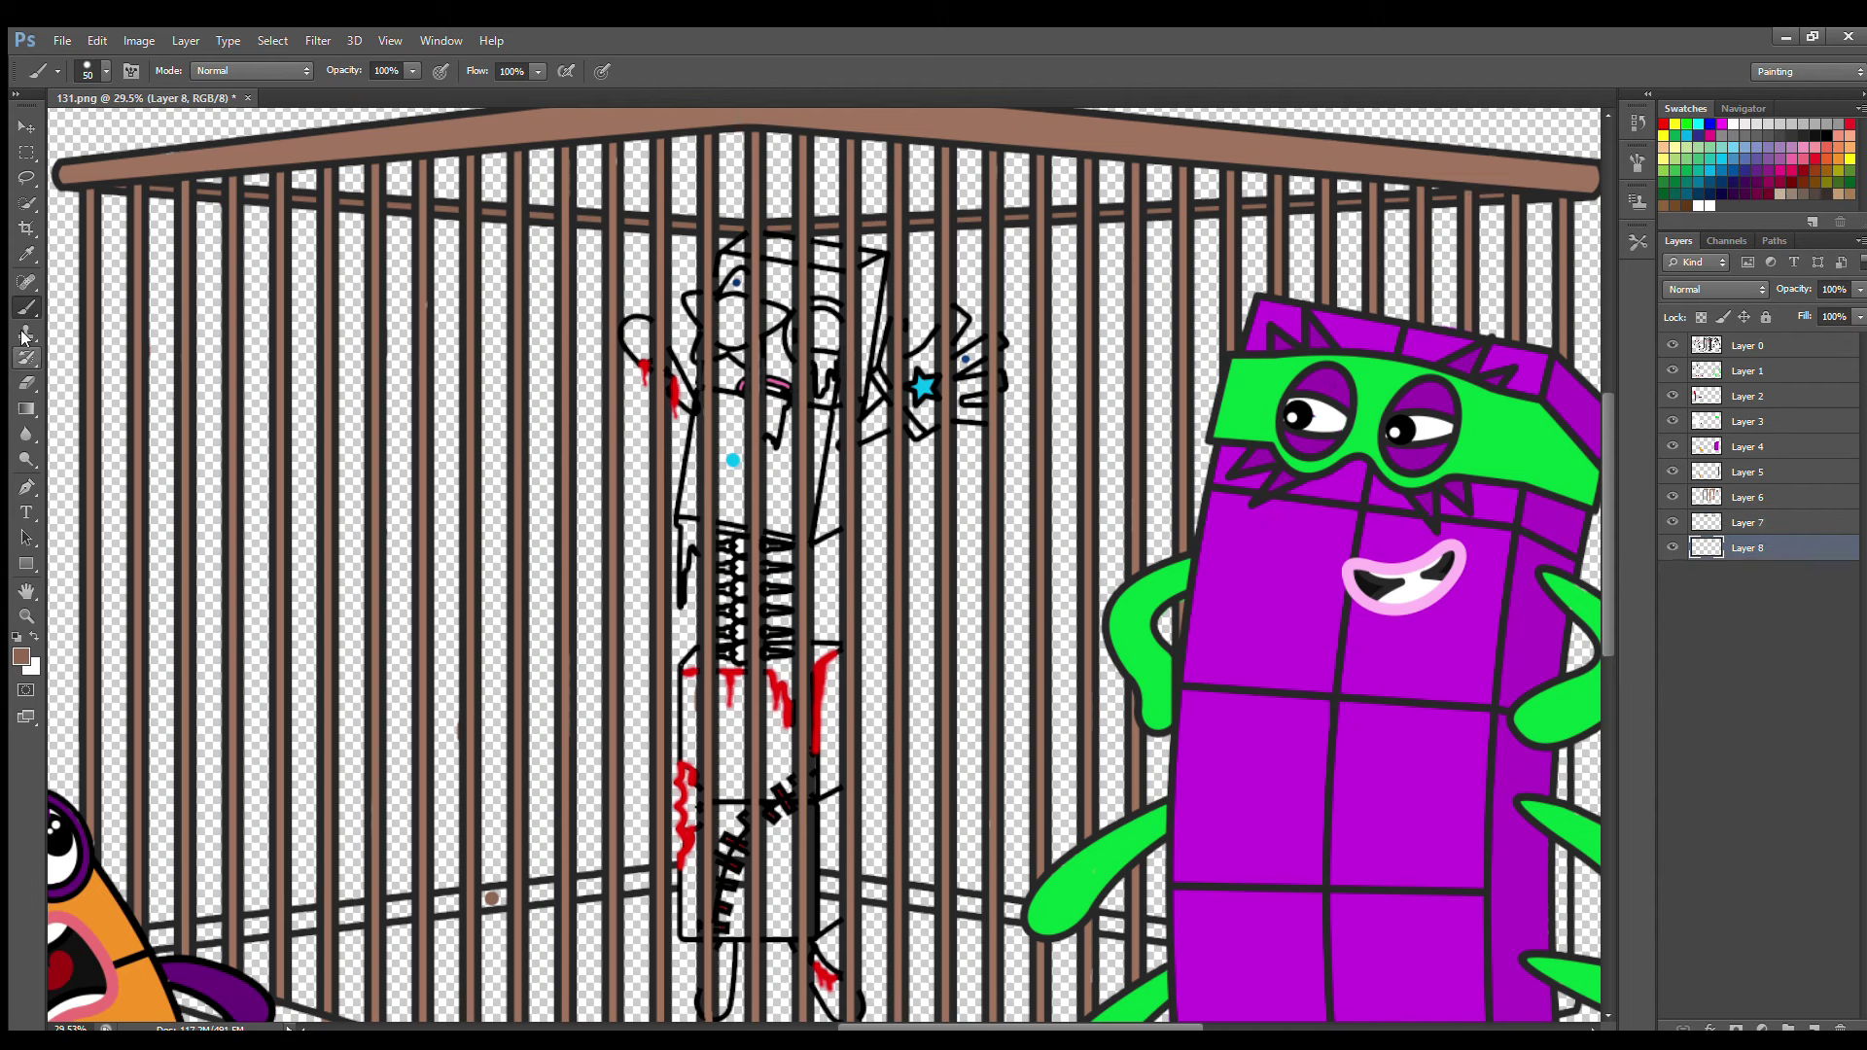
{"action": "left_click", "coordinate": [27, 255]}
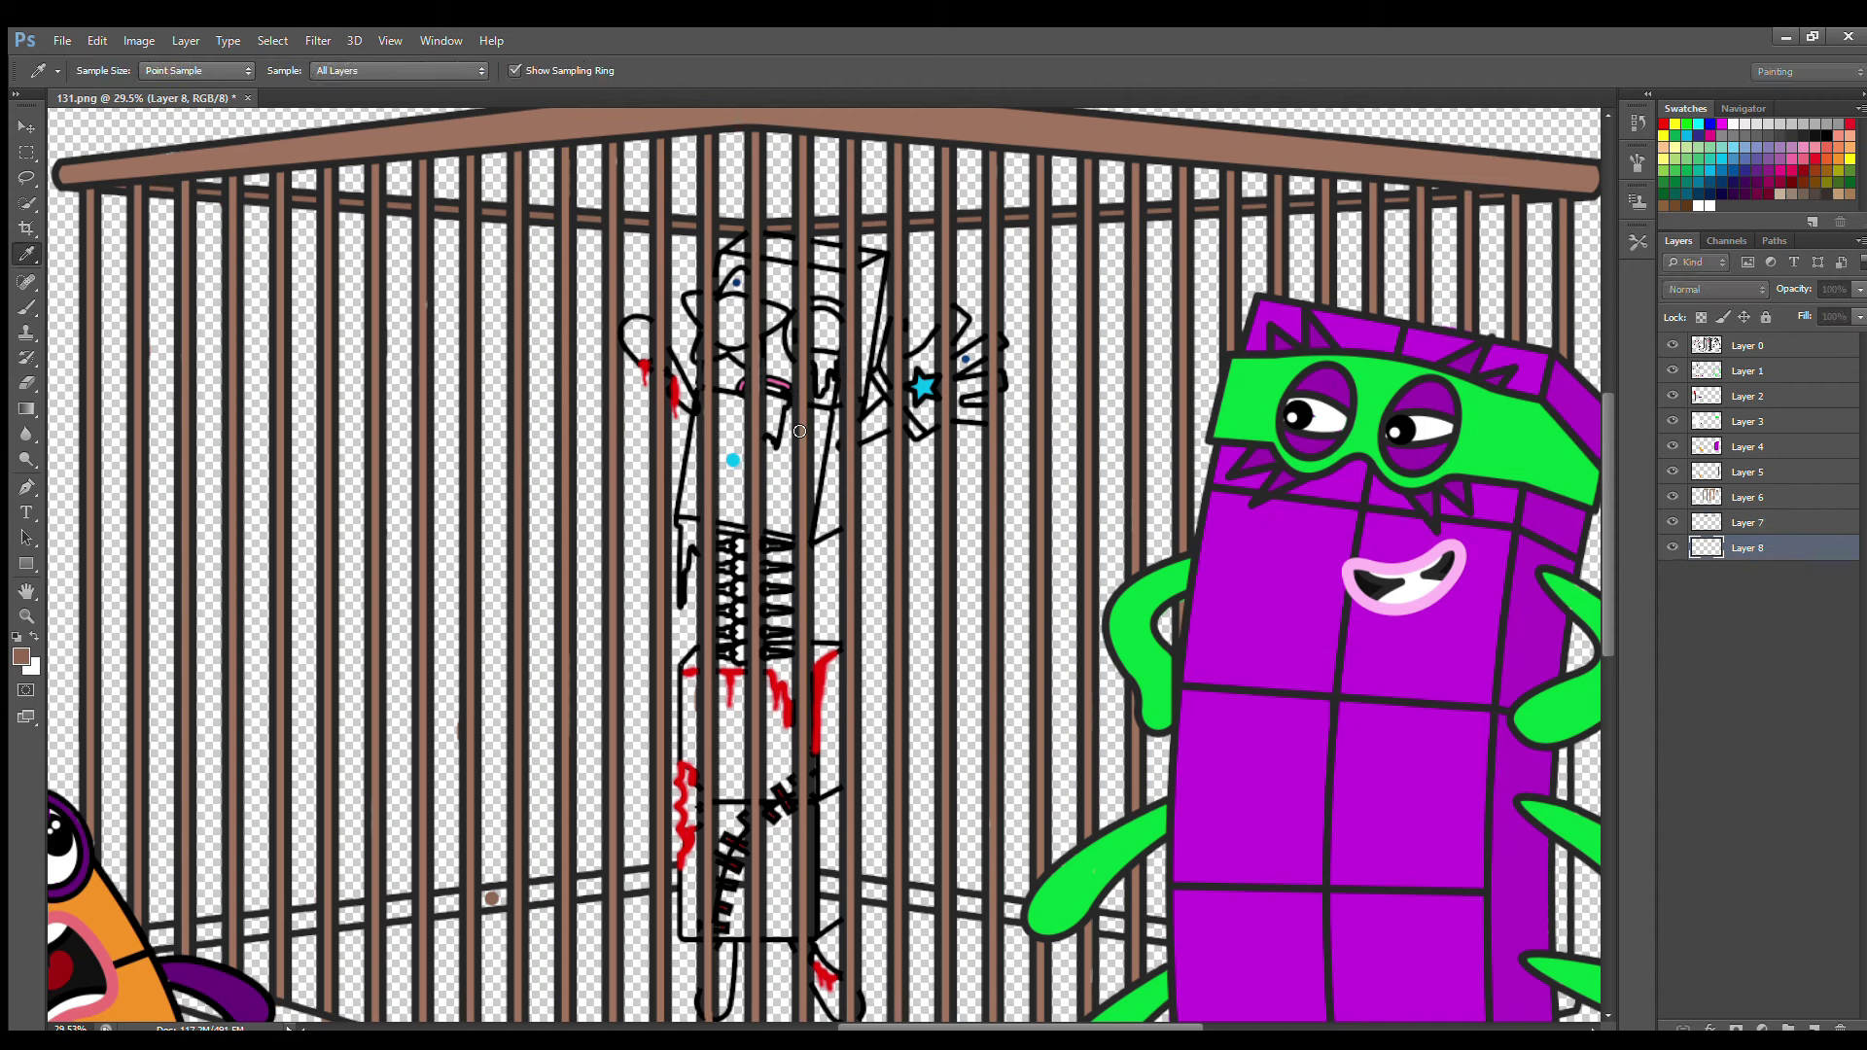
{"action": "key", "text": "b"}
{"action": "key", "text": "bracketright"}
{"action": "key", "text": "bracketright"}
{"action": "key", "text": "bracketright"}
{"action": "left_click_drag", "start_coordinate": [189, 180], "coordinate": [582, 168]}
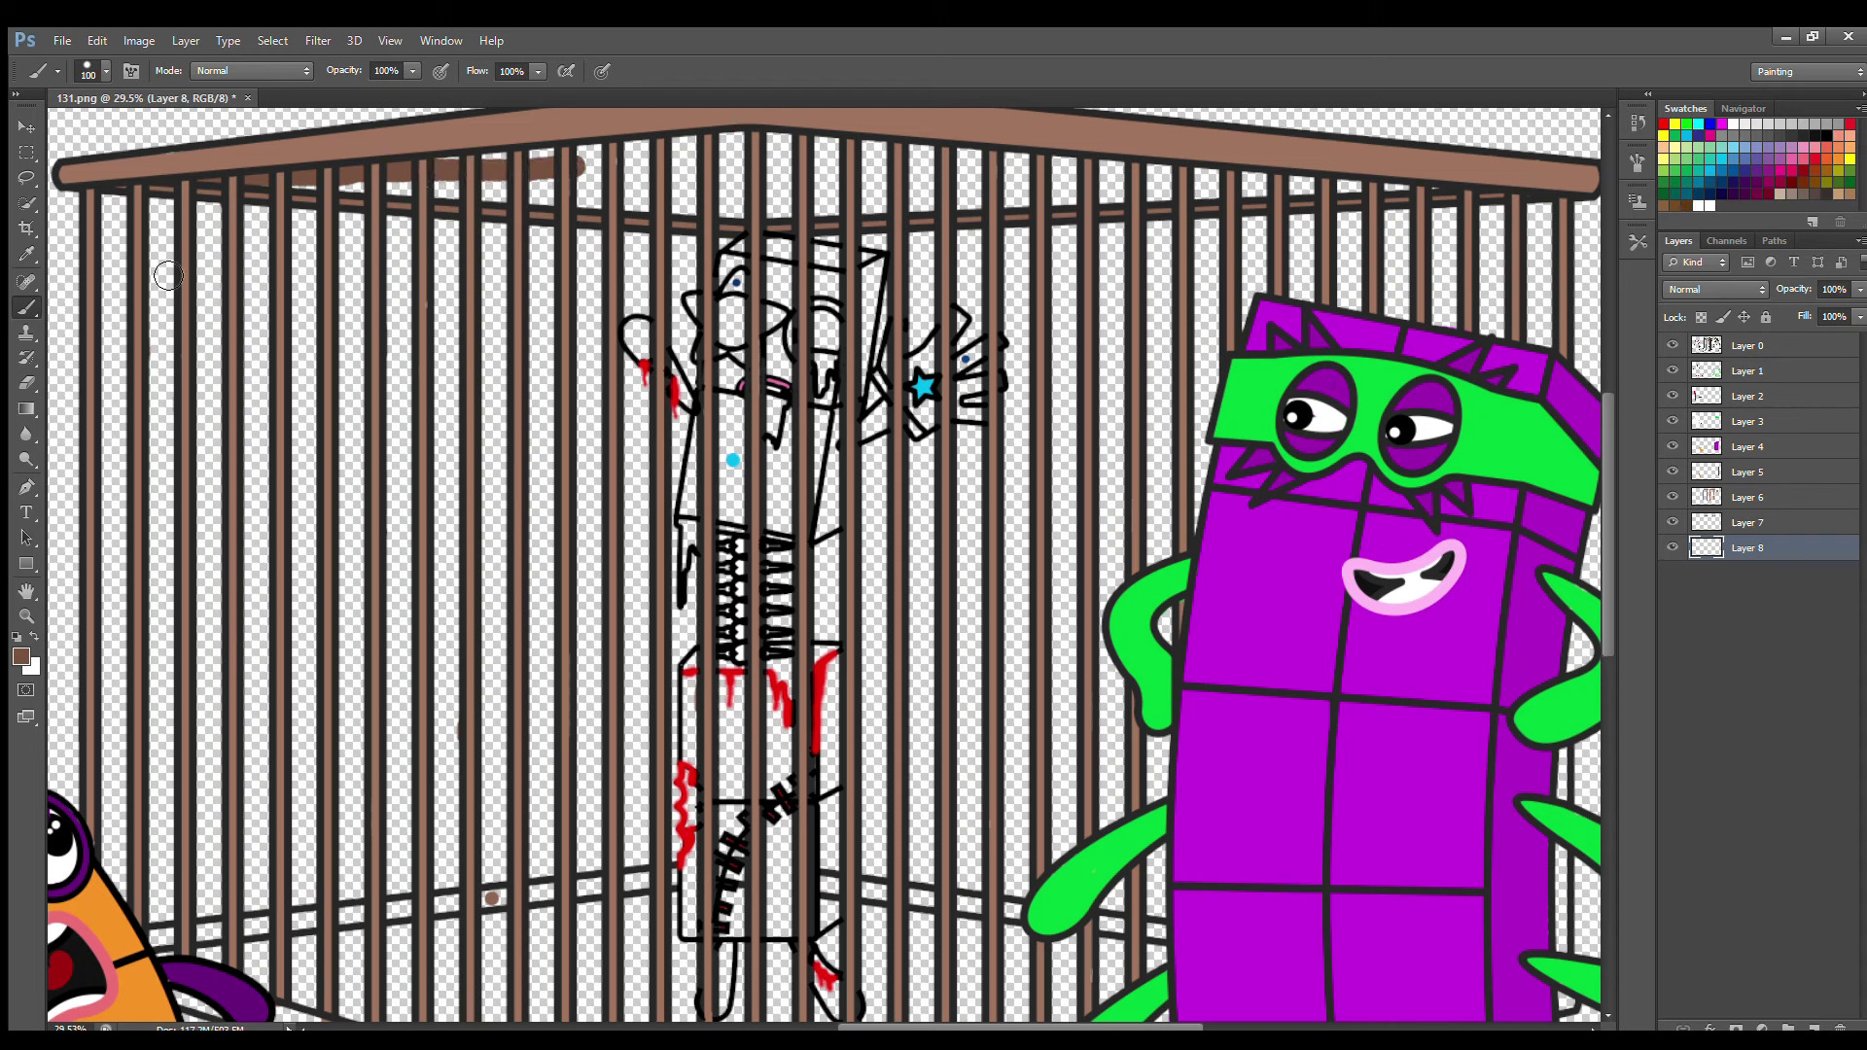
{"action": "mouse_move", "coordinate": [309, 187]}
{"action": "left_mouse_down"}
{"action": "mouse_move", "coordinate": [406, 199]}
{"action": "mouse_move", "coordinate": [573, 163]}
{"action": "mouse_move", "coordinate": [269, 188]}
{"action": "mouse_move", "coordinate": [771, 156]}
{"action": "mouse_move", "coordinate": [493, 195]}
{"action": "mouse_move", "coordinate": [737, 217]}
{"action": "mouse_move", "coordinate": [636, 162]}
{"action": "mouse_move", "coordinate": [768, 198]}
{"action": "mouse_move", "coordinate": [872, 151]}
{"action": "mouse_move", "coordinate": [1398, 192]}
{"action": "mouse_move", "coordinate": [779, 191]}
{"action": "mouse_move", "coordinate": [978, 209]}
{"action": "mouse_move", "coordinate": [832, 197]}
{"action": "left_mouse_up"}
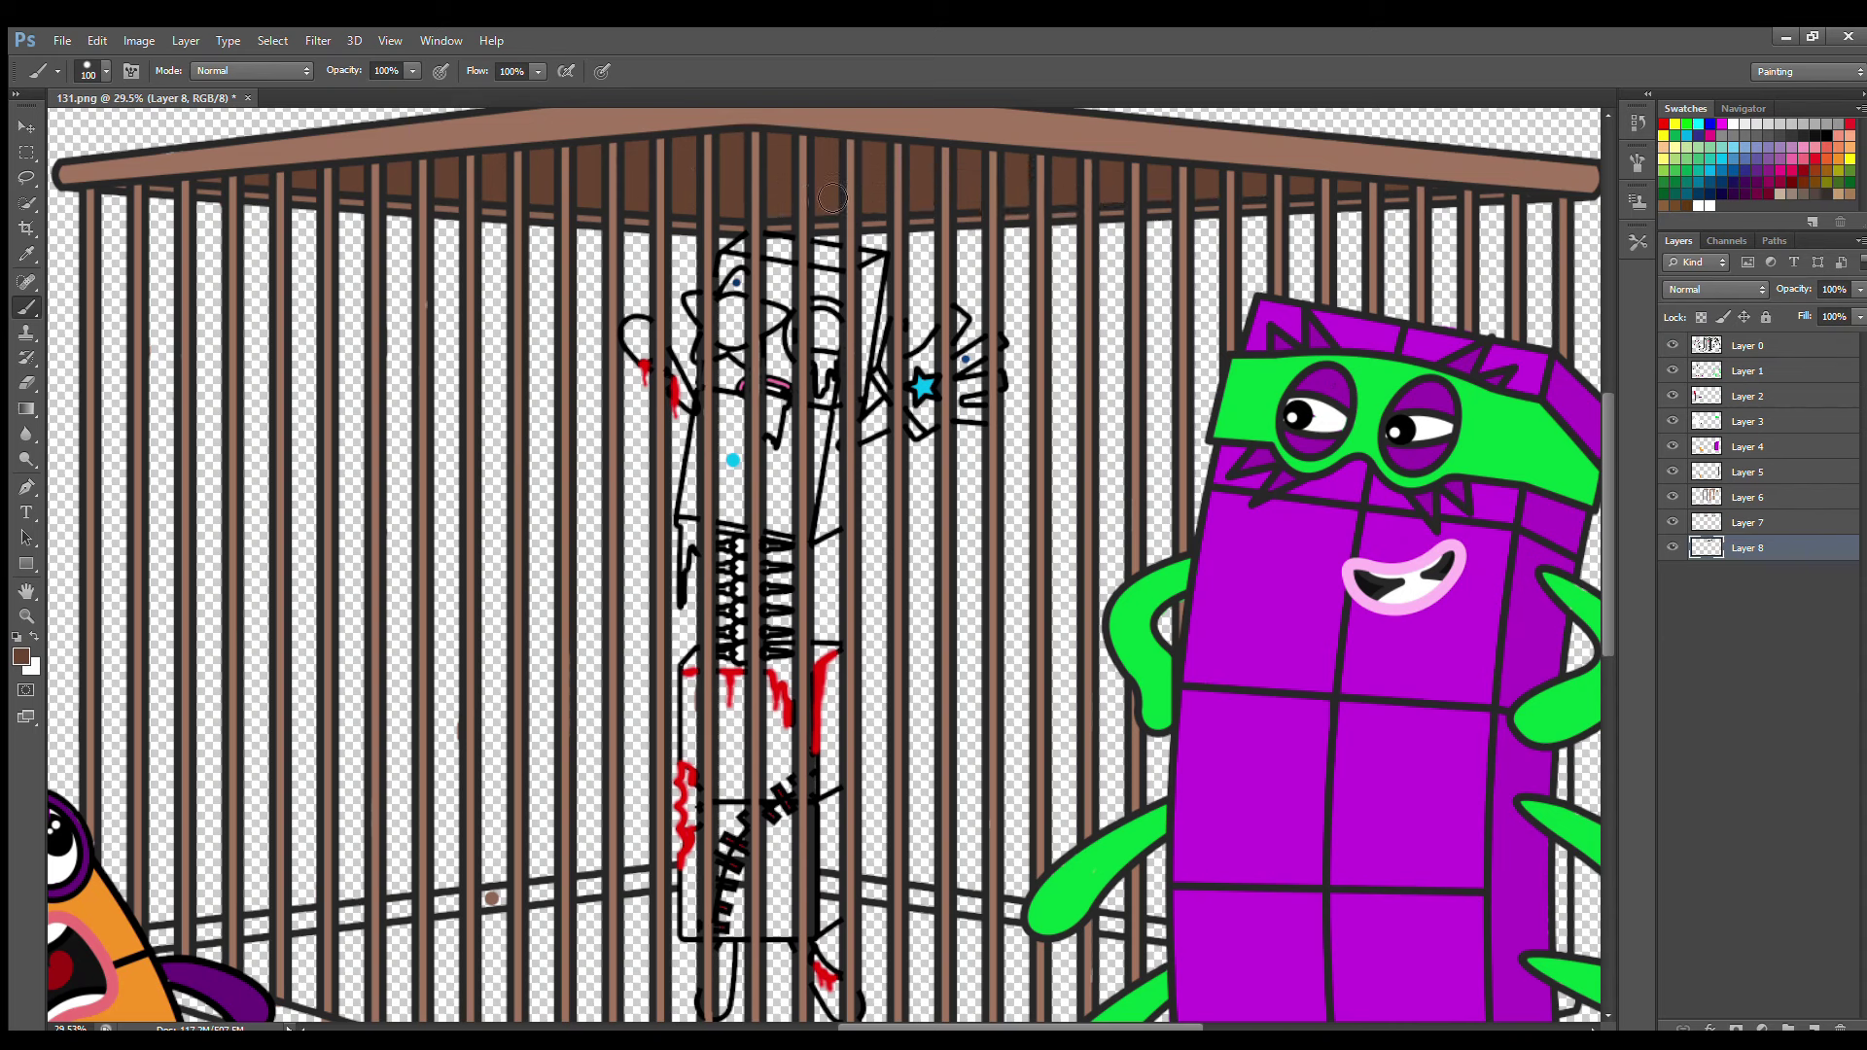
Sample the light brown of the bars and paint the cage's base ledge on Layer 8 with brush size 80
{"action": "left_click", "coordinate": [26, 254]}
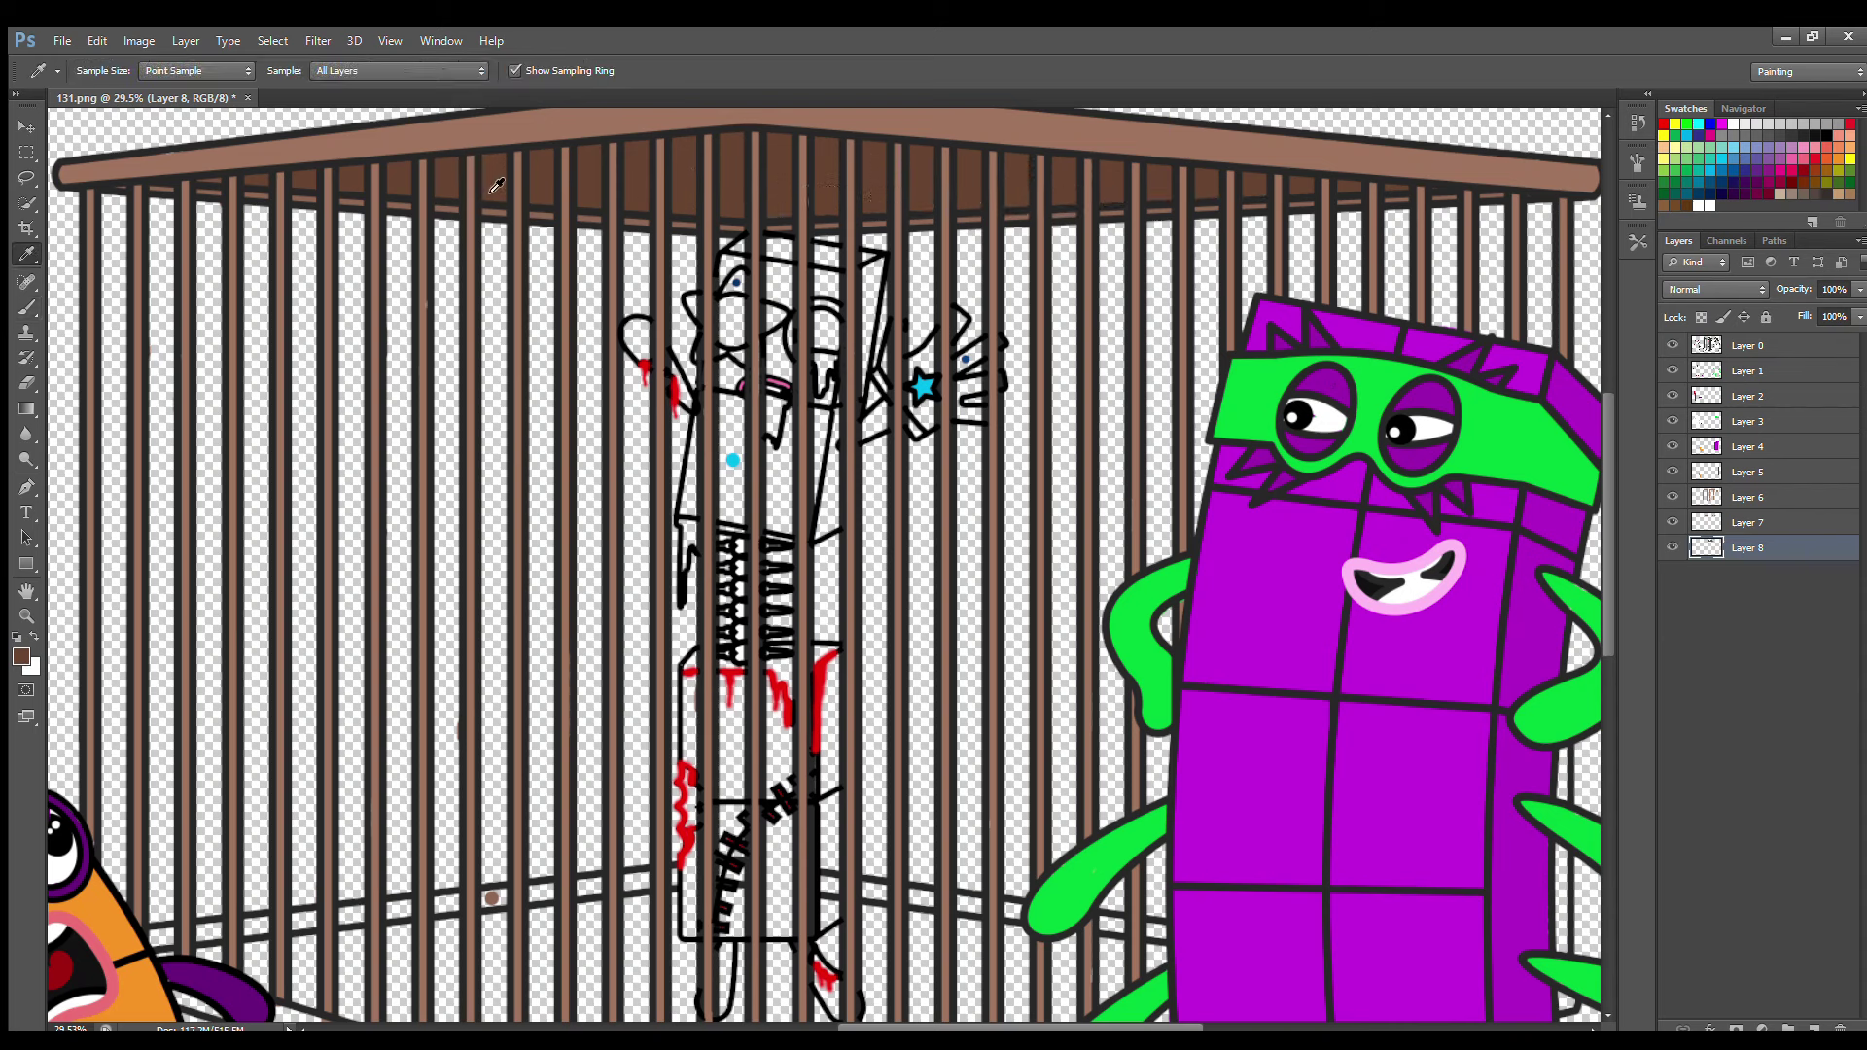
{"action": "left_click", "coordinate": [26, 307]}
{"action": "key", "text": "bracketleft"}
{"action": "key", "text": "bracketleft"}
{"action": "key", "text": "bracketleft"}
{"action": "key", "text": "bracketleft"}
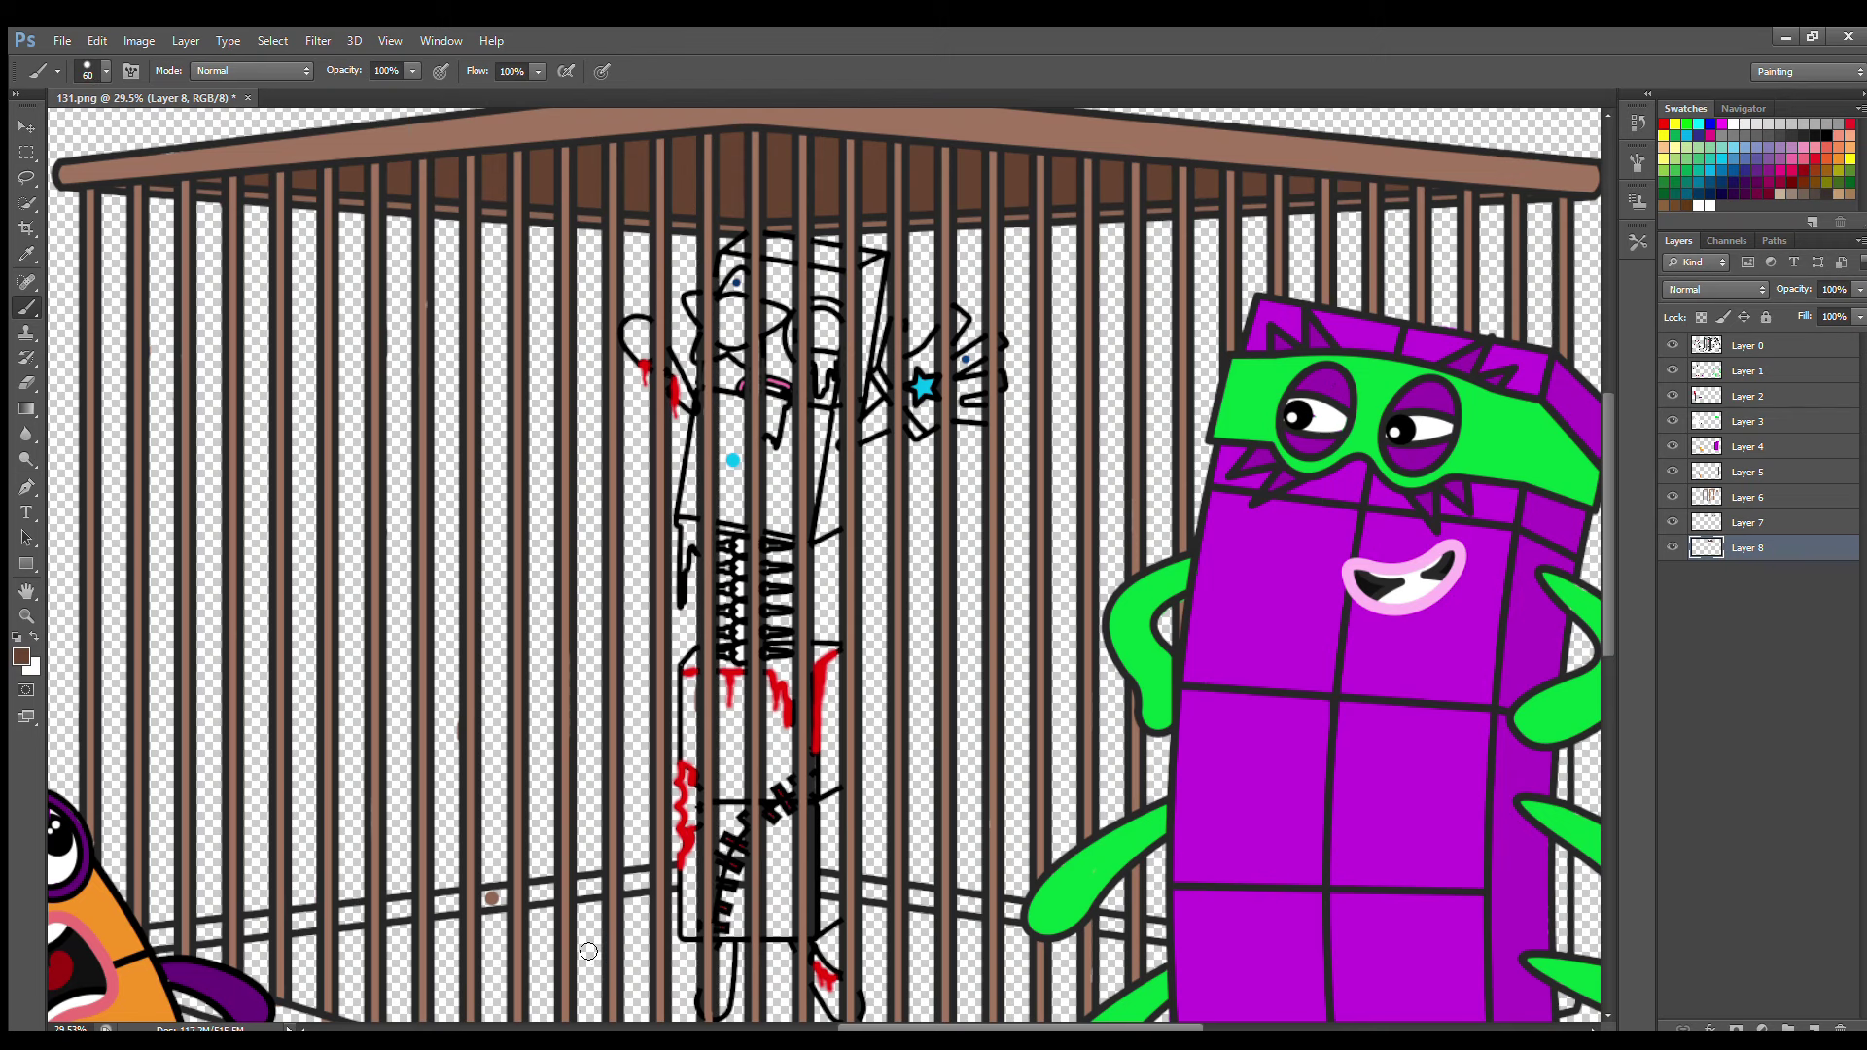
{"action": "left_click_drag", "start_coordinate": [1614, 494], "coordinate": [1611, 544]}
{"action": "left_click", "coordinate": [26, 254]}
{"action": "left_click", "coordinate": [146, 375]}
{"action": "key", "text": "b"}
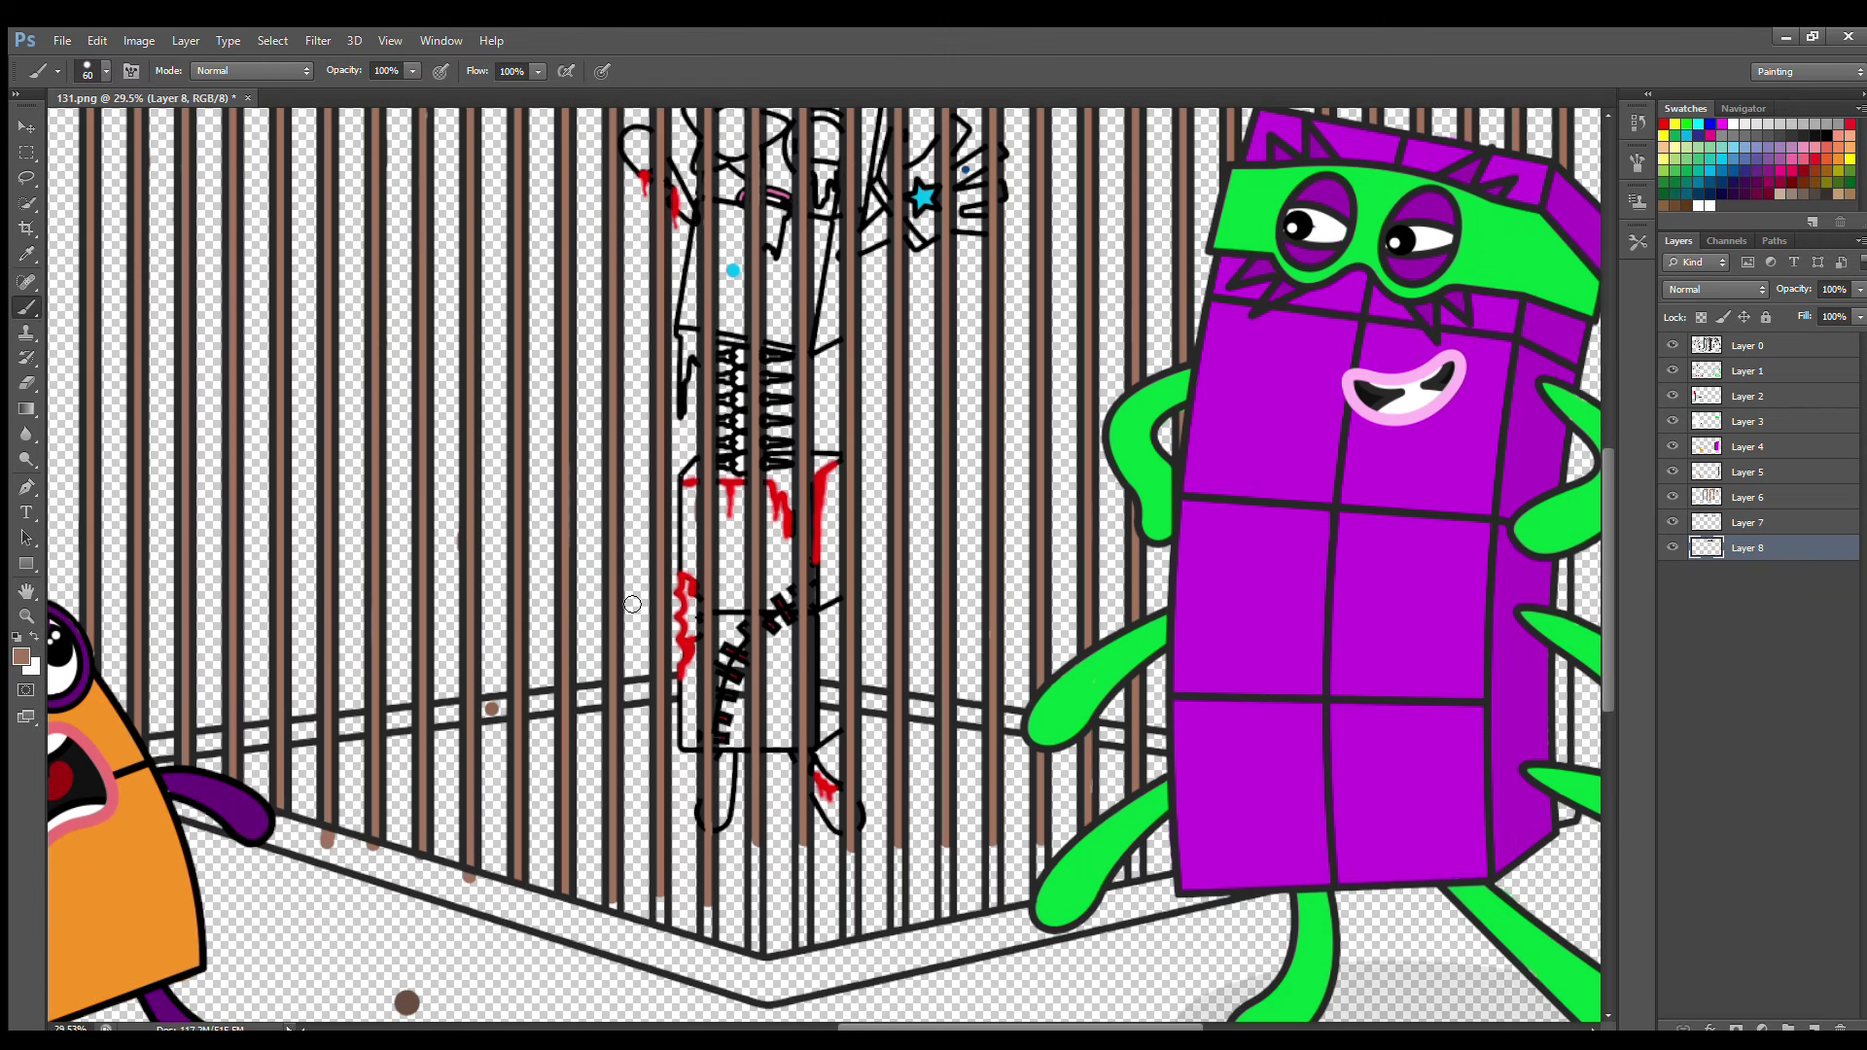
{"action": "key", "text": "bracketright"}
{"action": "key", "text": "bracketright"}
{"action": "mouse_move", "coordinate": [186, 804]}
{"action": "left_mouse_down"}
{"action": "mouse_move", "coordinate": [763, 961]}
{"action": "mouse_move", "coordinate": [701, 955]}
{"action": "mouse_move", "coordinate": [1095, 916]}
{"action": "mouse_move", "coordinate": [1173, 882]}
{"action": "left_mouse_up"}
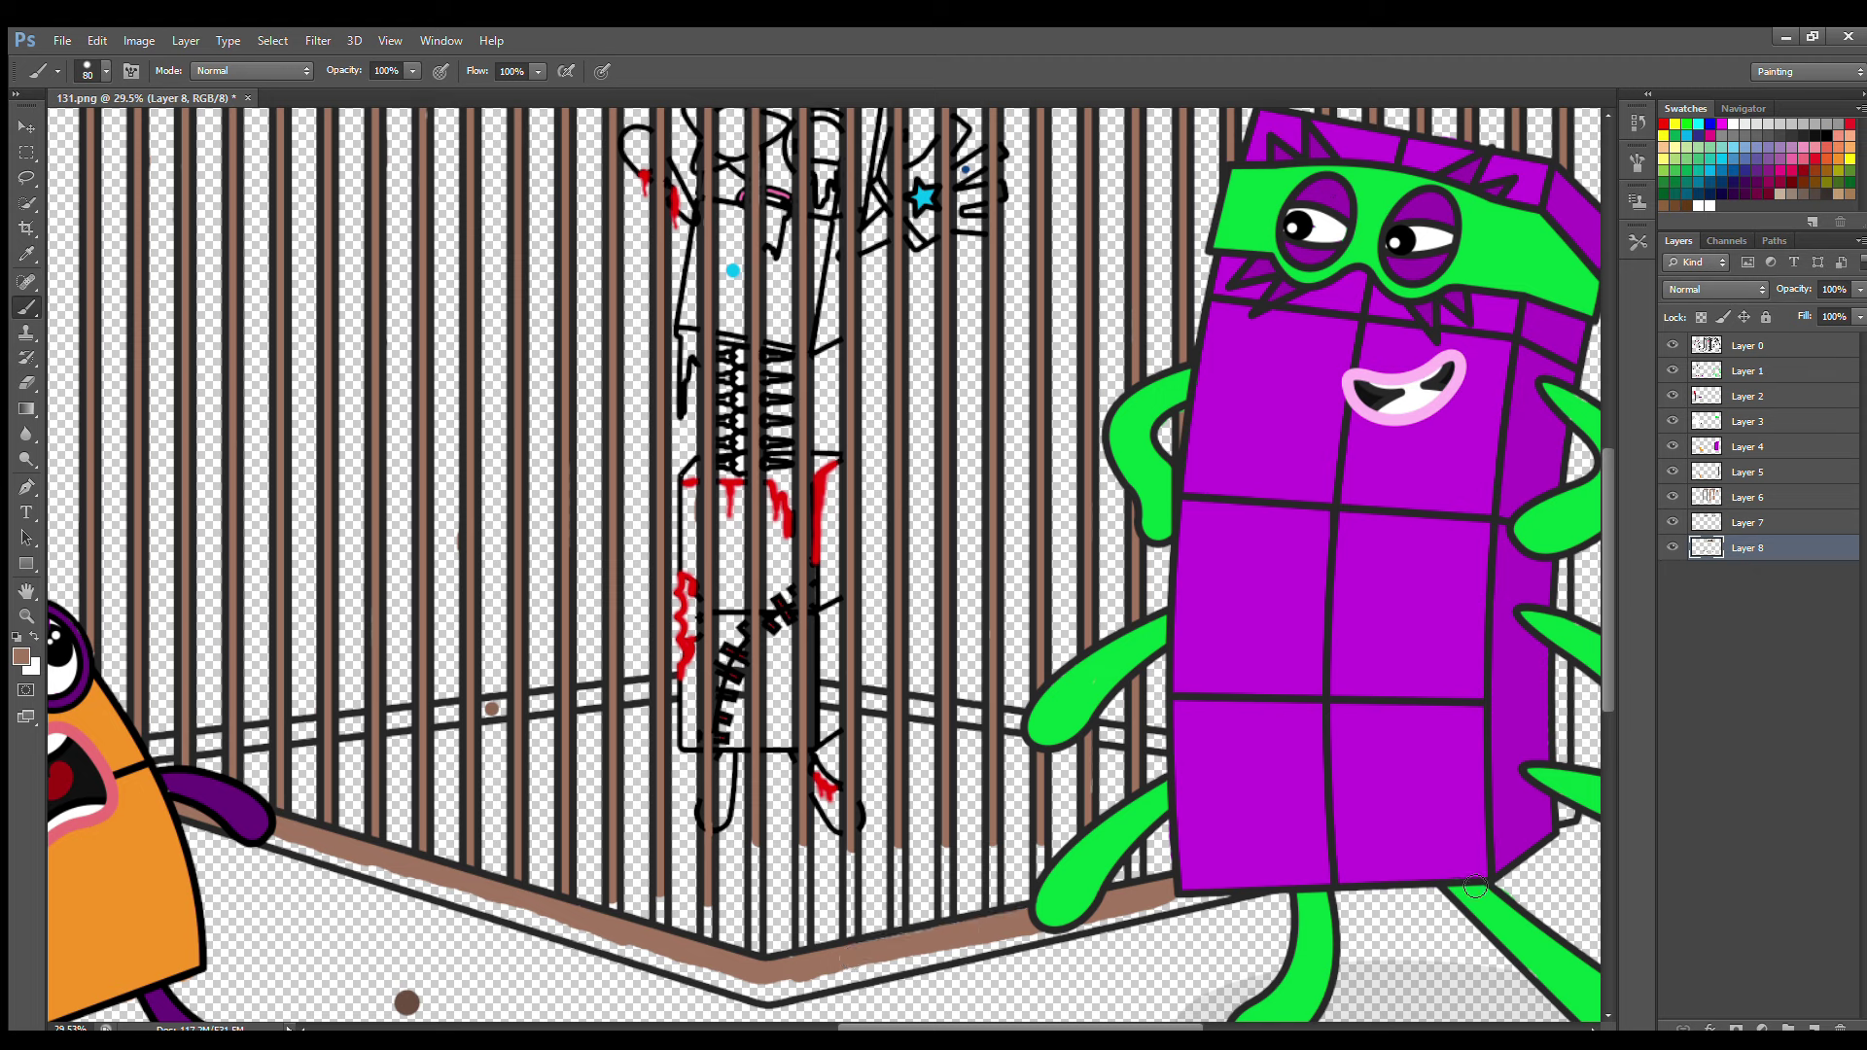
{"action": "left_click_drag", "start_coordinate": [1568, 576], "coordinate": [1570, 822]}
{"action": "mouse_move", "coordinate": [1231, 897]}
{"action": "left_mouse_down"}
{"action": "mouse_move", "coordinate": [784, 983]}
{"action": "mouse_move", "coordinate": [277, 844]}
{"action": "left_mouse_up"}
Fill the unpainted lower ends of the bars near the cage's front corner with light brown, using a smaller brush
{"action": "left_click_drag", "start_coordinate": [753, 847], "coordinate": [755, 948]}
{"action": "key", "text": "bracketleft"}
{"action": "left_click_drag", "start_coordinate": [706, 894], "coordinate": [706, 939]}
{"action": "left_click_drag", "start_coordinate": [665, 894], "coordinate": [659, 926]}
{"action": "mouse_move", "coordinate": [848, 847]}
{"action": "left_mouse_down"}
{"action": "mouse_move", "coordinate": [778, 876]}
{"action": "mouse_move", "coordinate": [805, 861]}
{"action": "mouse_move", "coordinate": [802, 944]}
{"action": "mouse_move", "coordinate": [900, 844]}
{"action": "mouse_move", "coordinate": [897, 929]}
{"action": "left_mouse_up"}
{"action": "mouse_move", "coordinate": [946, 842]}
{"action": "left_mouse_down"}
{"action": "mouse_move", "coordinate": [959, 914]}
{"action": "mouse_move", "coordinate": [994, 909]}
{"action": "left_mouse_up"}
{"action": "left_click_drag", "start_coordinate": [1040, 834], "coordinate": [1039, 880]}
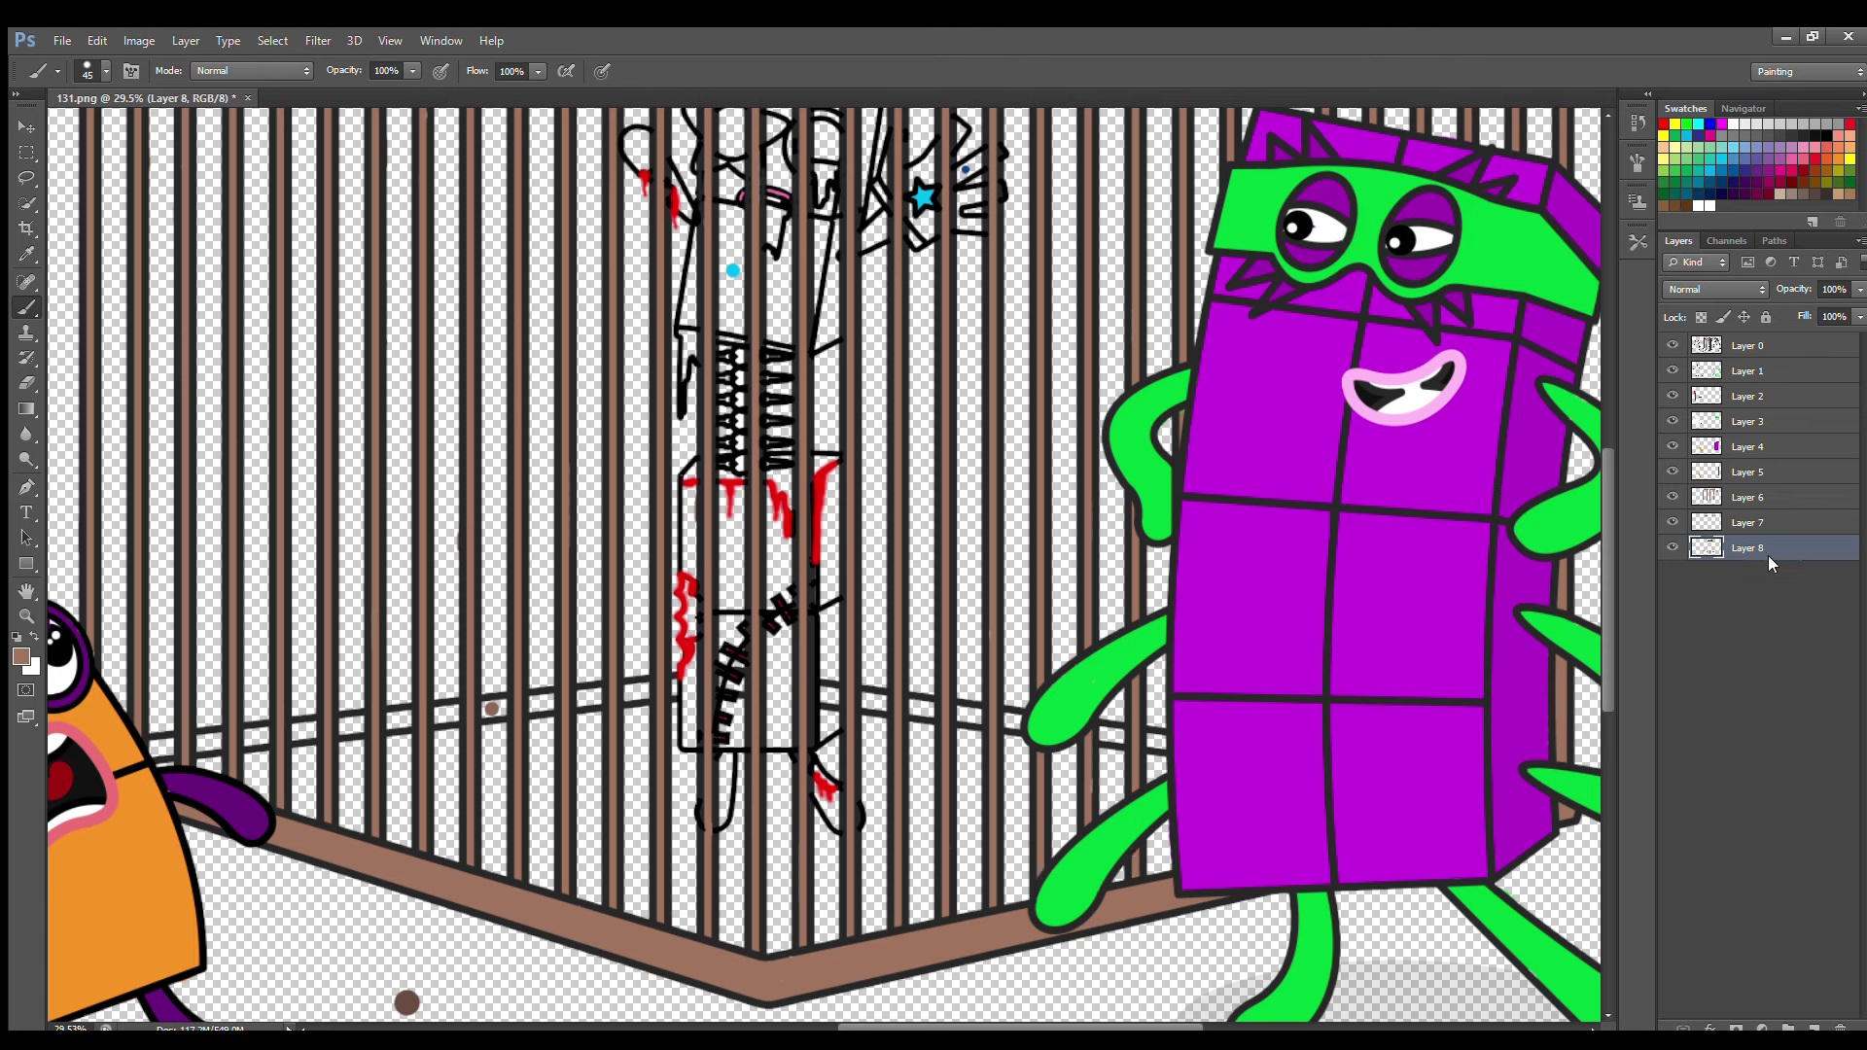
Paint the lower back rails brown on Layer 7 and erase their outlines beside the caged character's lower body on Layer 0
{"action": "left_click", "coordinate": [1750, 523]}
{"action": "key", "text": "s"}
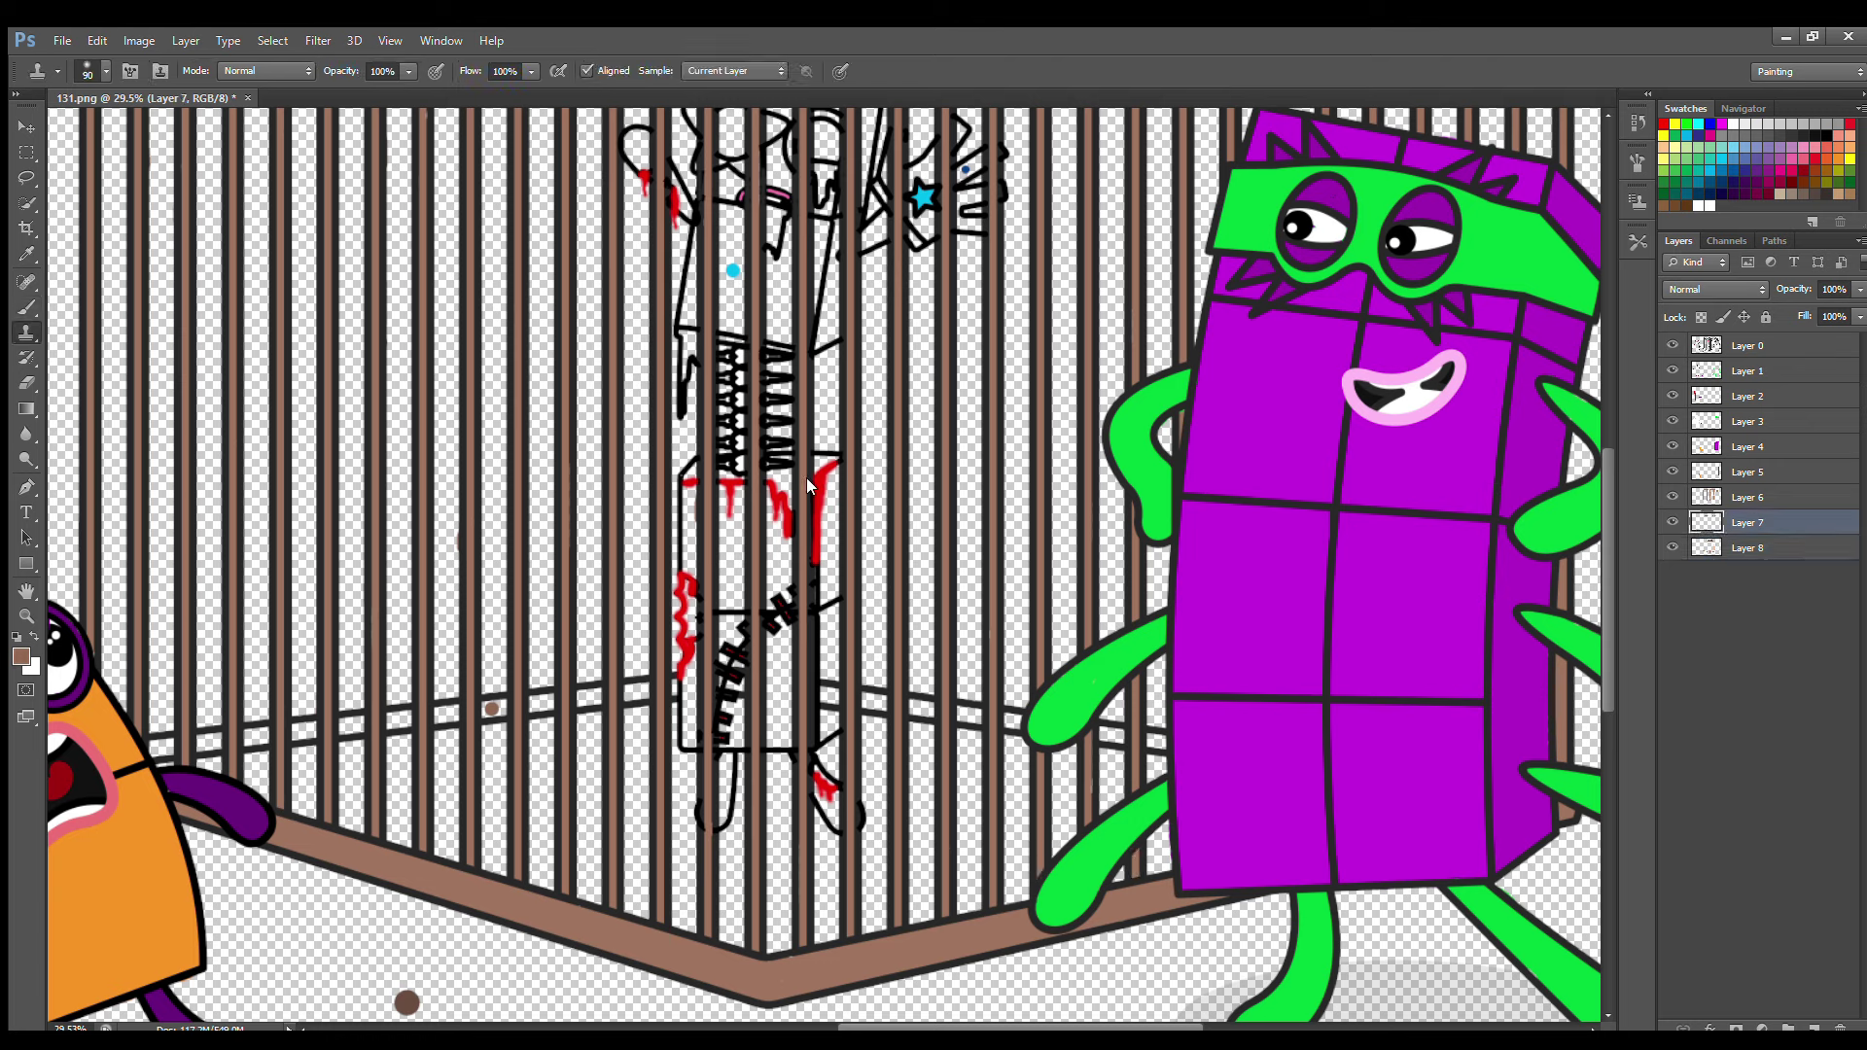
{"action": "left_click", "coordinate": [21, 316]}
{"action": "left_click_drag", "start_coordinate": [148, 747], "coordinate": [671, 693]}
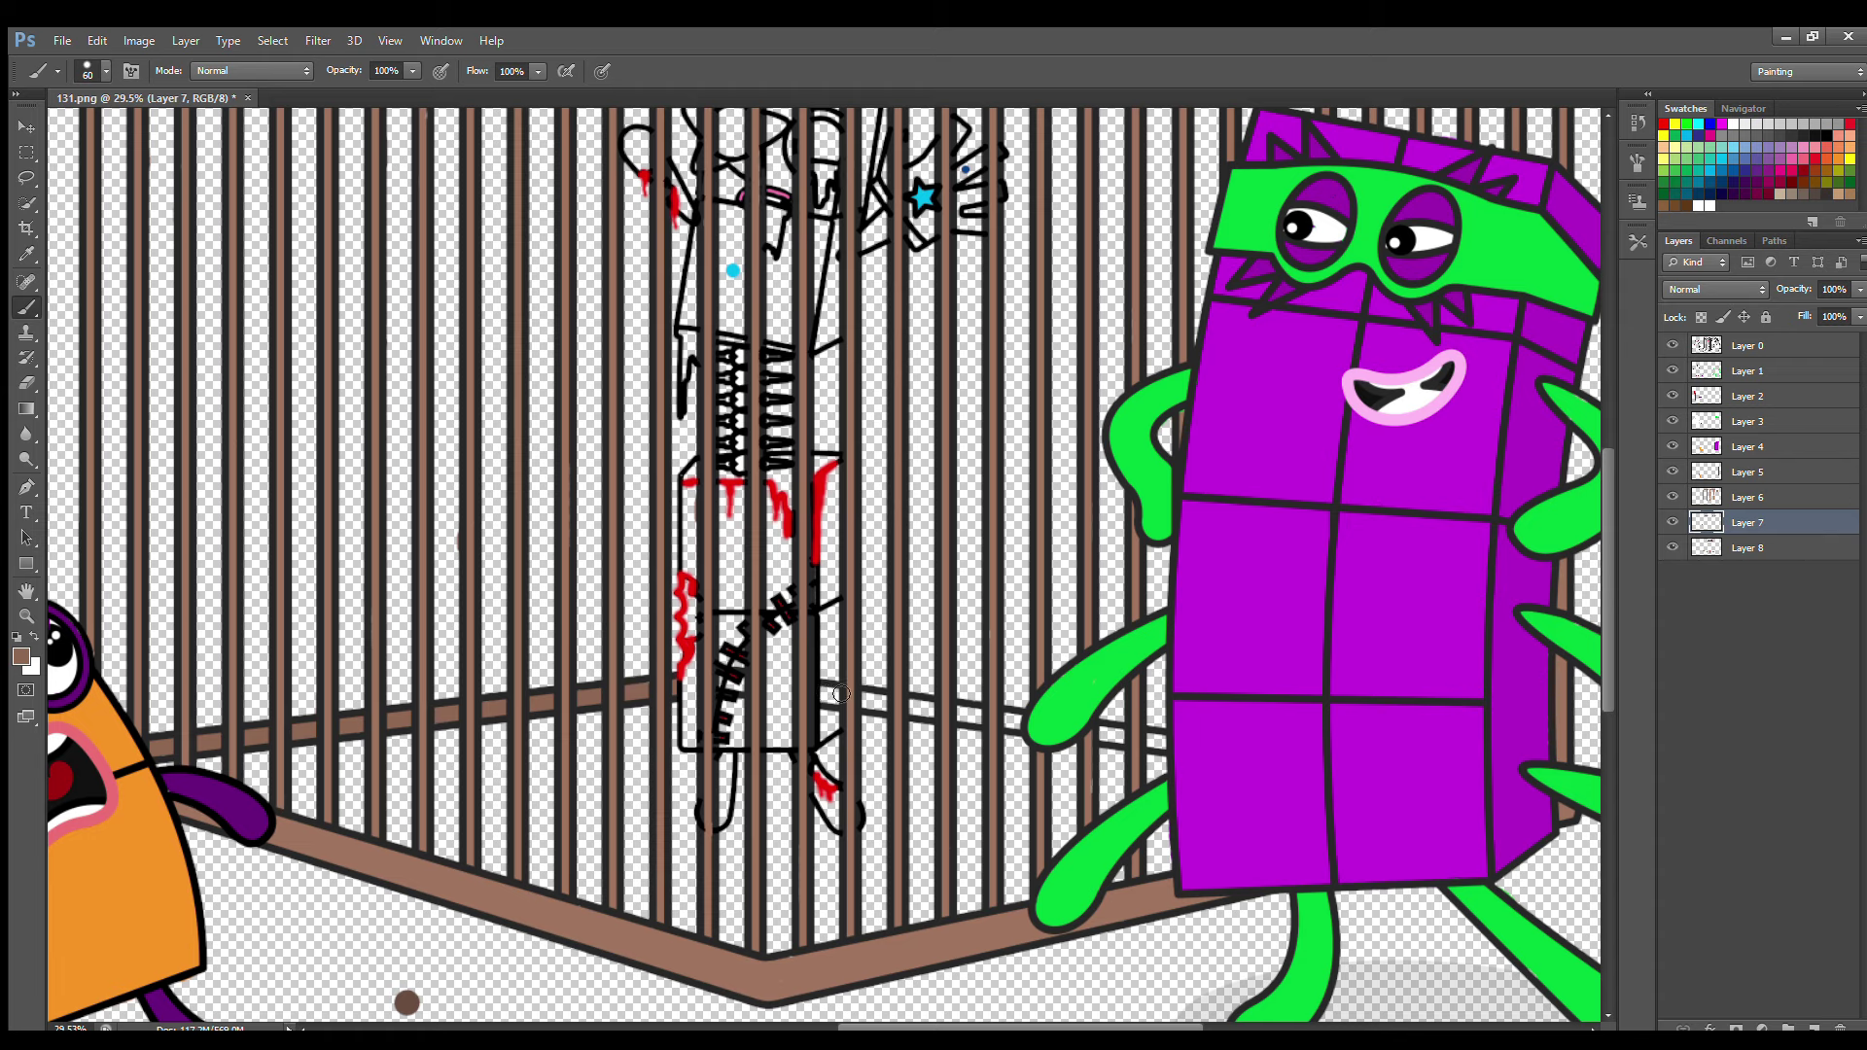
{"action": "left_click_drag", "start_coordinate": [841, 693], "coordinate": [883, 704]}
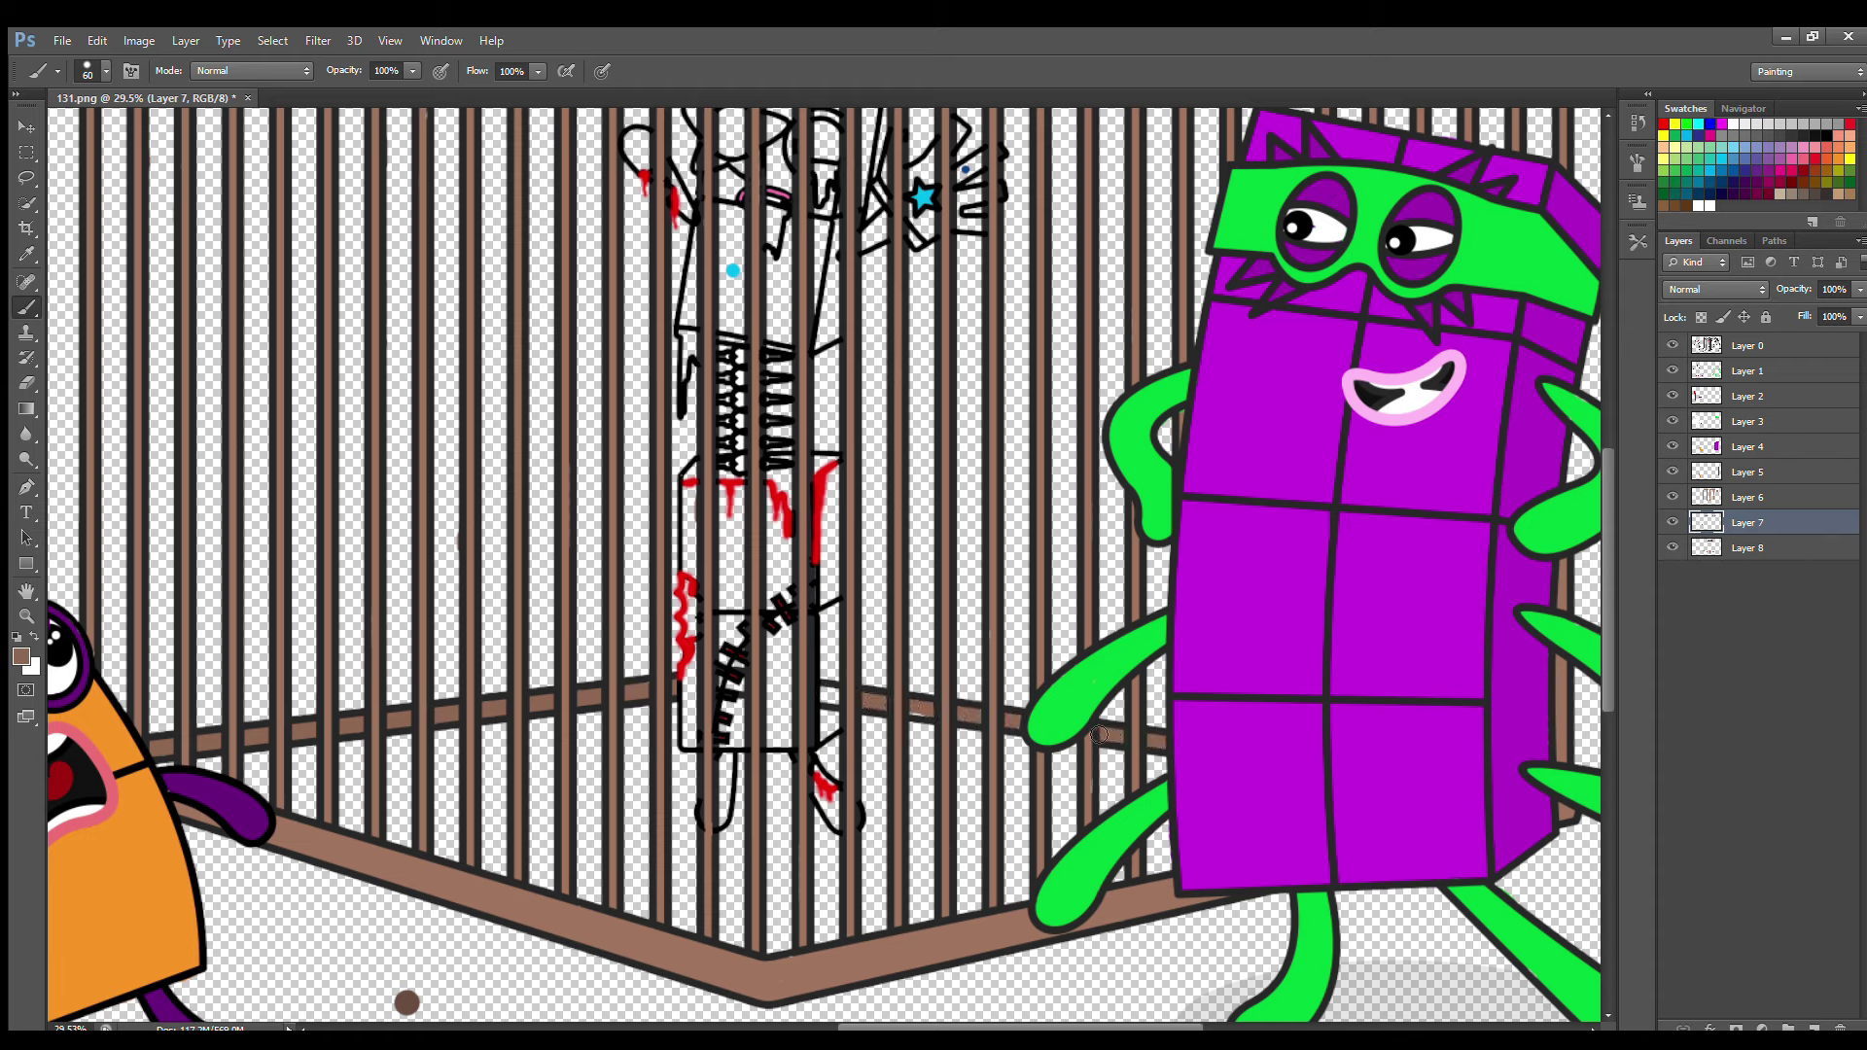
{"action": "left_click", "coordinate": [1747, 346]}
{"action": "key", "text": "e"}
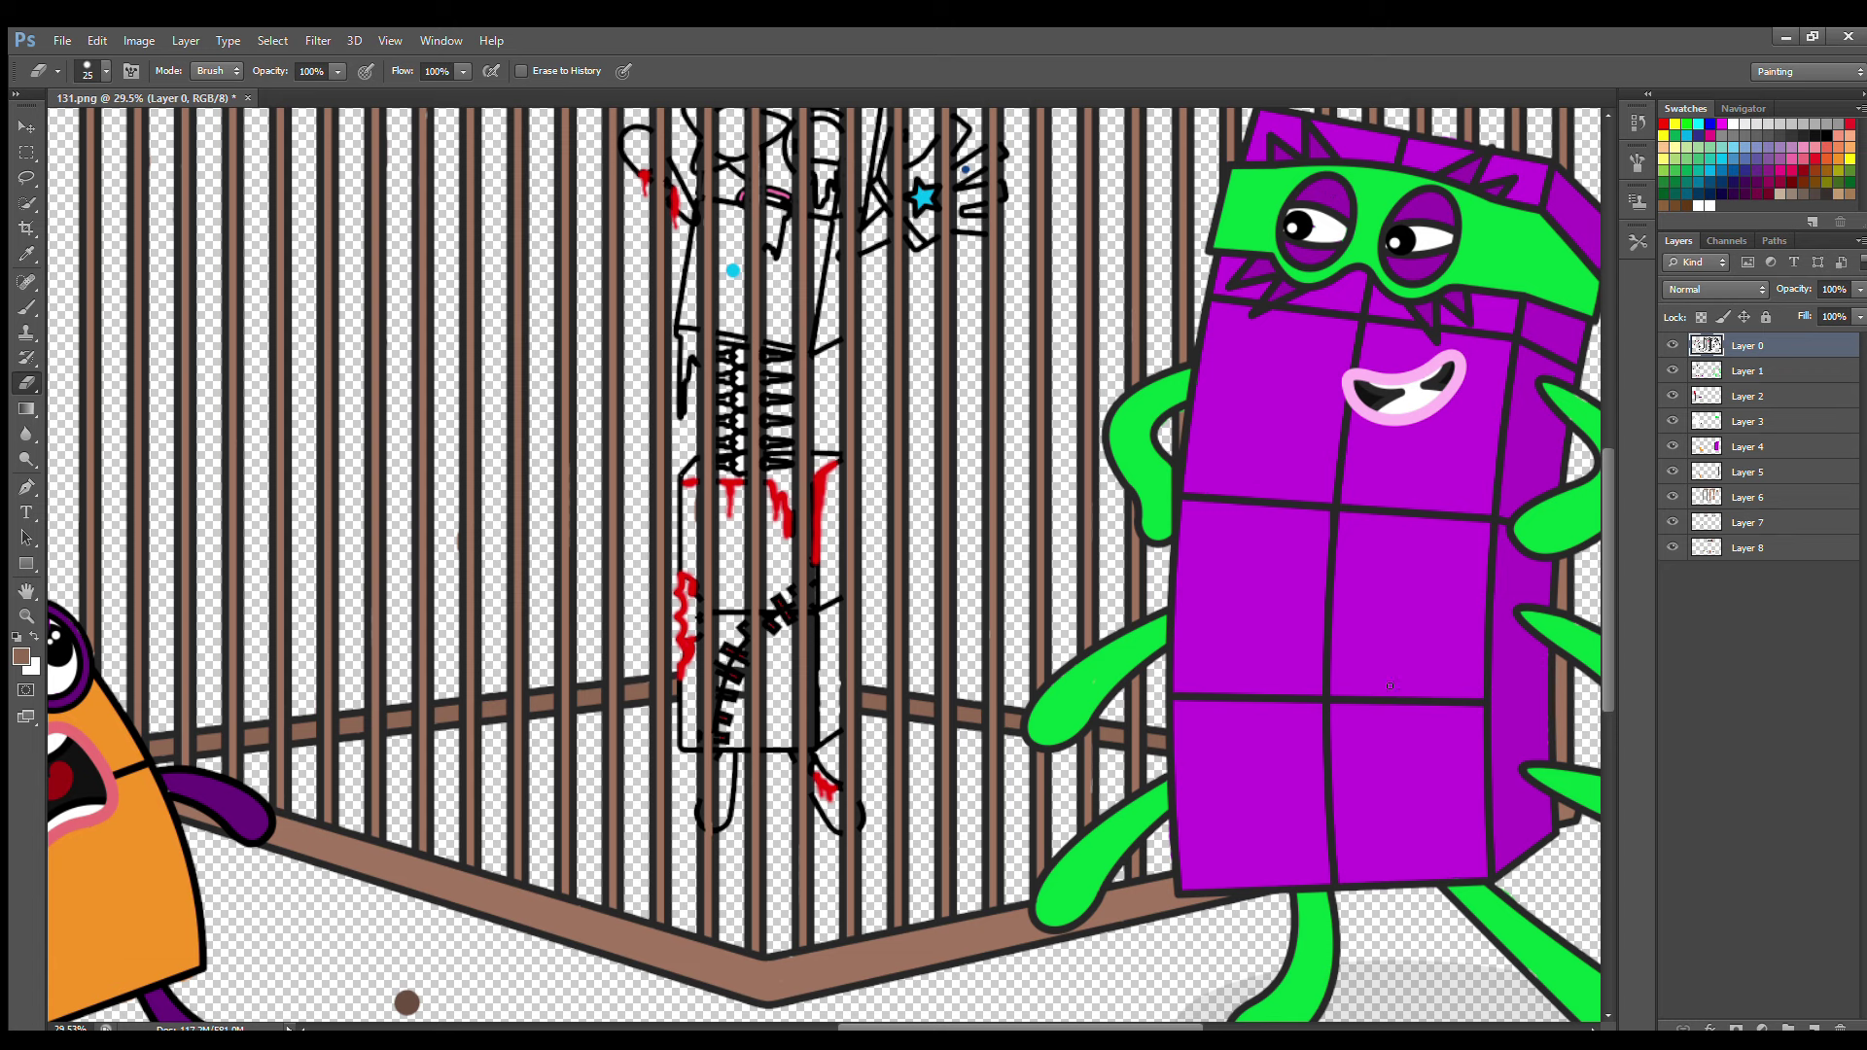
On a new Layer 9, paint both of the caged character's eyes white
{"action": "scroll", "coordinate": [1070, 508], "scroll_direction": "up", "scroll_amount": 2}
{"action": "scroll", "coordinate": [1070, 508], "scroll_direction": "up", "scroll_amount": 1}
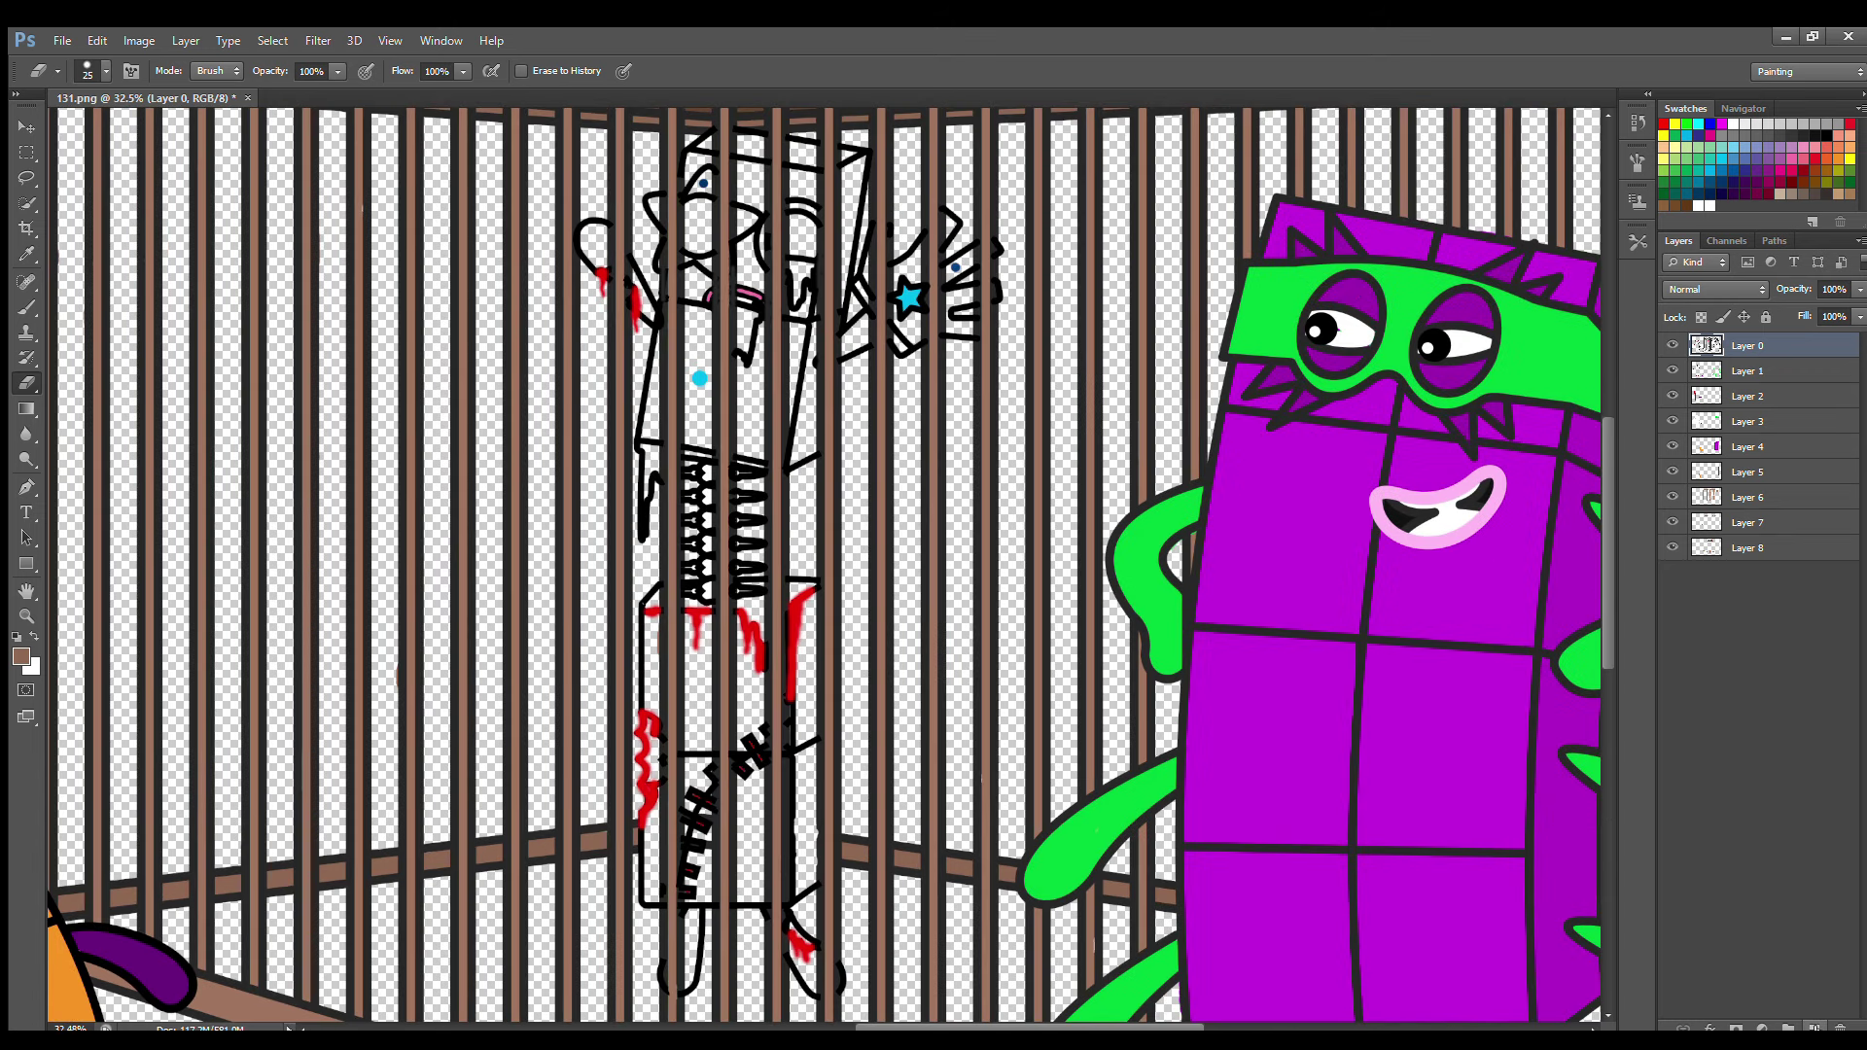
{"action": "key", "text": "ctrl+shift+alt+n"}
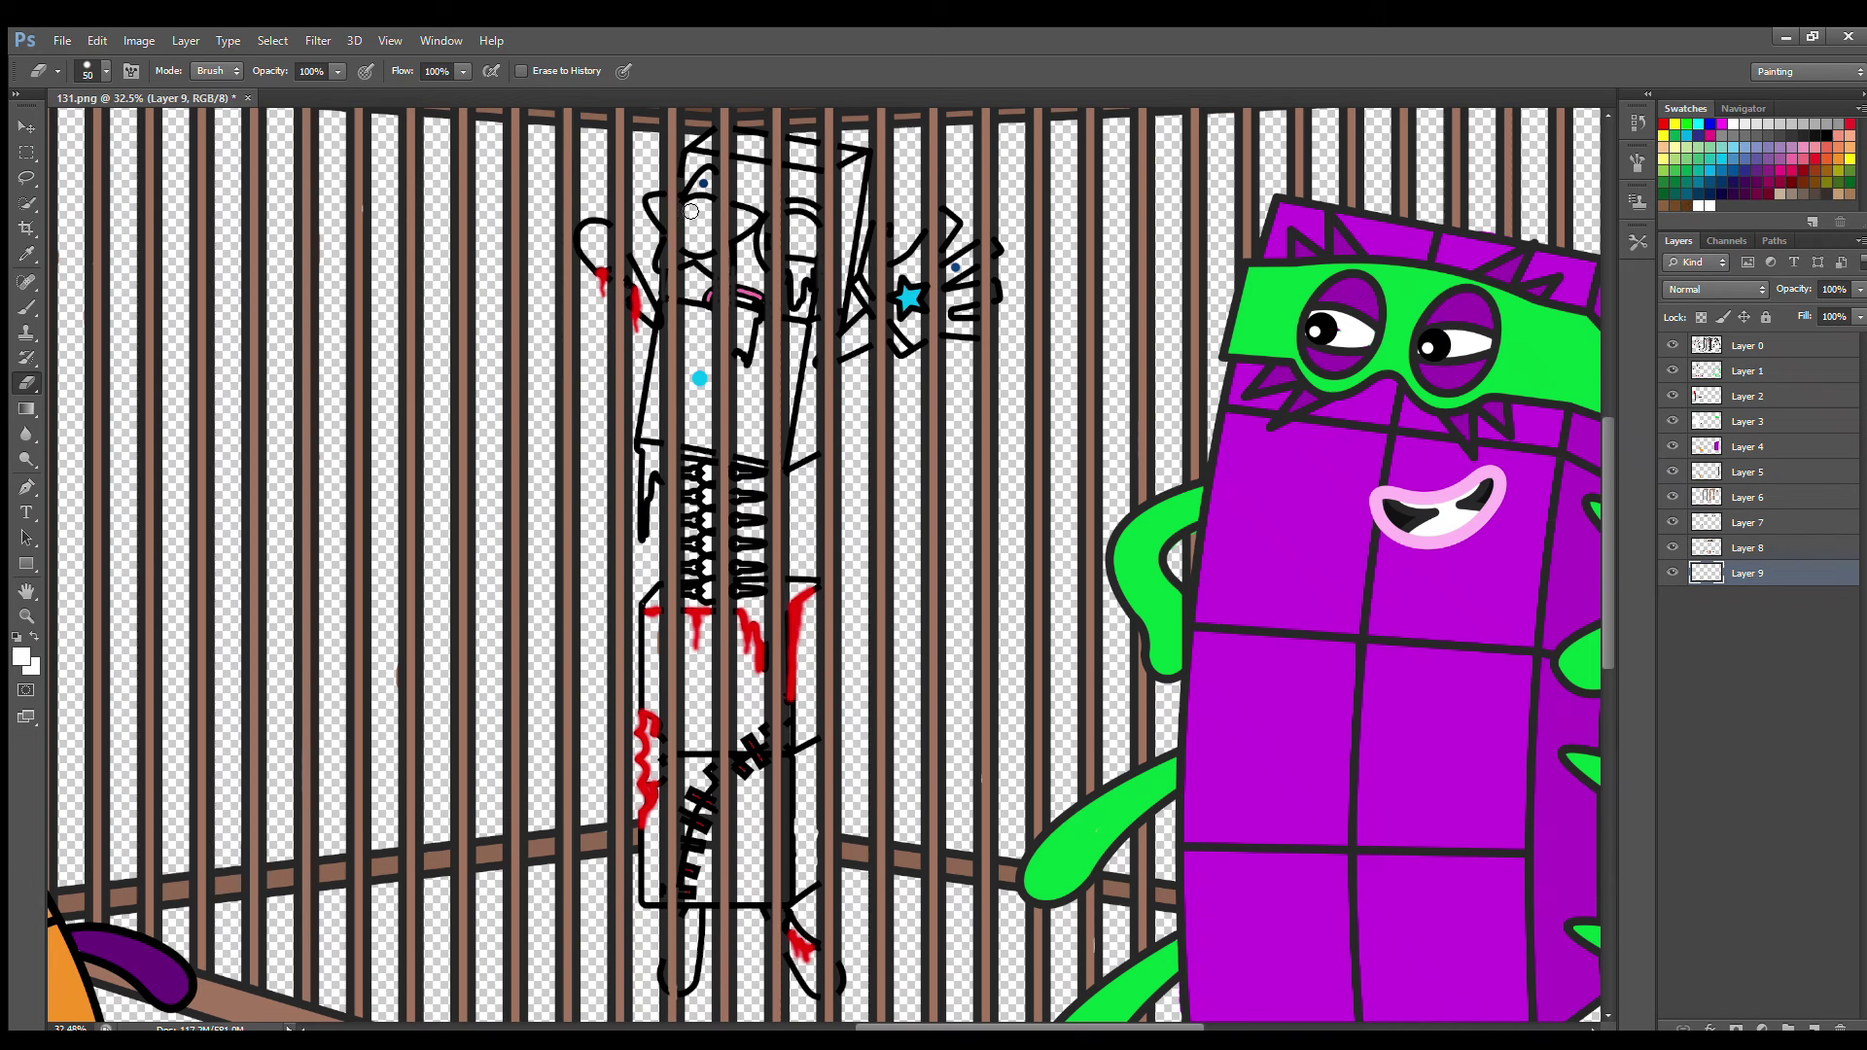
{"action": "key", "text": "b"}
{"action": "mouse_move", "coordinate": [692, 206]}
{"action": "left_mouse_down"}
{"action": "mouse_move", "coordinate": [700, 243]}
{"action": "mouse_move", "coordinate": [797, 238]}
{"action": "left_mouse_up"}
Sample the blue reference dots and paint the caged character's arms, legs and spread-fingered hand dark blue
{"action": "left_click", "coordinate": [703, 182], "text": "alt"}
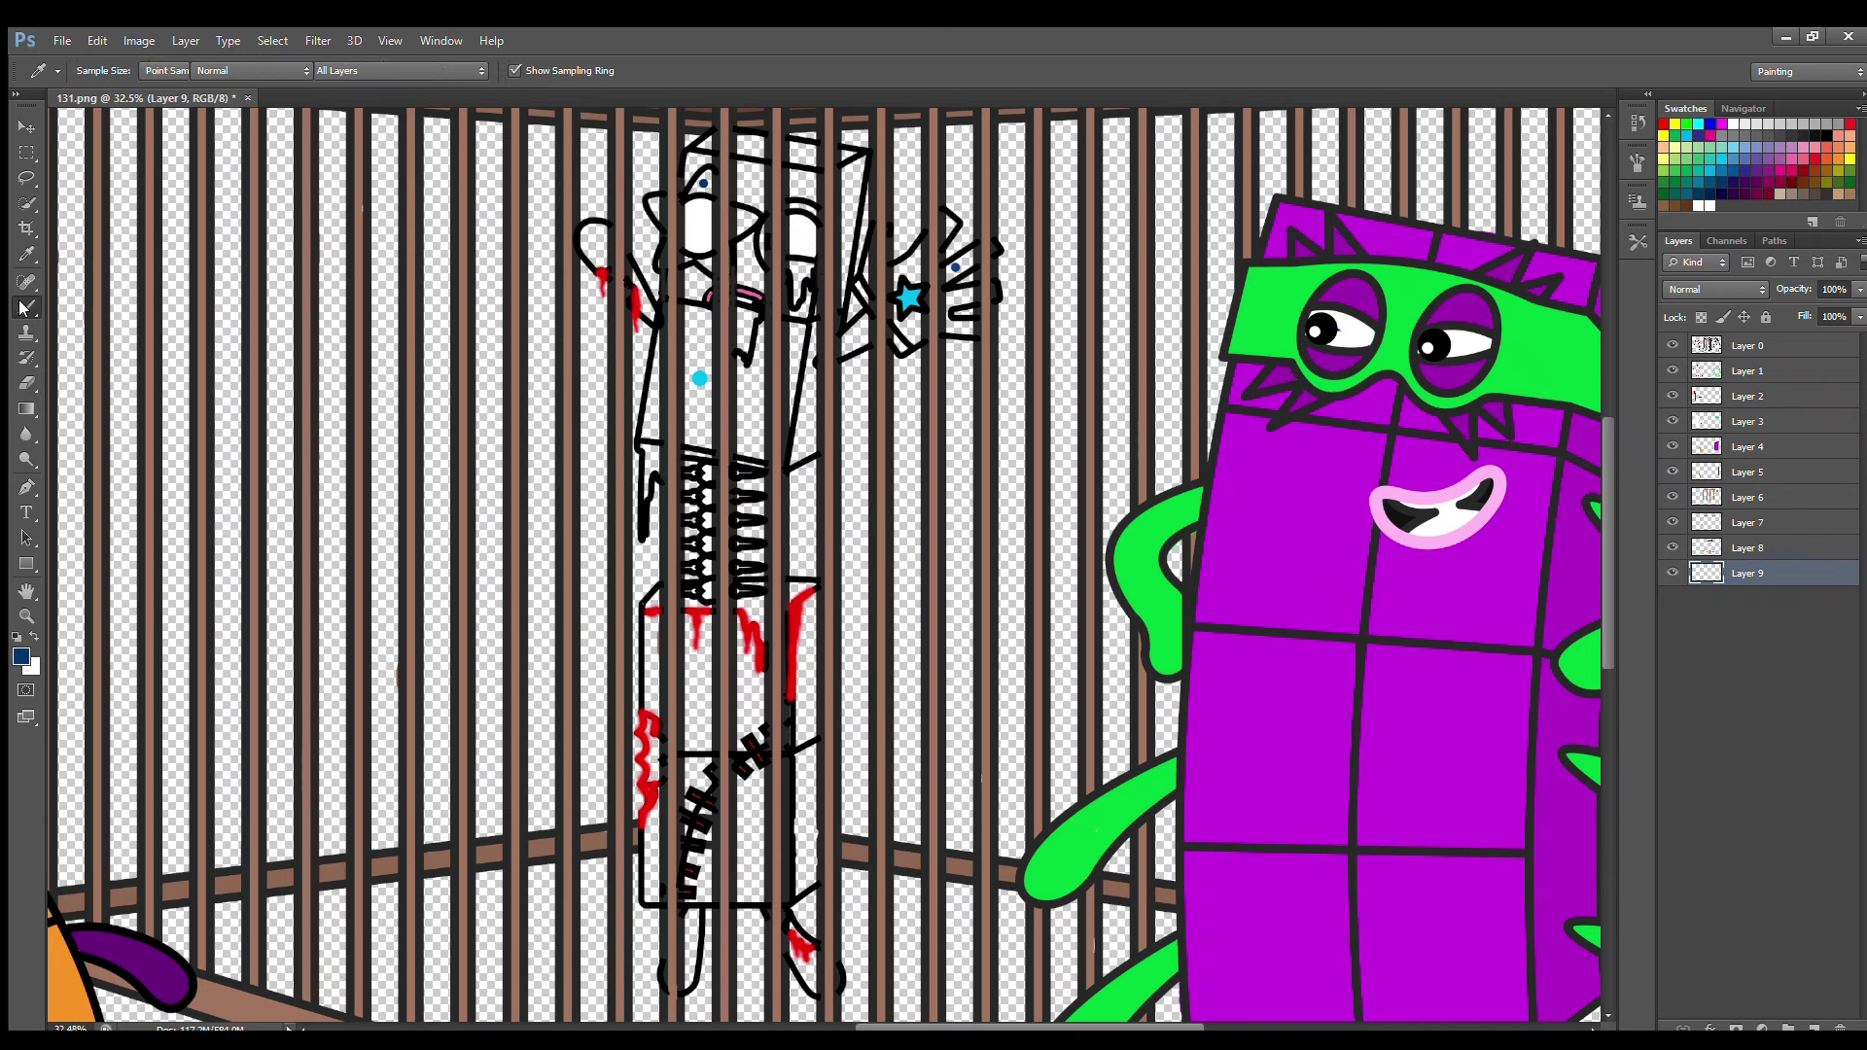
{"action": "left_click_drag", "start_coordinate": [586, 232], "coordinate": [650, 314]}
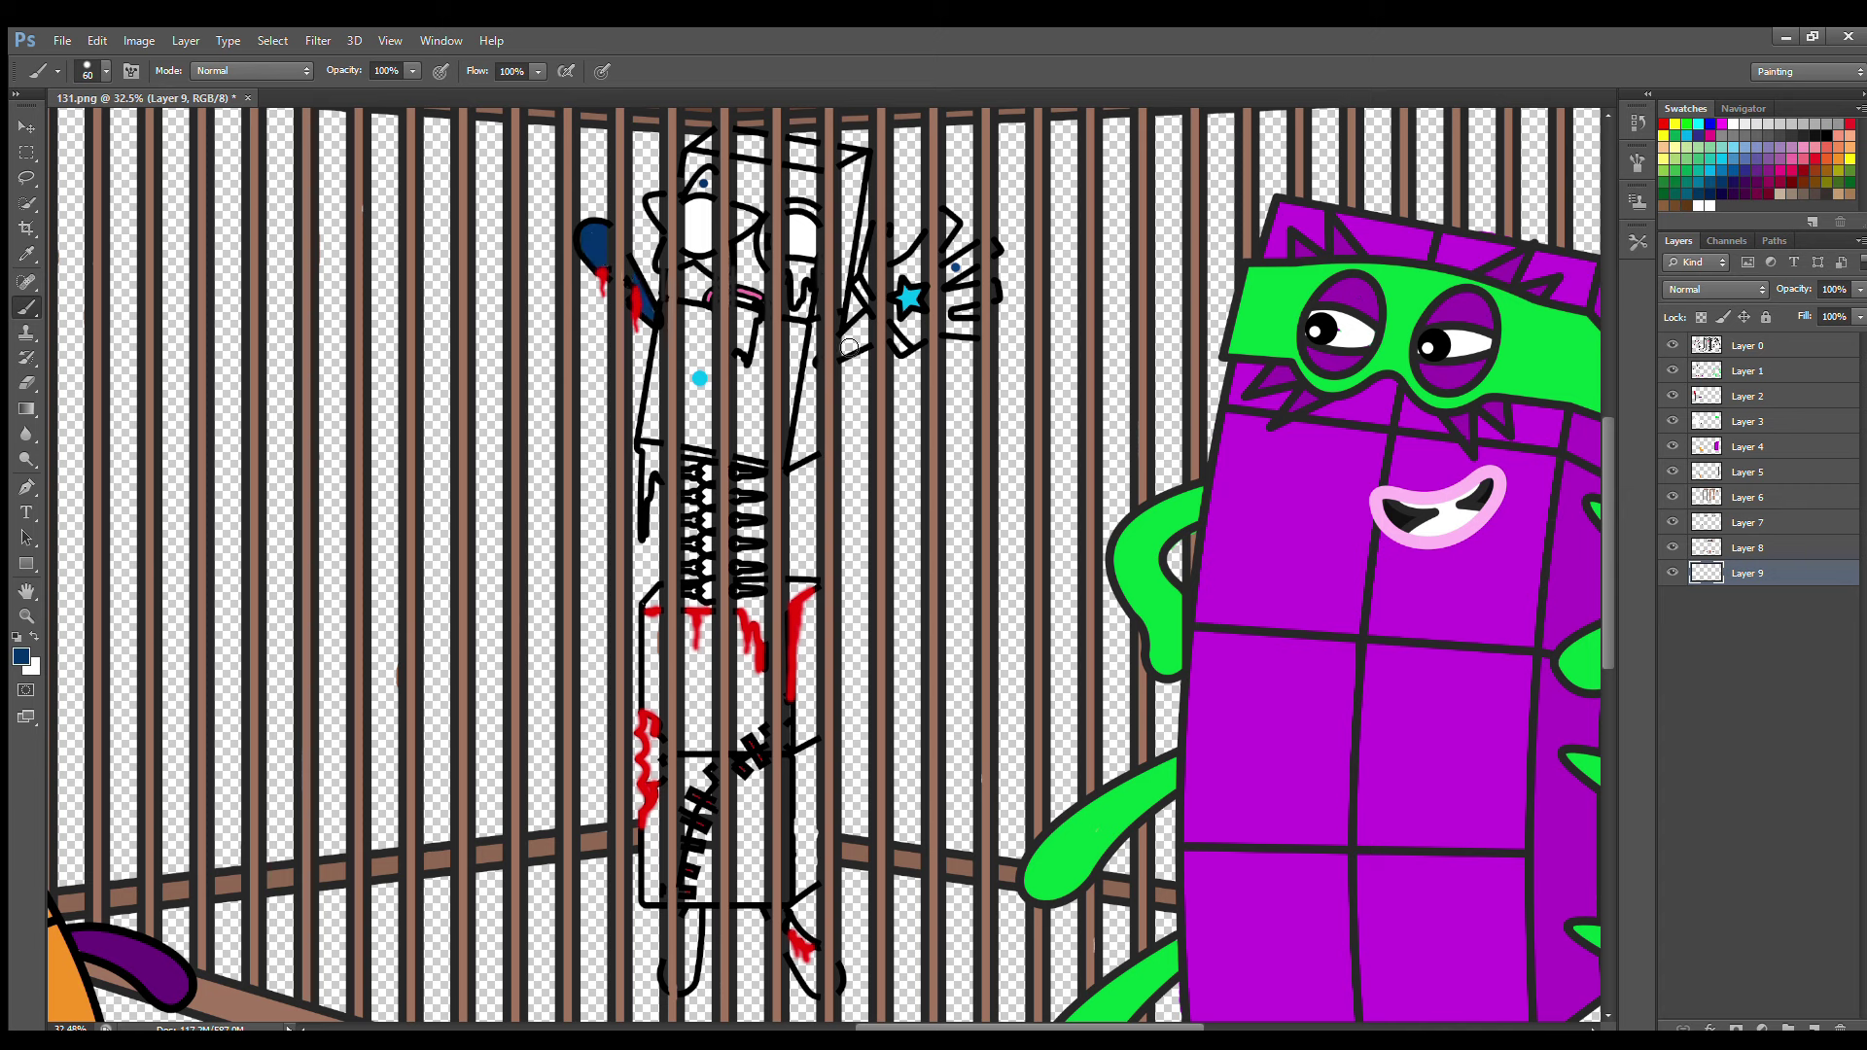
{"action": "mouse_move", "coordinate": [849, 347]}
{"action": "left_mouse_down"}
{"action": "mouse_move", "coordinate": [870, 321]}
{"action": "mouse_move", "coordinate": [865, 342]}
{"action": "left_mouse_up"}
{"action": "mouse_move", "coordinate": [793, 932]}
{"action": "left_mouse_down"}
{"action": "mouse_move", "coordinate": [811, 987]}
{"action": "mouse_move", "coordinate": [792, 931]}
{"action": "mouse_move", "coordinate": [693, 948]}
{"action": "left_mouse_up"}
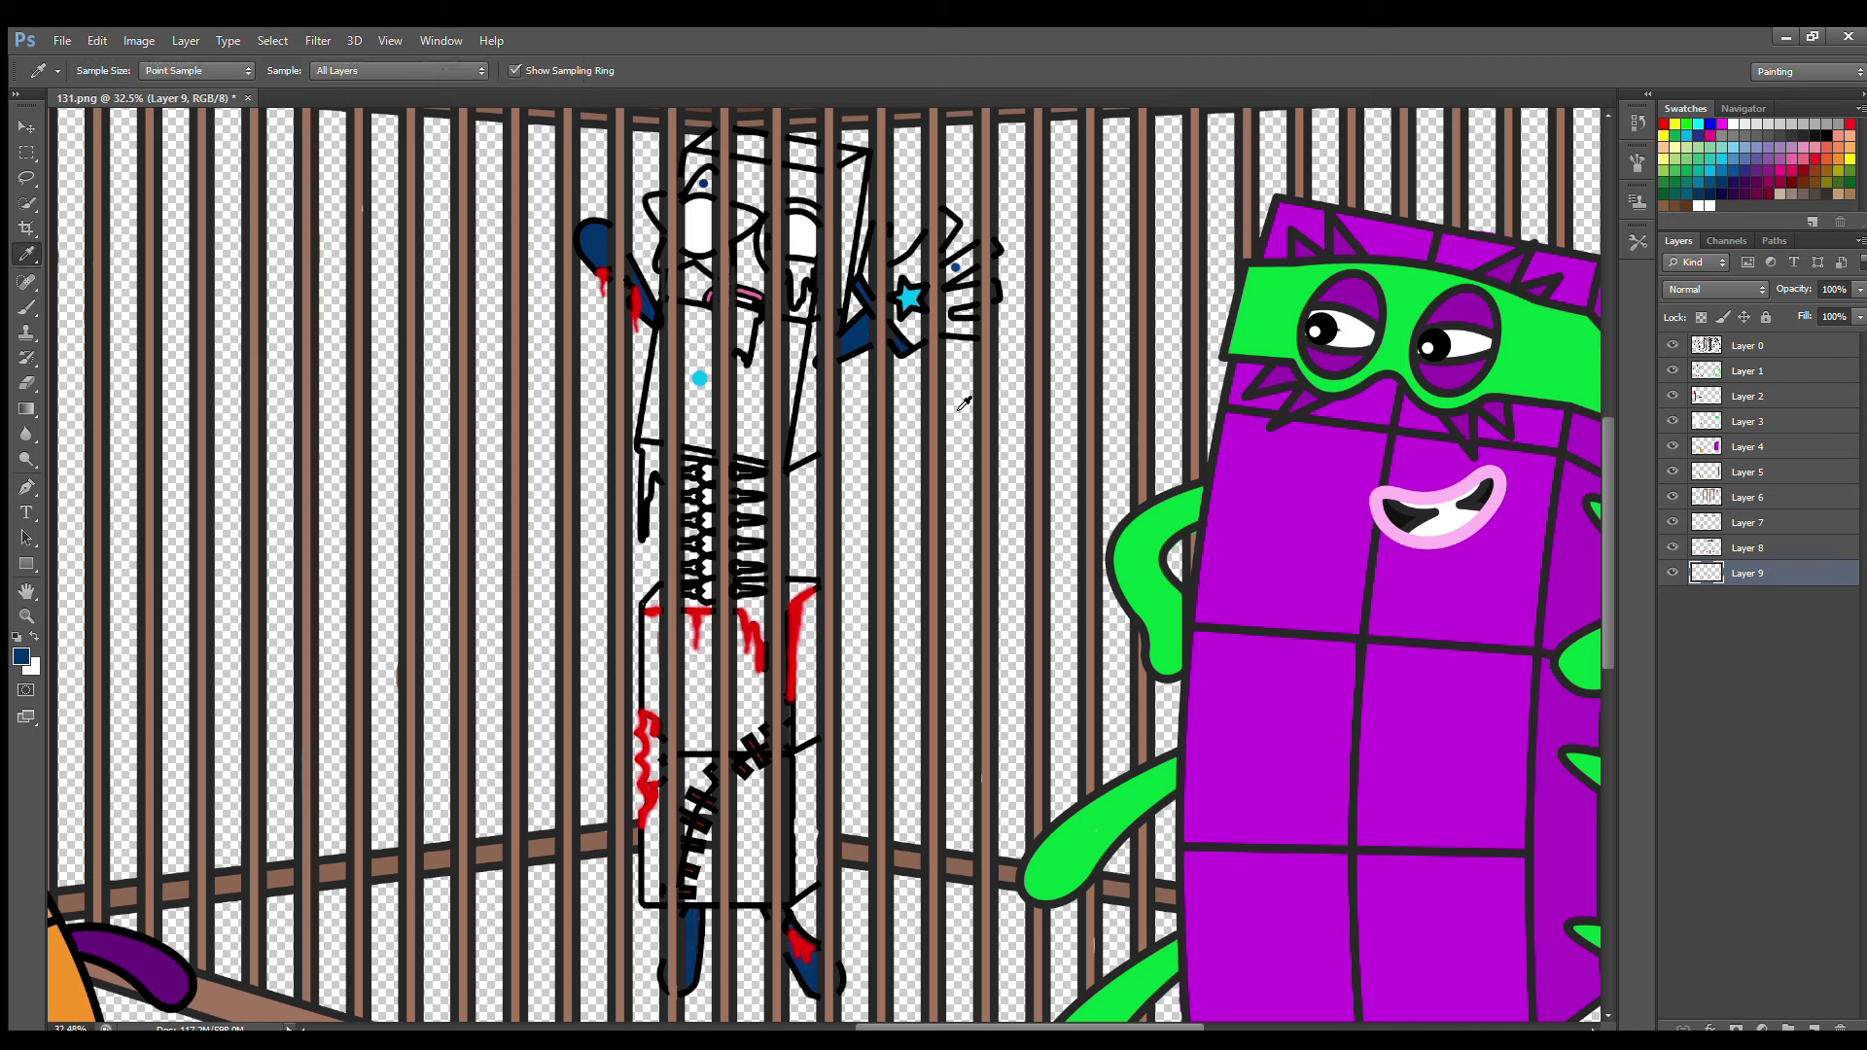
{"action": "left_click", "coordinate": [956, 266], "text": "alt"}
{"action": "mouse_move", "coordinate": [873, 264]}
{"action": "left_mouse_down"}
{"action": "mouse_move", "coordinate": [948, 226]}
{"action": "mouse_move", "coordinate": [900, 292]}
{"action": "mouse_move", "coordinate": [909, 335]}
{"action": "mouse_move", "coordinate": [945, 326]}
{"action": "mouse_move", "coordinate": [939, 282]}
{"action": "left_mouse_up"}
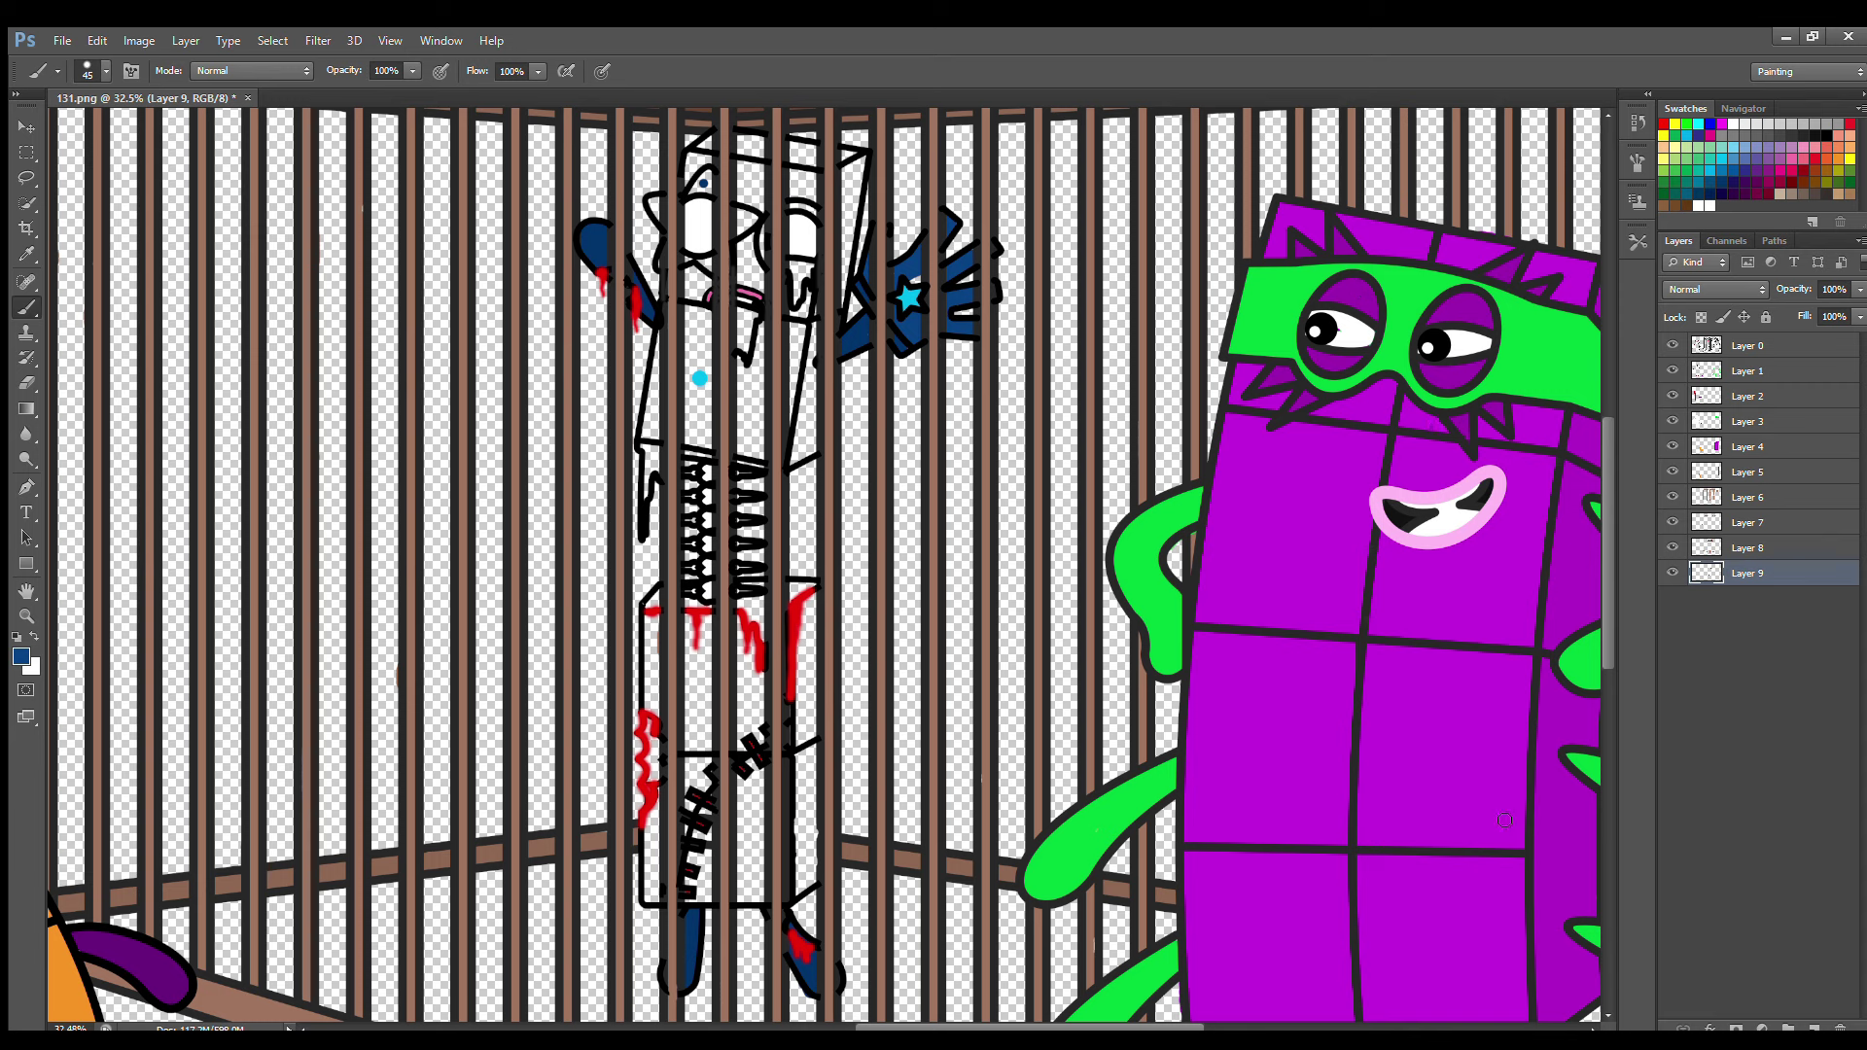
Paint the caged character's waist and side wounds and the drips below its mouth and eye dark red
{"action": "key", "text": "alt"}
{"action": "left_click", "coordinate": [739, 629], "text": "alt"}
{"action": "left_click_drag", "start_coordinate": [744, 599], "coordinate": [763, 597]}
{"action": "left_click_drag", "start_coordinate": [648, 723], "coordinate": [653, 754]}
{"action": "mouse_move", "coordinate": [741, 321]}
{"action": "left_mouse_down"}
{"action": "mouse_move", "coordinate": [747, 352]}
{"action": "mouse_move", "coordinate": [741, 335]}
{"action": "left_mouse_up"}
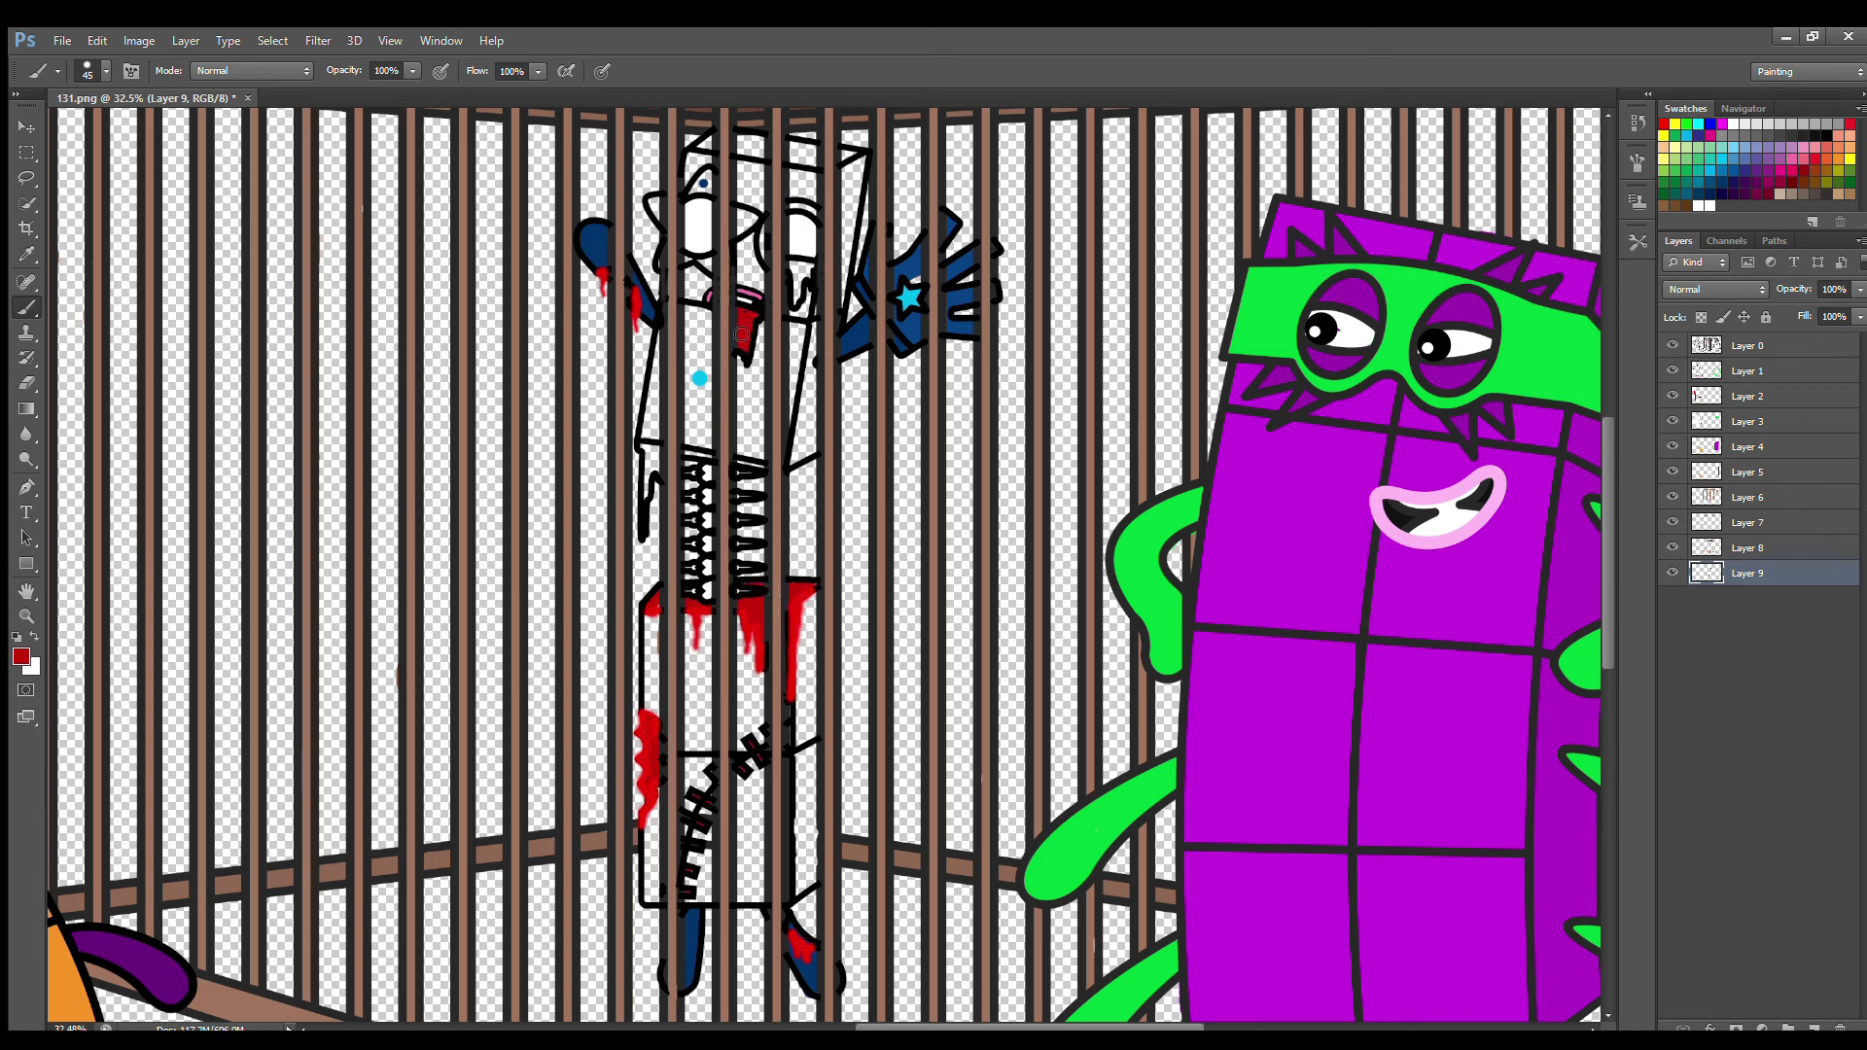
{"action": "left_click_drag", "start_coordinate": [793, 260], "coordinate": [795, 296]}
On a new Layer 10, paint the star-shaped mask around the caged character's eyes dark blue, and reactivate Layer 9
{"action": "left_click", "coordinate": [1815, 1028]}
{"action": "left_click", "coordinate": [866, 340], "text": "alt"}
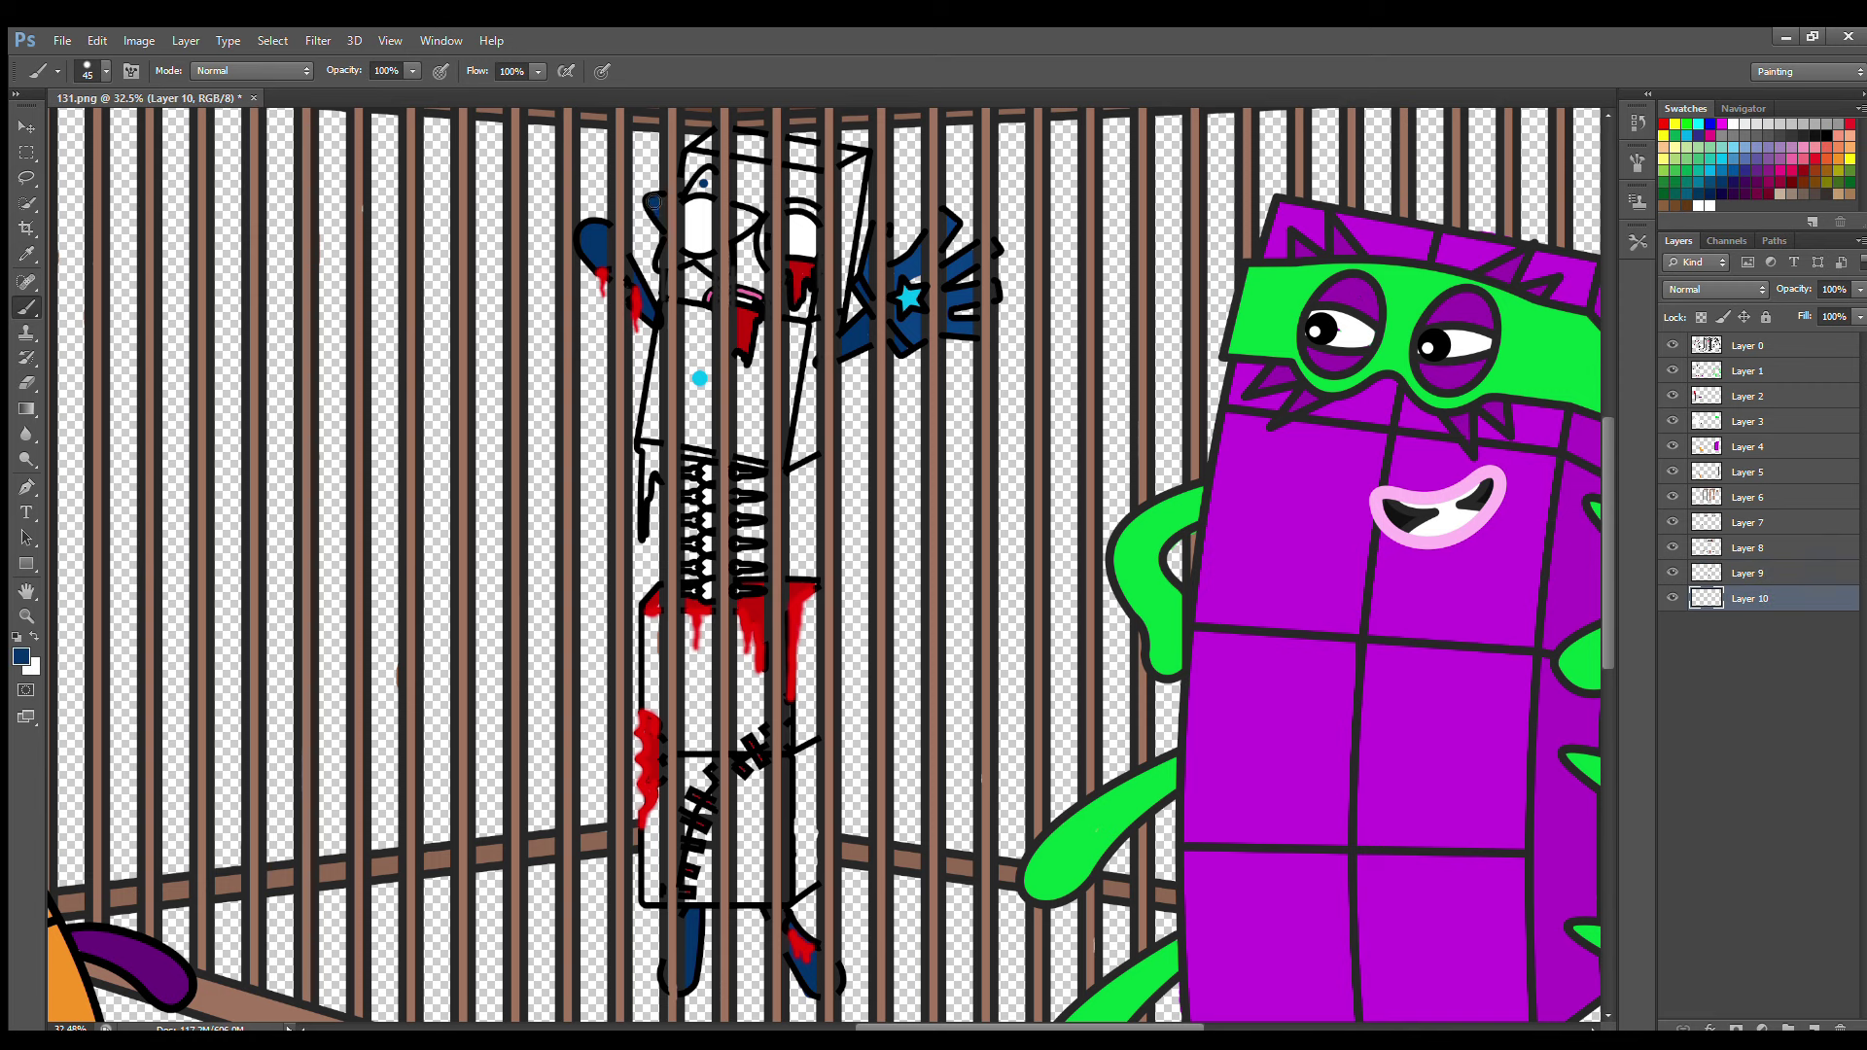
{"action": "mouse_move", "coordinate": [653, 203]}
{"action": "left_mouse_down"}
{"action": "mouse_move", "coordinate": [708, 181]}
{"action": "mouse_move", "coordinate": [737, 224]}
{"action": "left_mouse_up"}
{"action": "left_click", "coordinate": [1748, 572]}
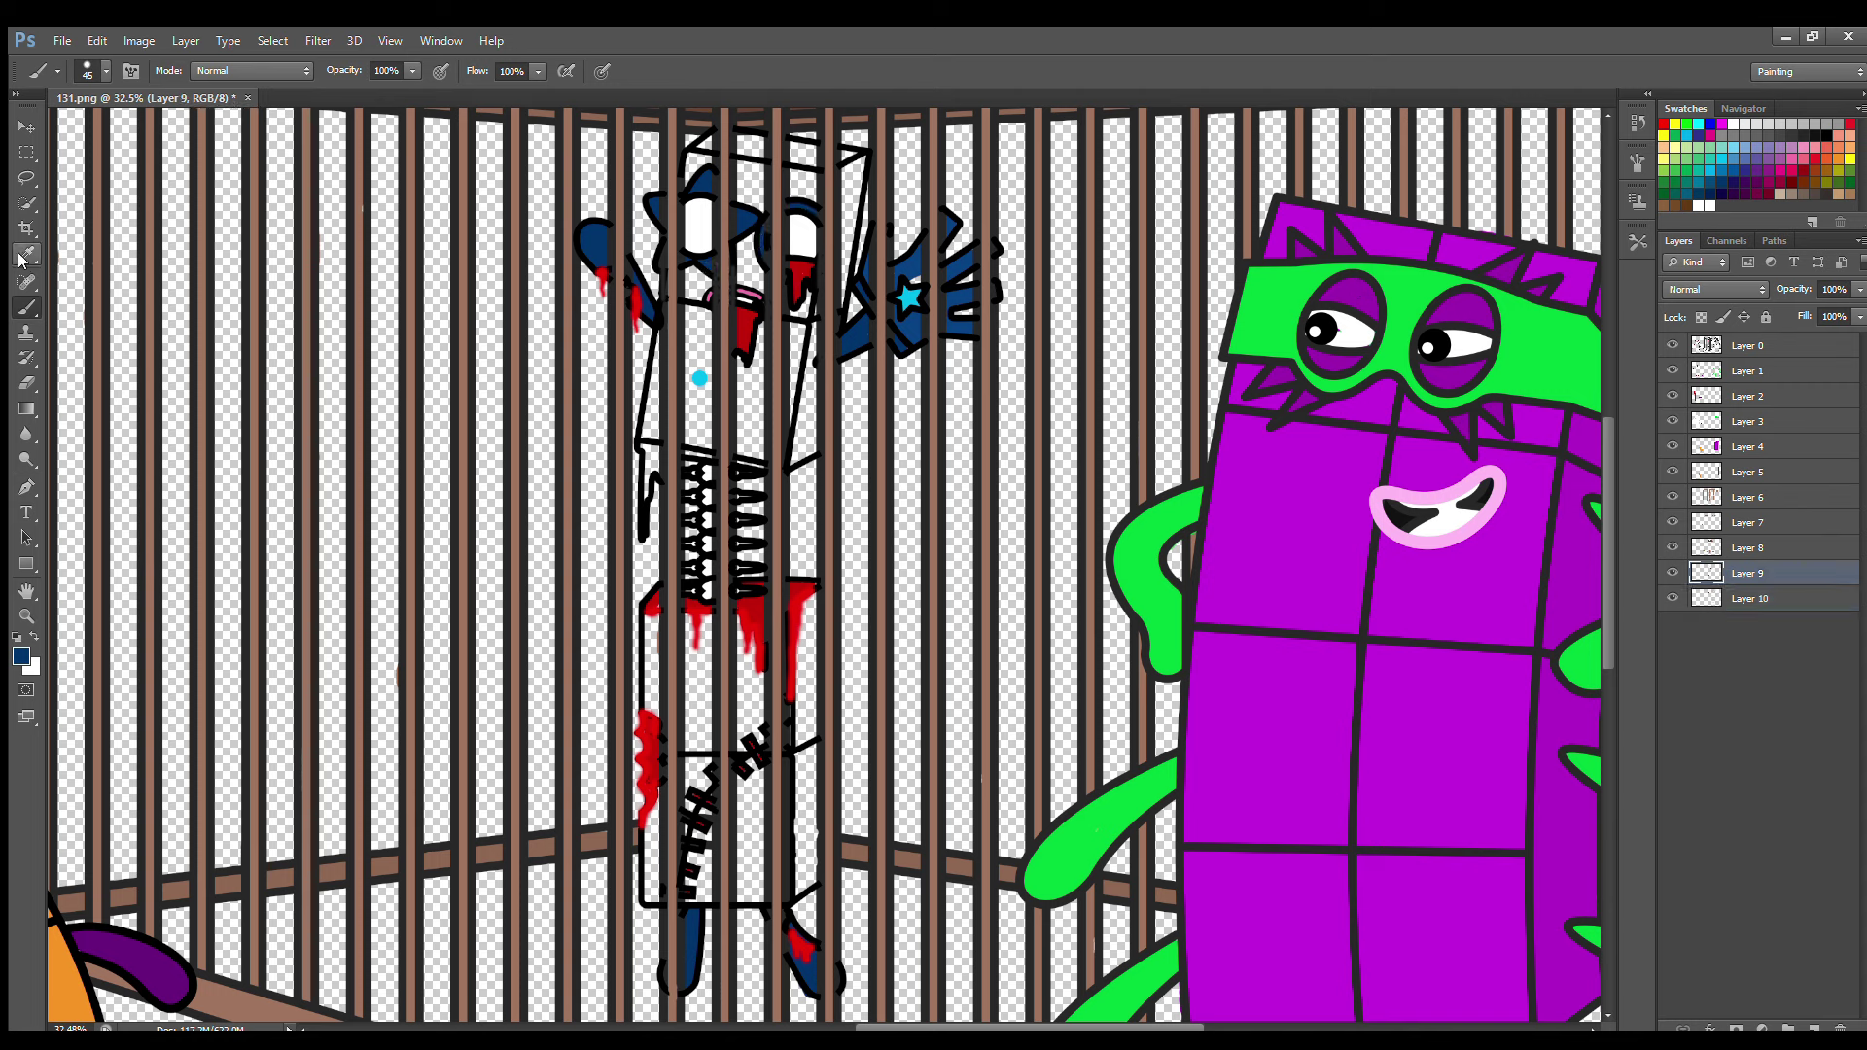
Paint the torn underside of the caged character's upper torso dark red, and touch up the exposed spine in white on Layer 10
{"action": "left_click", "coordinate": [748, 326], "text": "alt"}
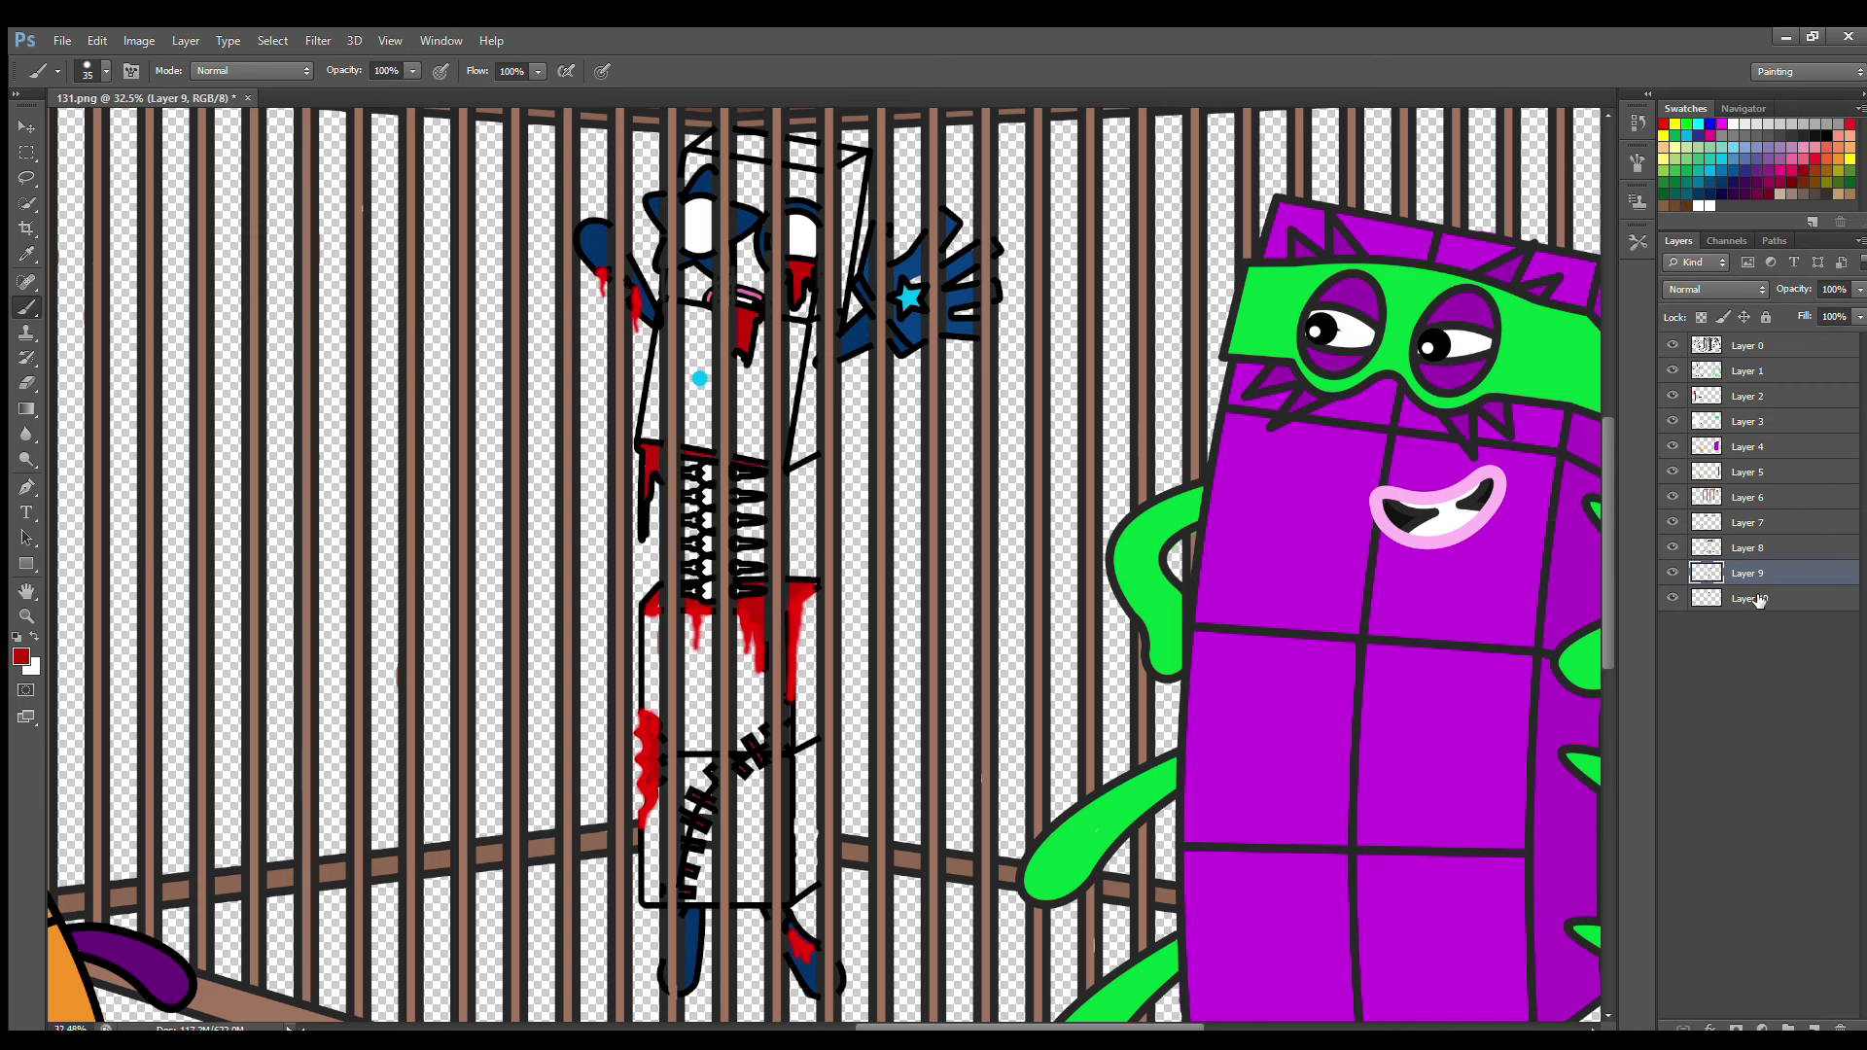
{"action": "left_click", "coordinate": [1758, 600]}
{"action": "left_click", "coordinate": [689, 472], "text": "alt"}
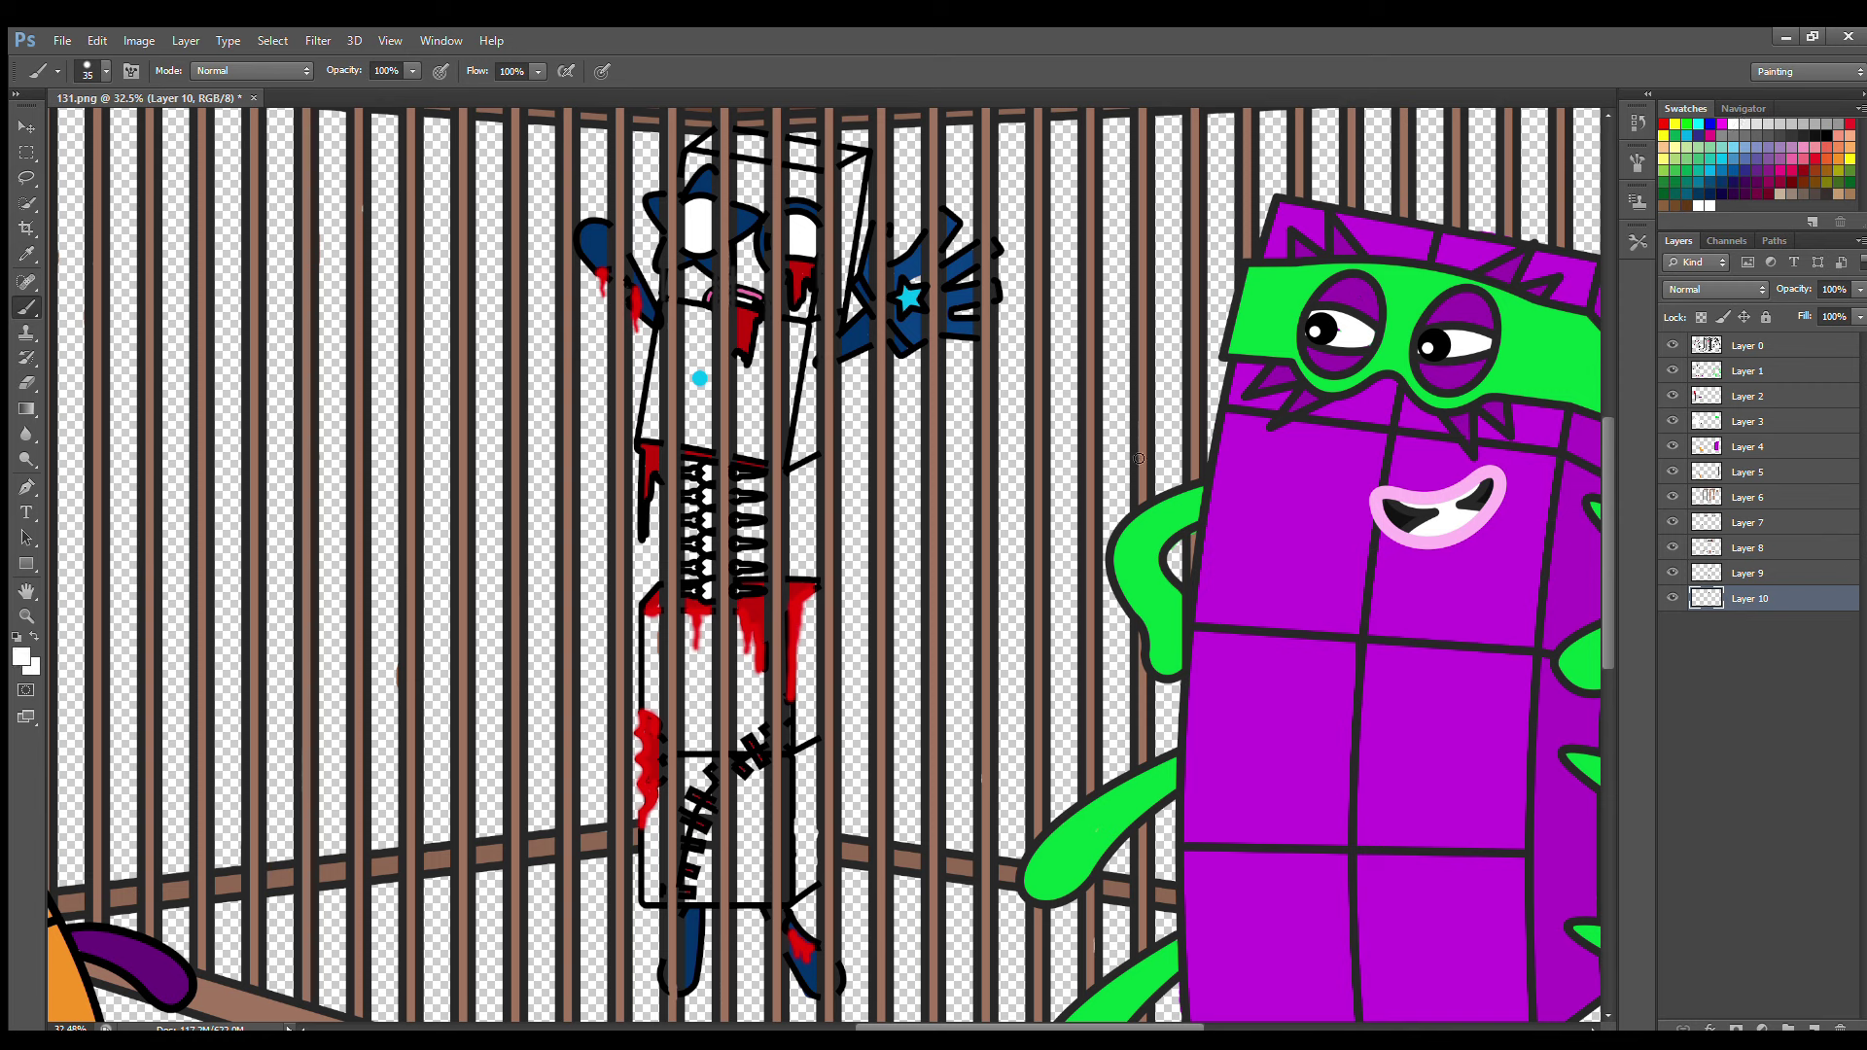
{"action": "left_click", "coordinate": [715, 623], "text": "alt"}
On a new Layer 11, sample the light blue reference dot and paint the front of the caged character's head and upper torso
{"action": "left_click", "coordinate": [1813, 1027]}
{"action": "key", "text": "i"}
{"action": "key", "text": "b"}
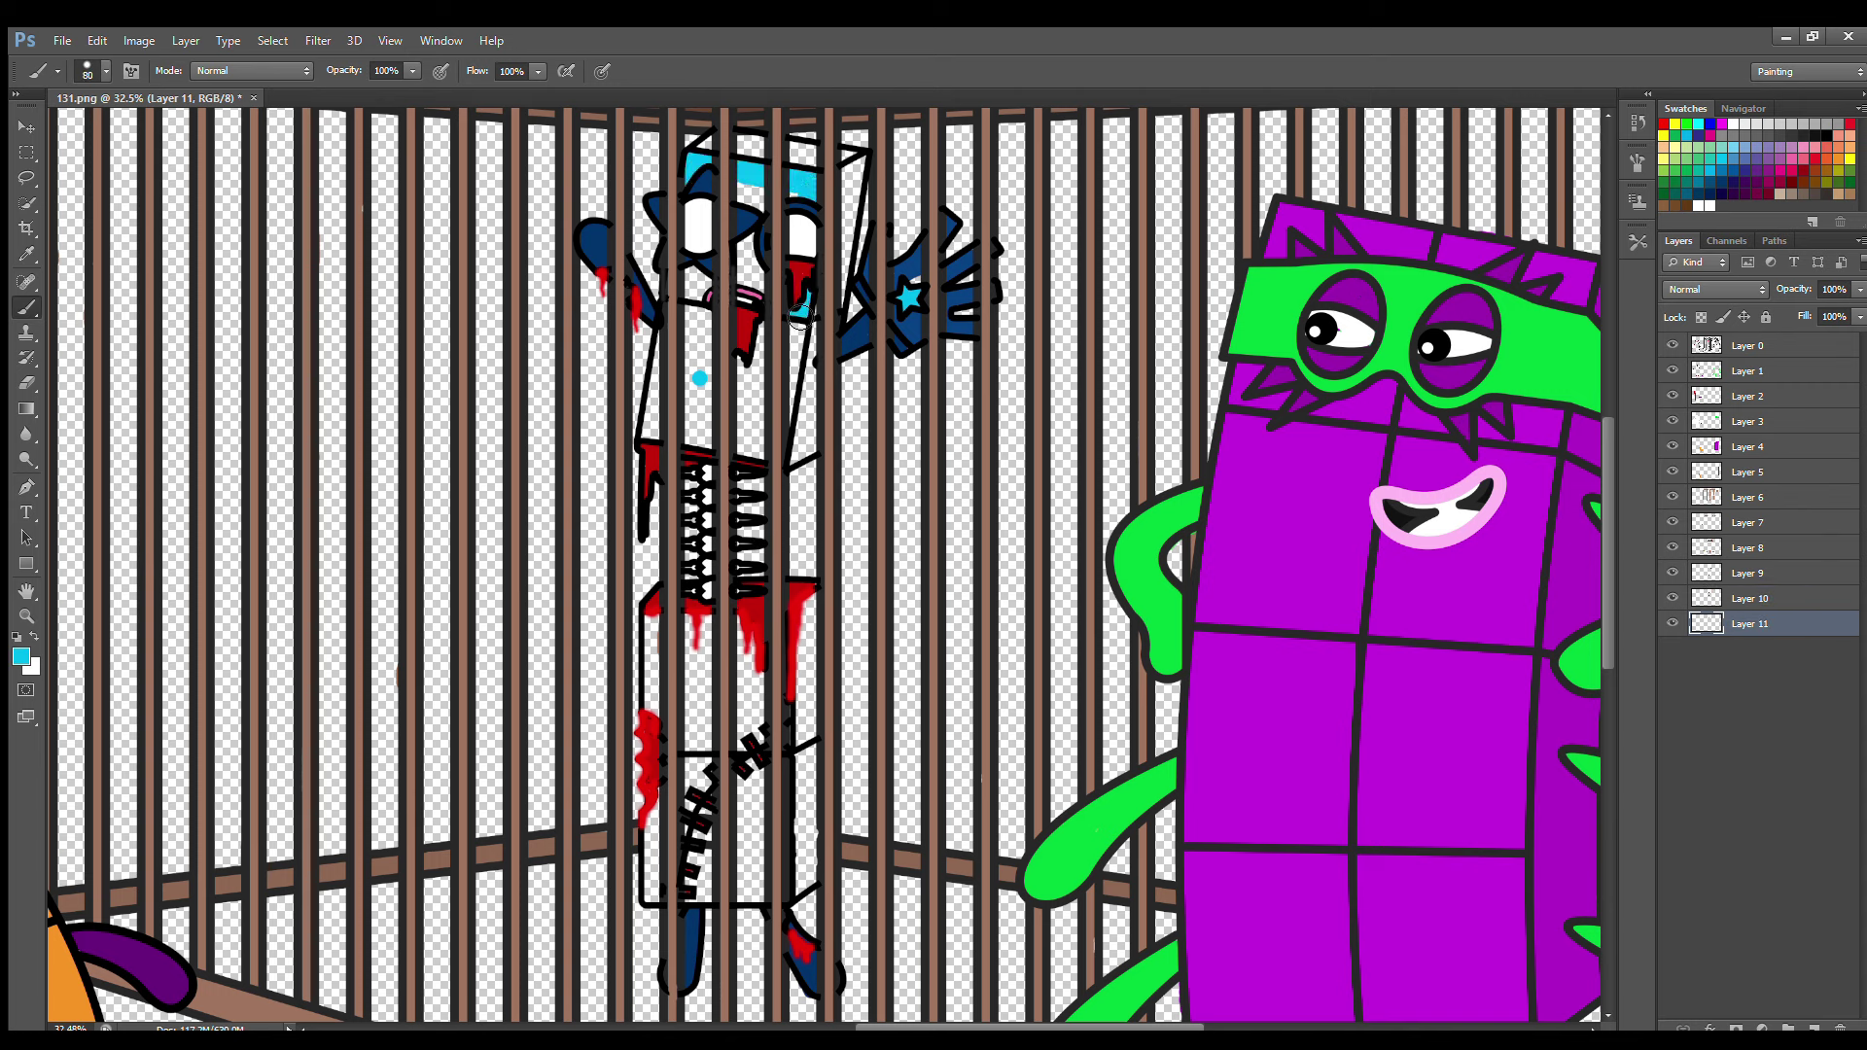
{"action": "left_click_drag", "start_coordinate": [784, 413], "coordinate": [669, 442]}
{"action": "mouse_move", "coordinate": [687, 321]}
{"action": "left_mouse_down"}
{"action": "mouse_move", "coordinate": [741, 311]}
{"action": "mouse_move", "coordinate": [790, 195]}
{"action": "mouse_move", "coordinate": [763, 283]}
{"action": "mouse_move", "coordinate": [674, 362]}
{"action": "mouse_move", "coordinate": [714, 404]}
{"action": "left_mouse_up"}
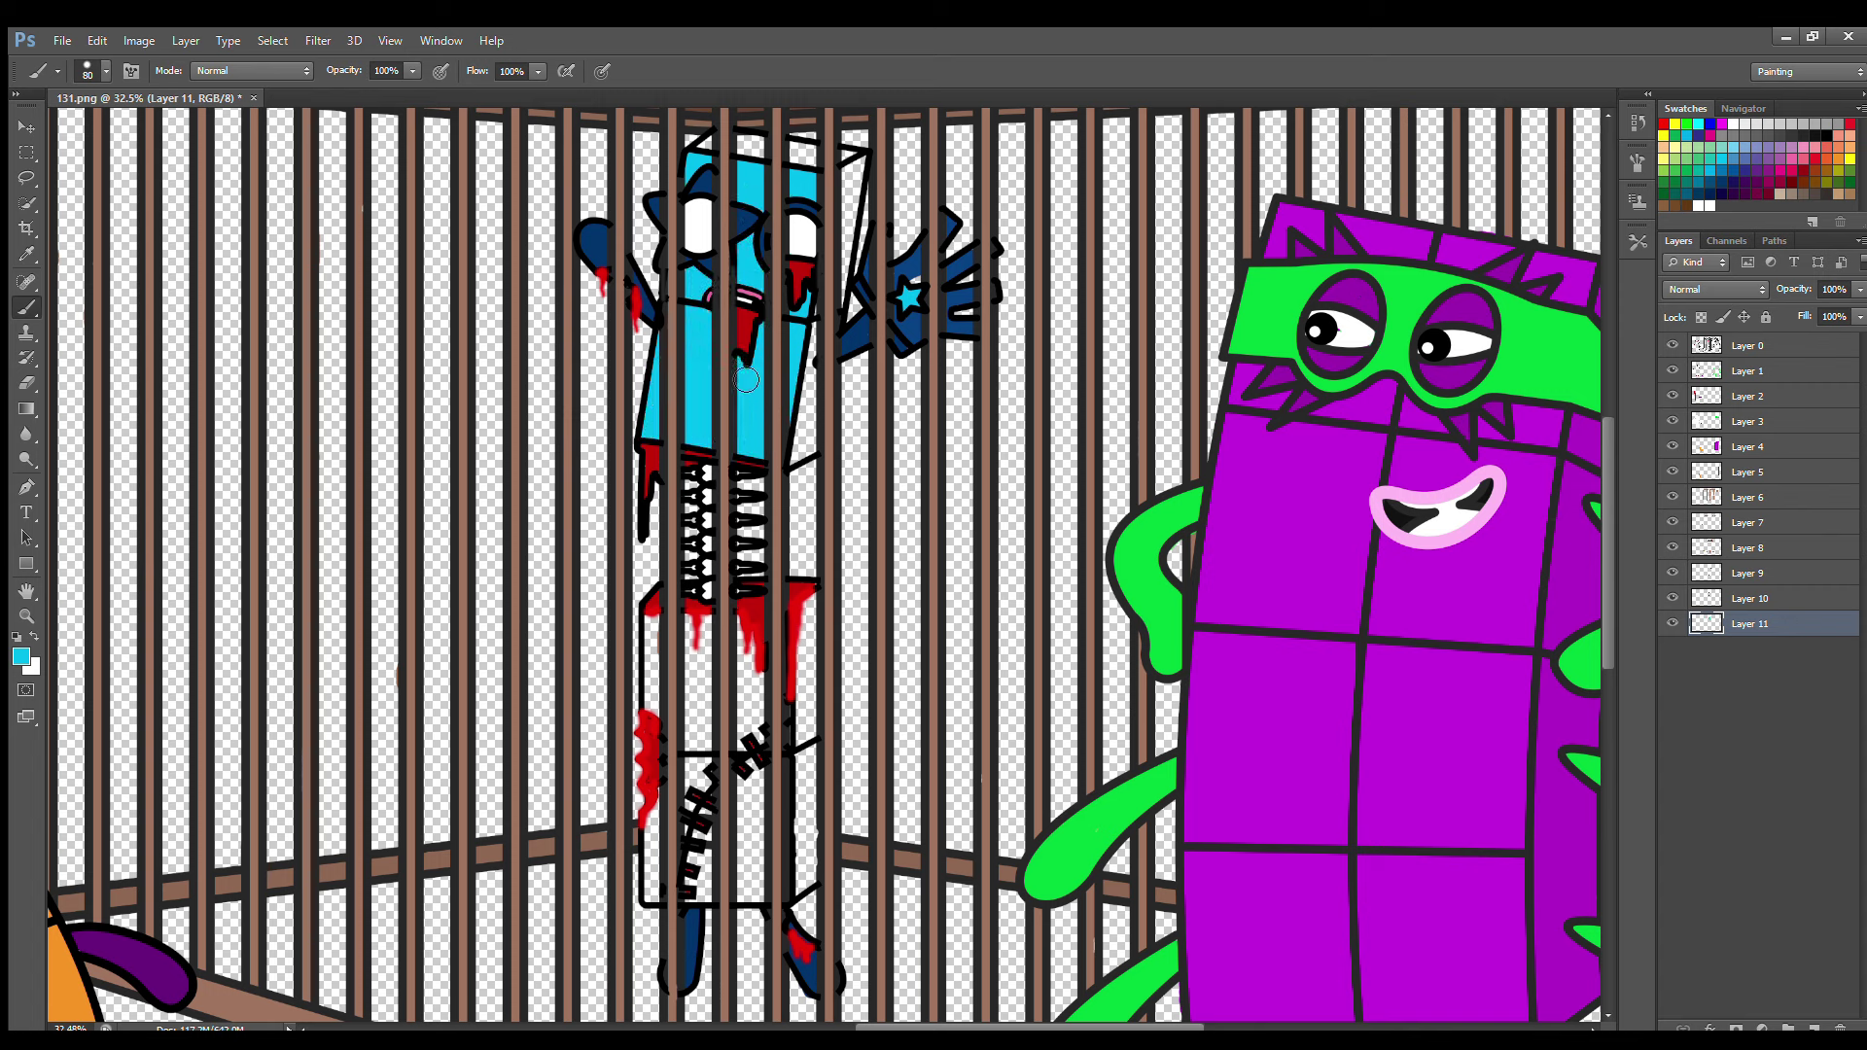
Fill the front of the caged character's lower body with the same light blue, covering the remaining gaps around the stitches
{"action": "mouse_move", "coordinate": [736, 630]}
{"action": "left_mouse_down"}
{"action": "mouse_move", "coordinate": [764, 701]}
{"action": "mouse_move", "coordinate": [743, 896]}
{"action": "left_mouse_up"}
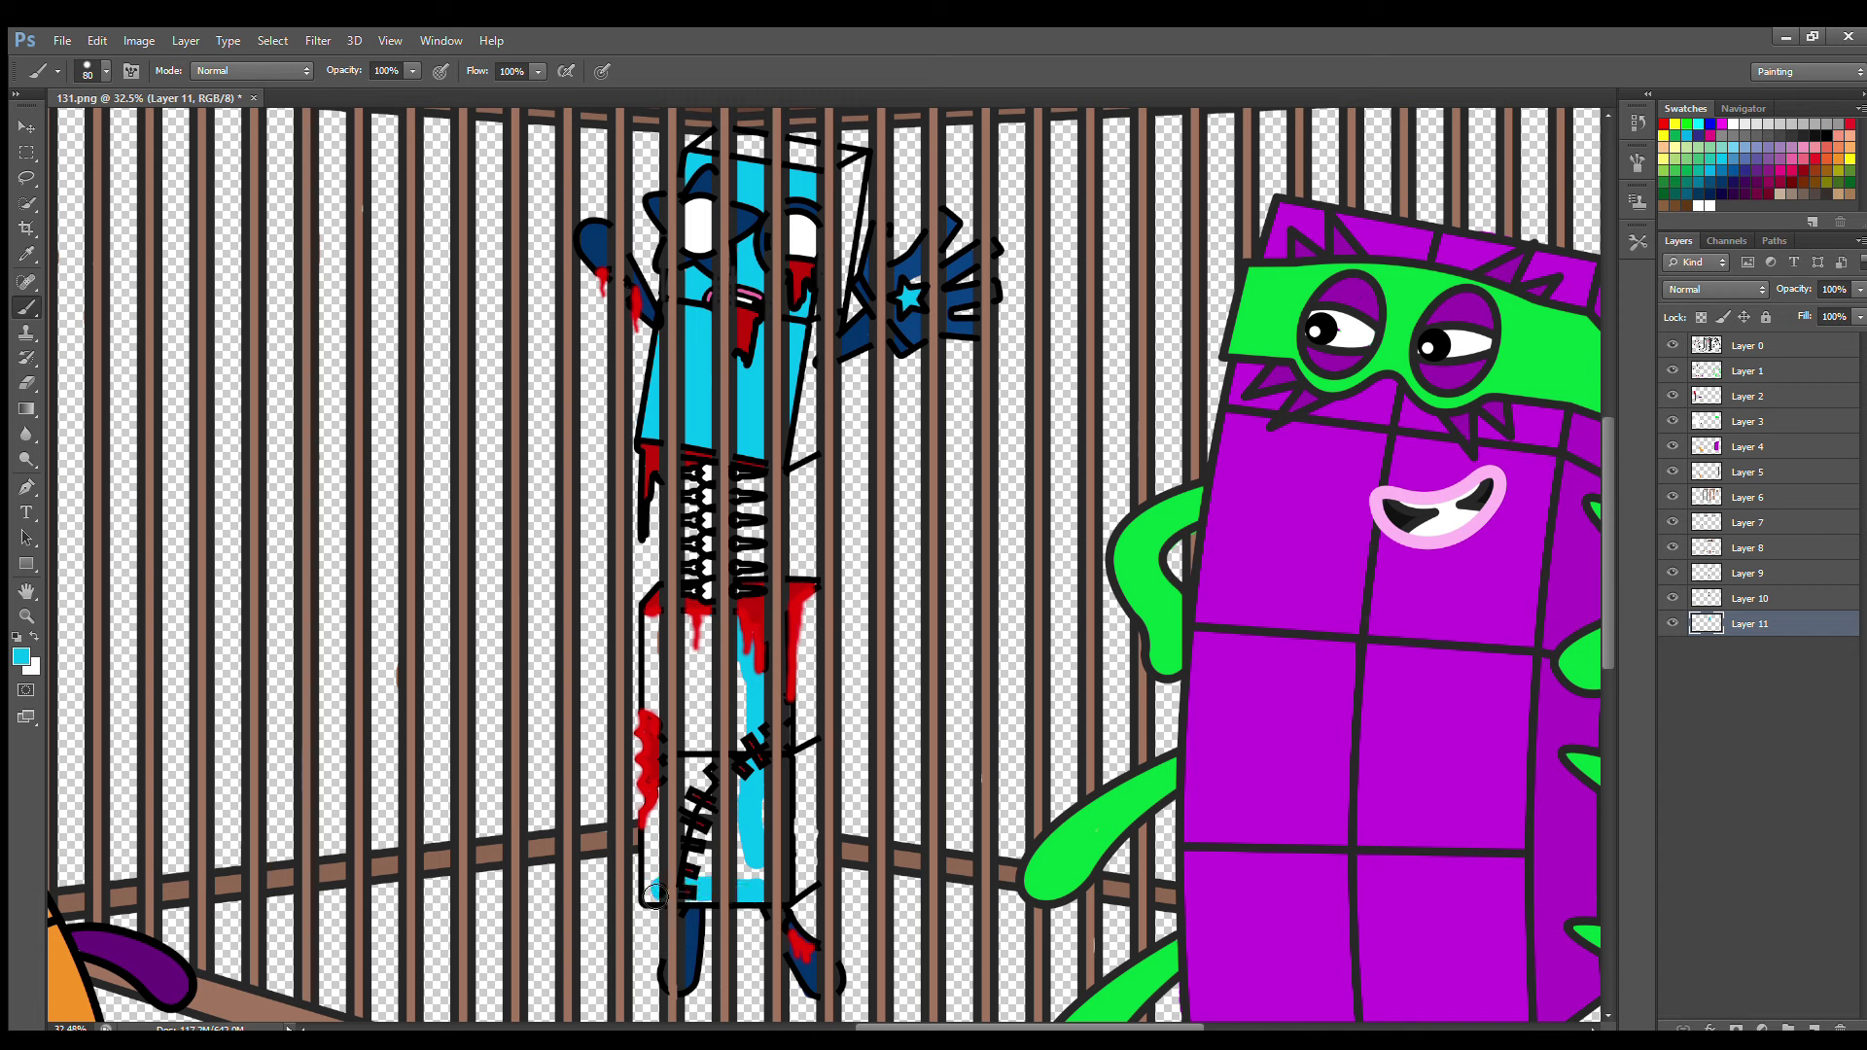
{"action": "mouse_move", "coordinate": [655, 757]}
{"action": "left_mouse_down"}
{"action": "mouse_move", "coordinate": [699, 624]}
{"action": "mouse_move", "coordinate": [701, 778]}
{"action": "mouse_move", "coordinate": [748, 788]}
{"action": "left_mouse_up"}
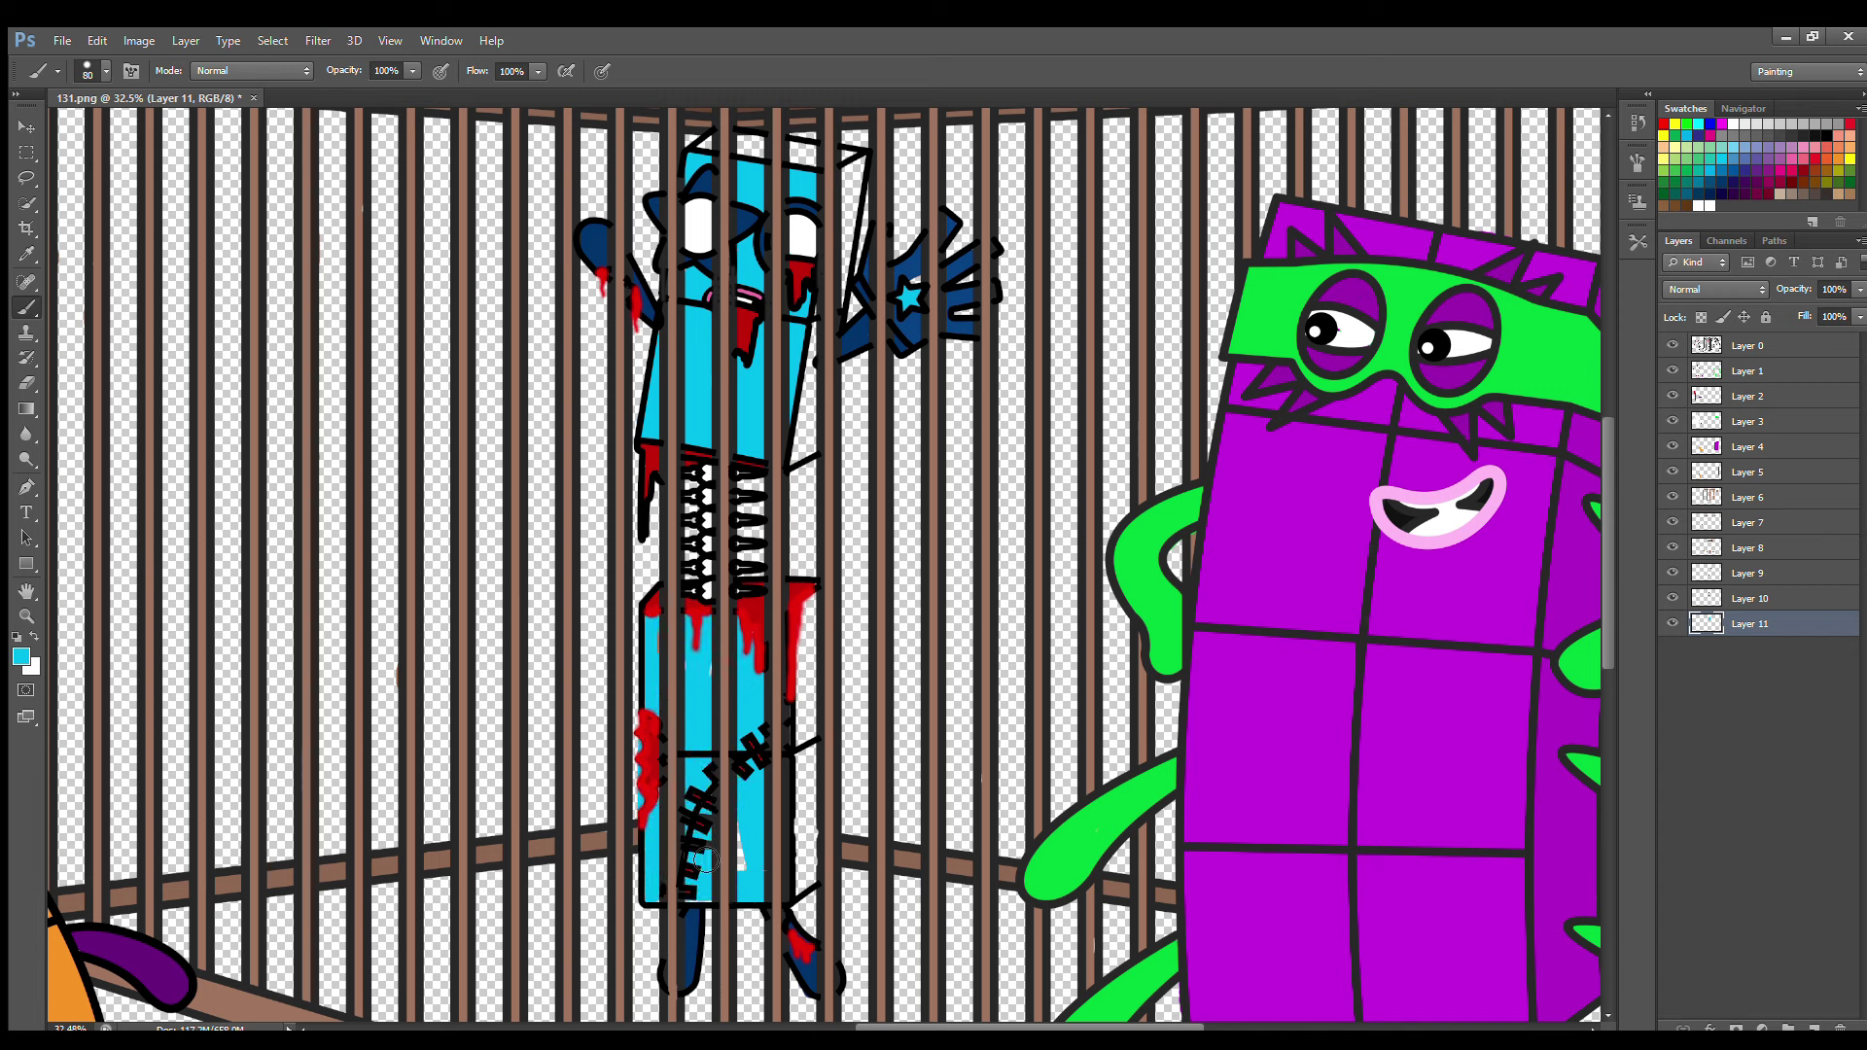
{"action": "key", "text": "e"}
{"action": "key", "text": "b"}
On a new Layer 12, paint the top and side faces of the caged character's two body halves a darker light blue
{"action": "left_click", "coordinate": [1815, 1029]}
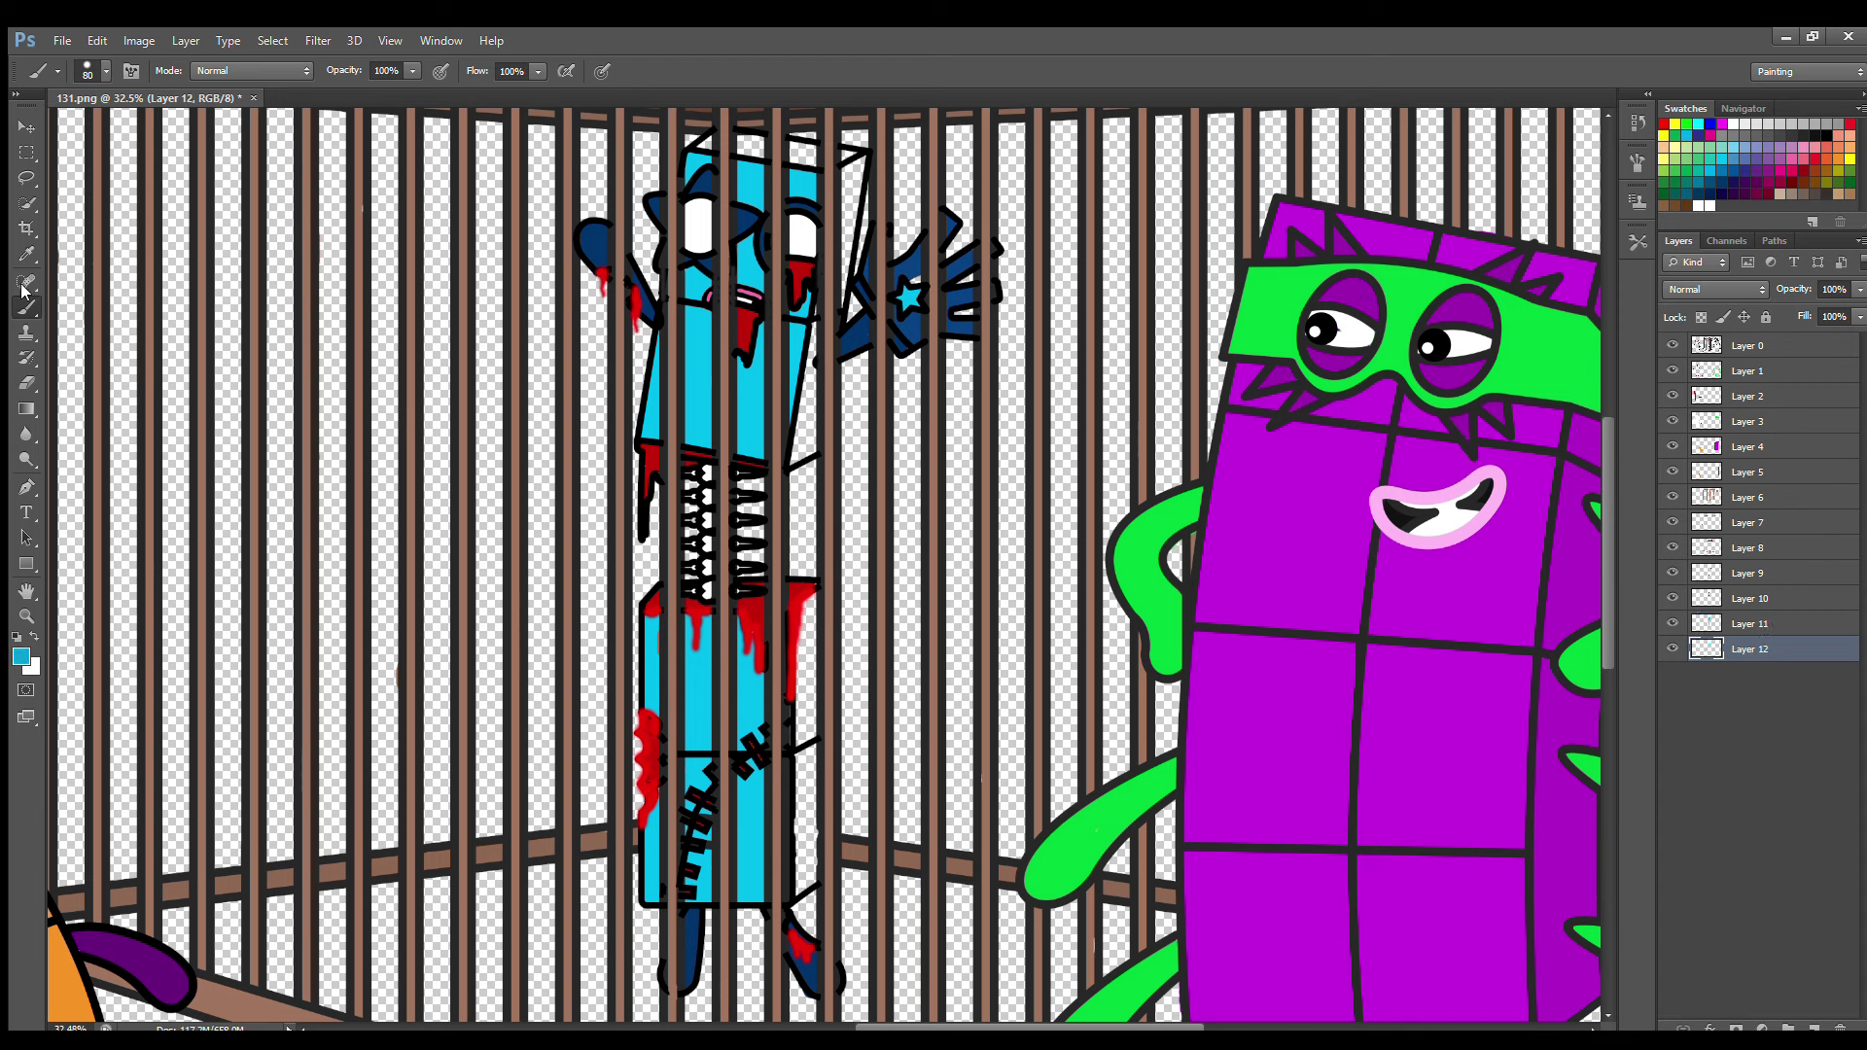
{"action": "left_click_drag", "start_coordinate": [722, 149], "coordinate": [848, 163]}
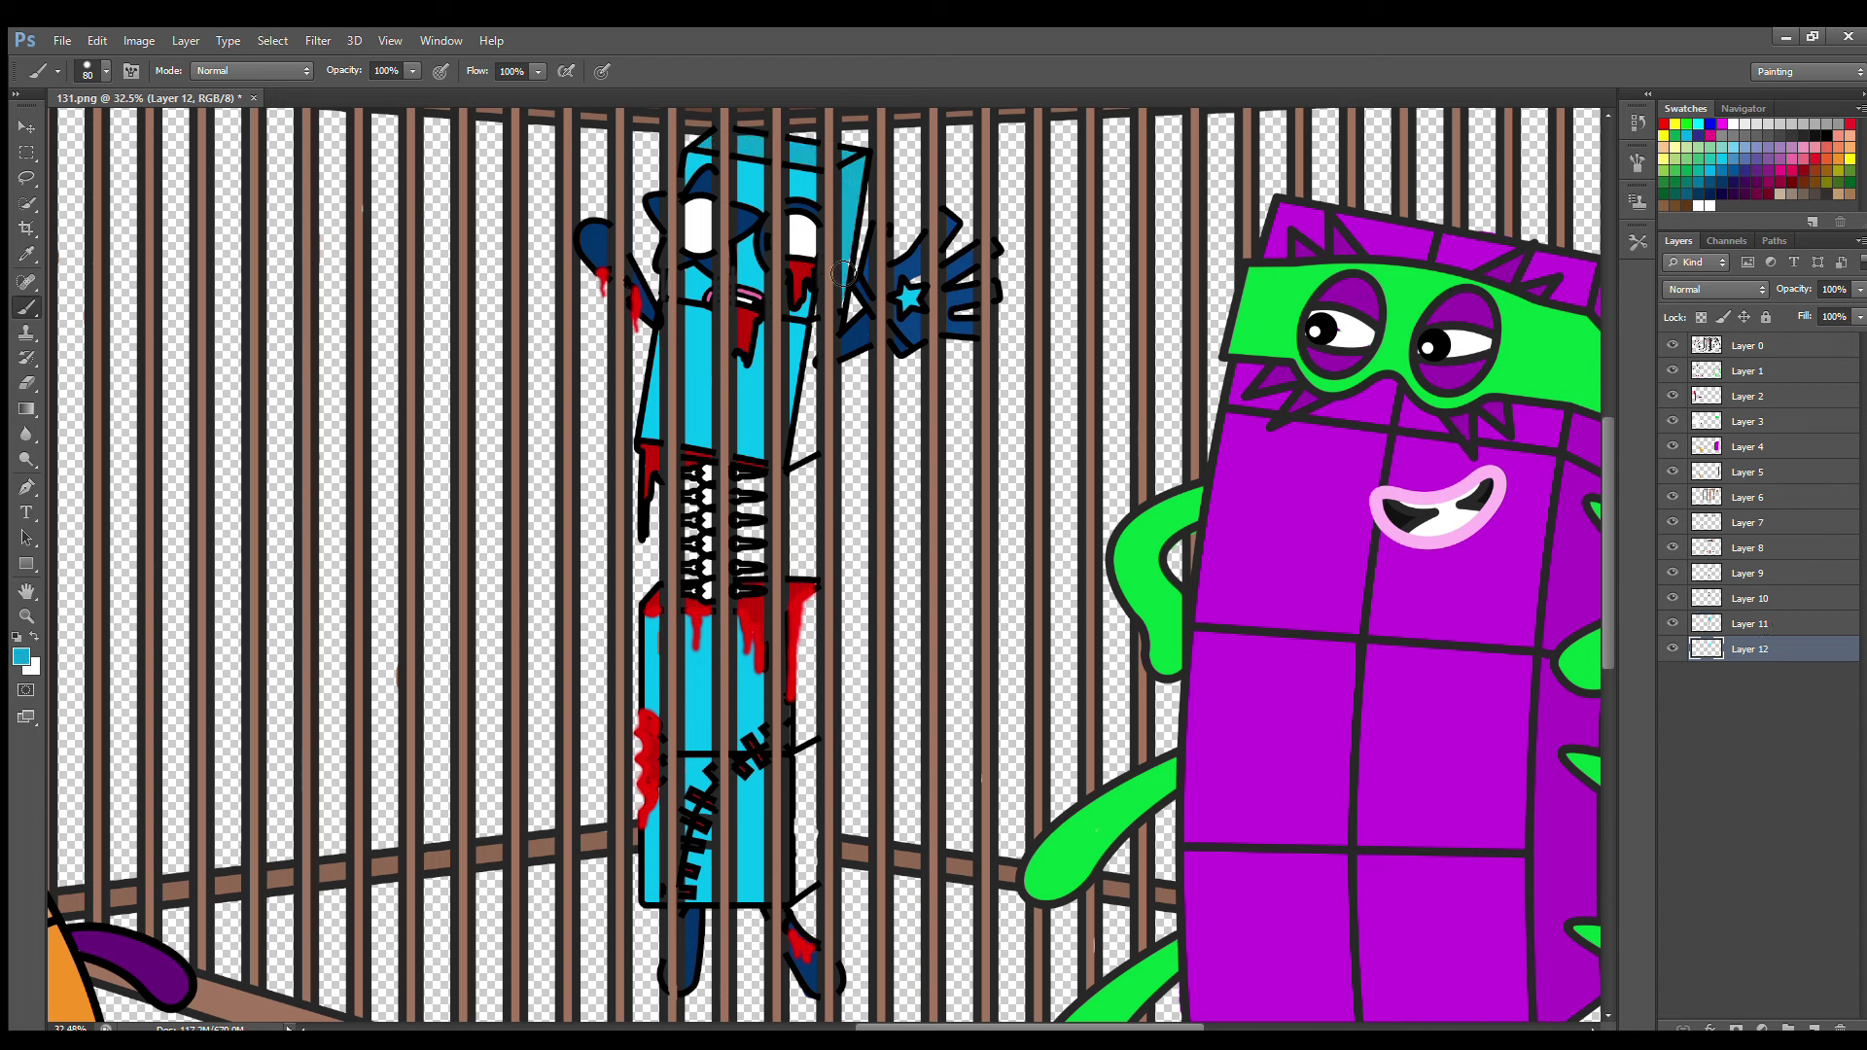
{"action": "left_click_drag", "start_coordinate": [843, 273], "coordinate": [800, 467]}
{"action": "left_click_drag", "start_coordinate": [812, 538], "coordinate": [820, 814]}
{"action": "key", "text": "e"}
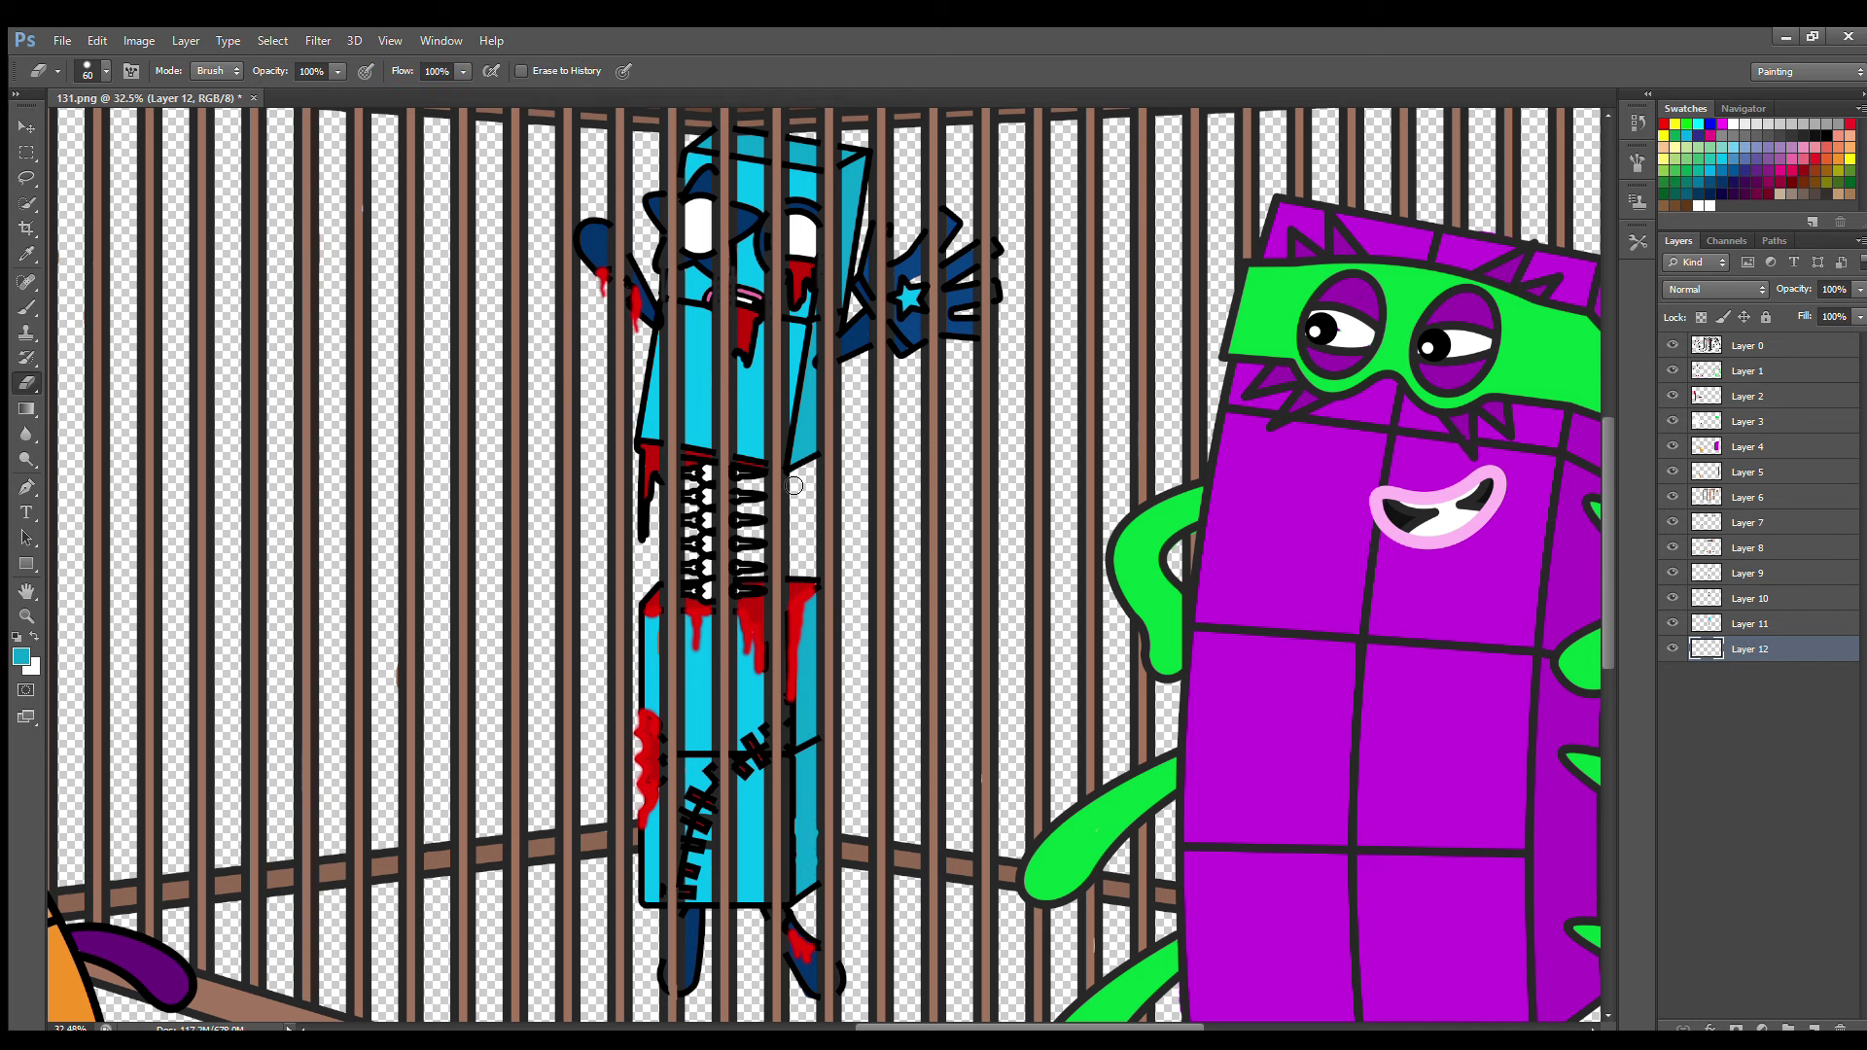
On a new Layer 13, sample the lower brown reference dot and paint the whole floor brown with an enlarged brush
{"action": "left_click", "coordinate": [1815, 1028]}
{"action": "key", "text": "ctrl+0"}
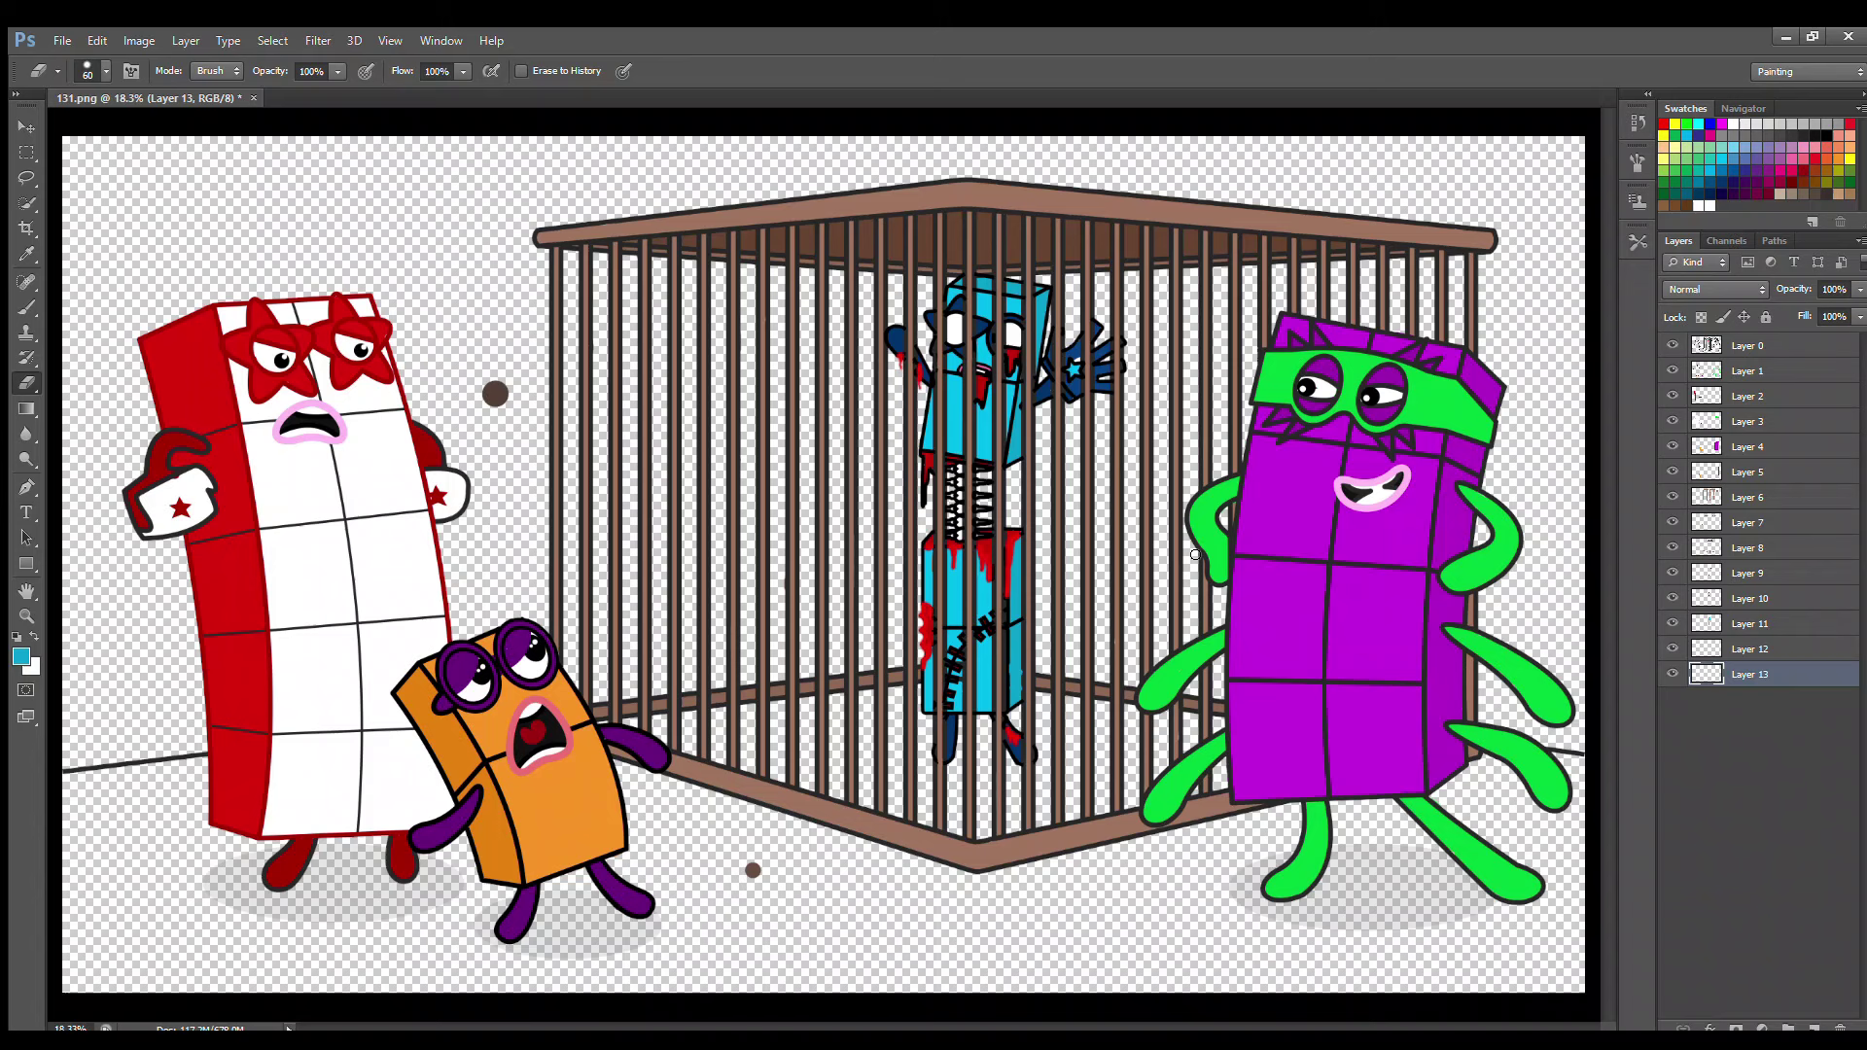
{"action": "key", "text": "b"}
{"action": "left_click", "coordinate": [754, 869], "text": "alt"}
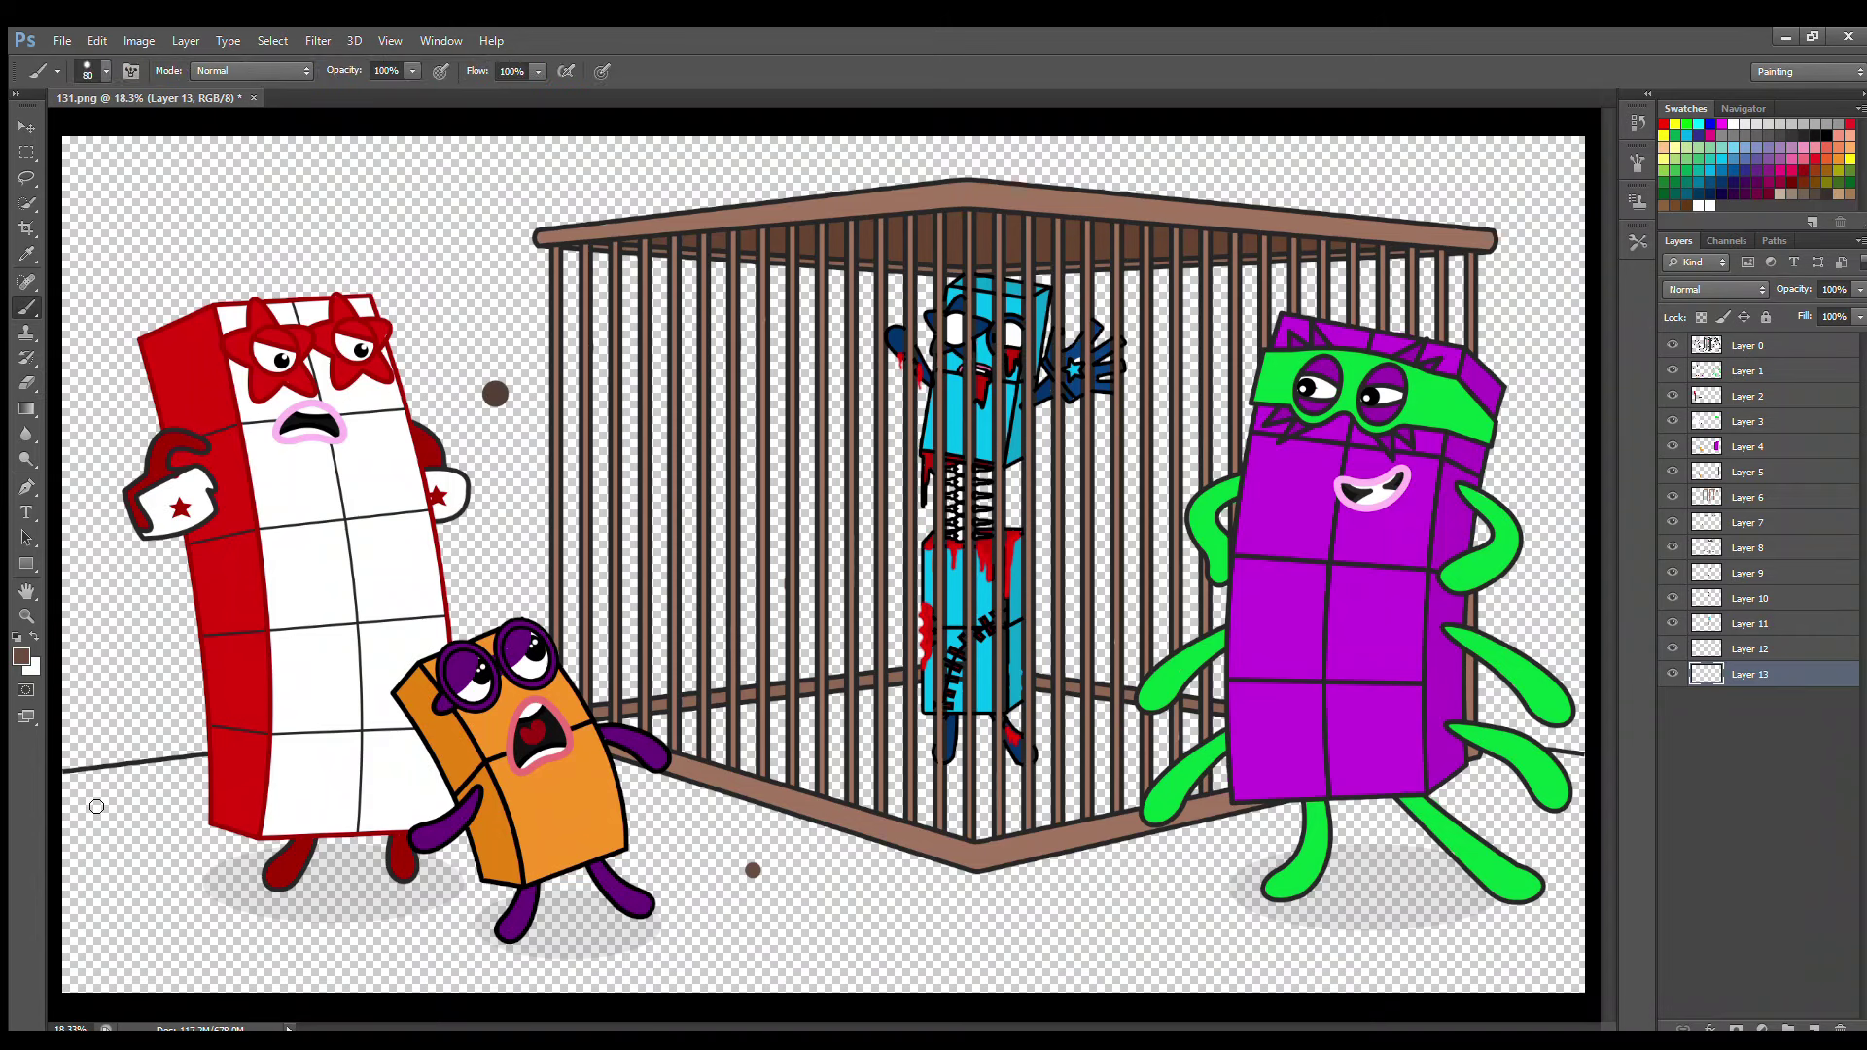
{"action": "left_click_drag", "start_coordinate": [70, 787], "coordinate": [206, 769]}
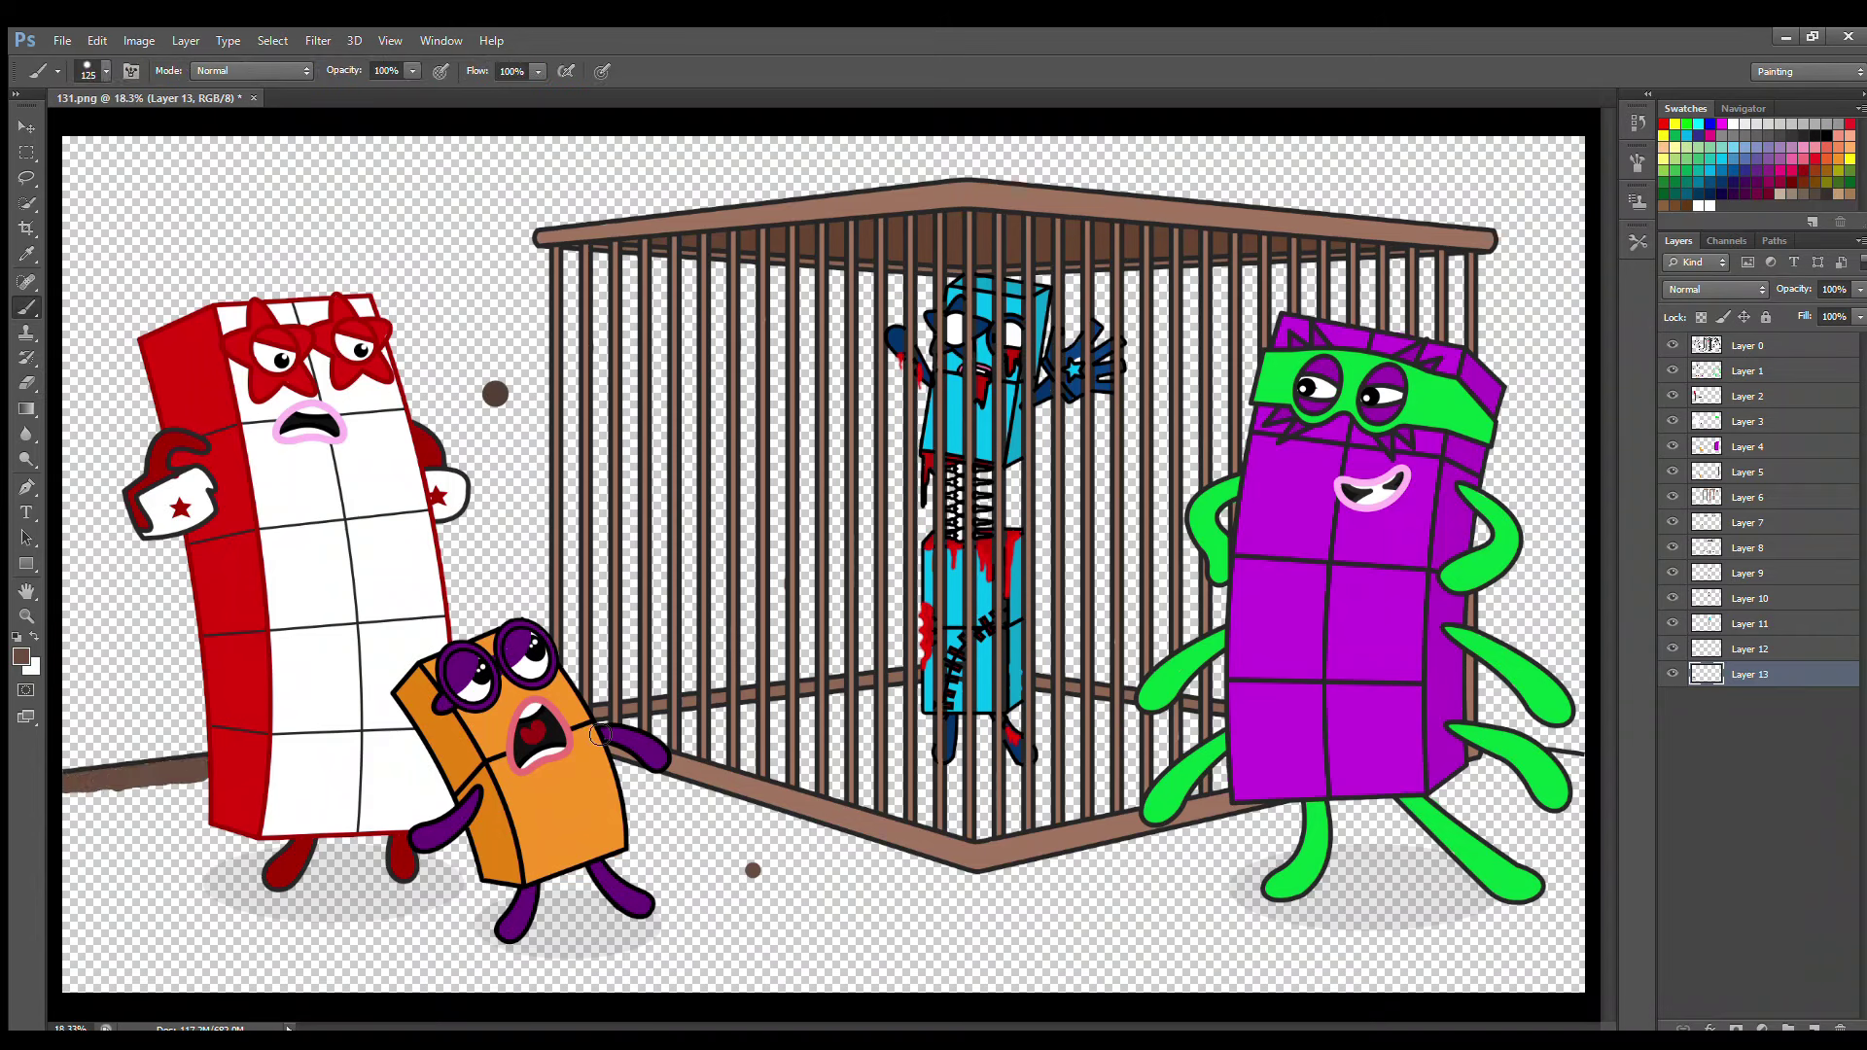
{"action": "key", "text": "bracketright"}
{"action": "key", "text": "bracketright"}
{"action": "key", "text": "bracketright"}
{"action": "key", "text": "bracketright"}
{"action": "key", "text": "bracketright"}
{"action": "mouse_move", "coordinate": [1554, 765]}
{"action": "left_mouse_down"}
{"action": "mouse_move", "coordinate": [1488, 778]}
{"action": "mouse_move", "coordinate": [1576, 812]}
{"action": "mouse_move", "coordinate": [1118, 720]}
{"action": "mouse_move", "coordinate": [948, 719]}
{"action": "mouse_move", "coordinate": [856, 778]}
{"action": "mouse_move", "coordinate": [409, 817]}
{"action": "mouse_move", "coordinate": [780, 867]}
{"action": "mouse_move", "coordinate": [1575, 836]}
{"action": "mouse_move", "coordinate": [93, 861]}
{"action": "mouse_move", "coordinate": [1576, 904]}
{"action": "mouse_move", "coordinate": [153, 953]}
{"action": "mouse_move", "coordinate": [1575, 972]}
{"action": "mouse_move", "coordinate": [97, 982]}
{"action": "mouse_move", "coordinate": [1556, 997]}
{"action": "mouse_move", "coordinate": [1120, 958]}
{"action": "left_mouse_up"}
On a new Layer 14 beneath the floor layer, paint the wall dark brown on both sides of the cage with a 500 px brush
{"action": "left_click", "coordinate": [1810, 1026]}
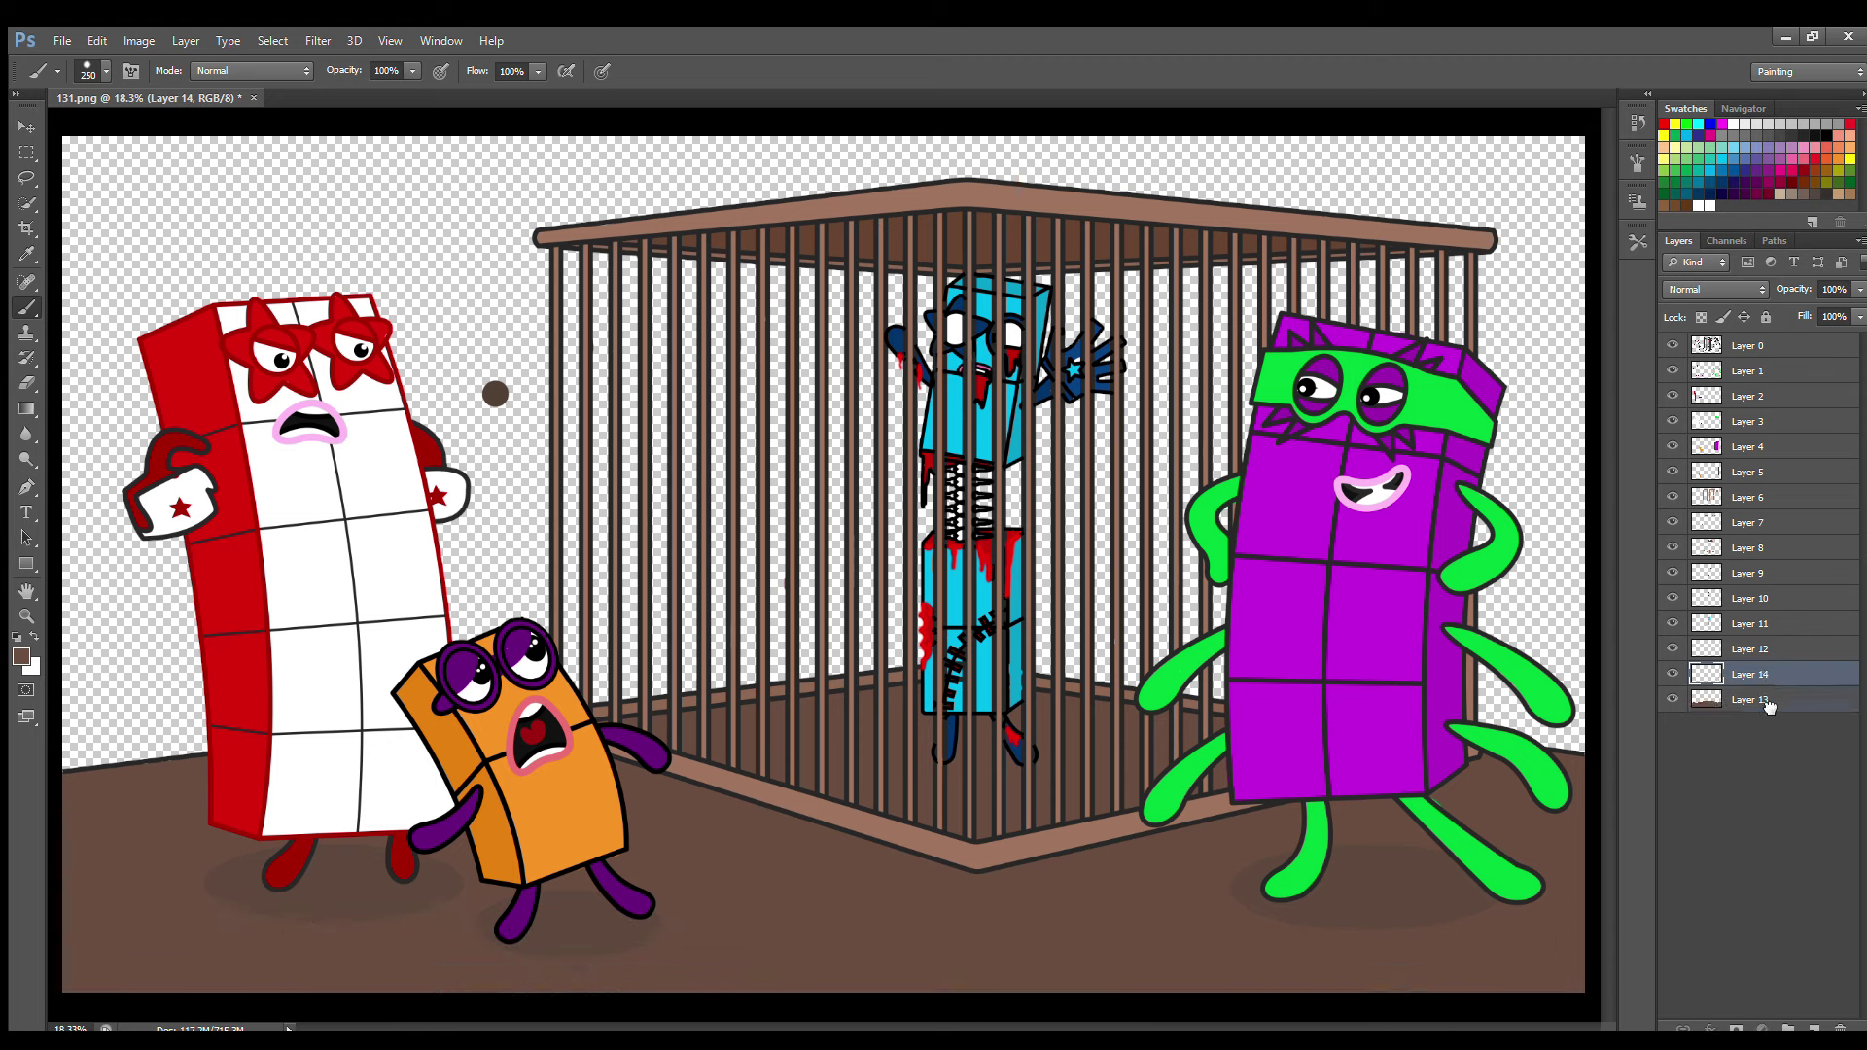
{"action": "key", "text": "i"}
{"action": "left_click", "coordinate": [26, 308]}
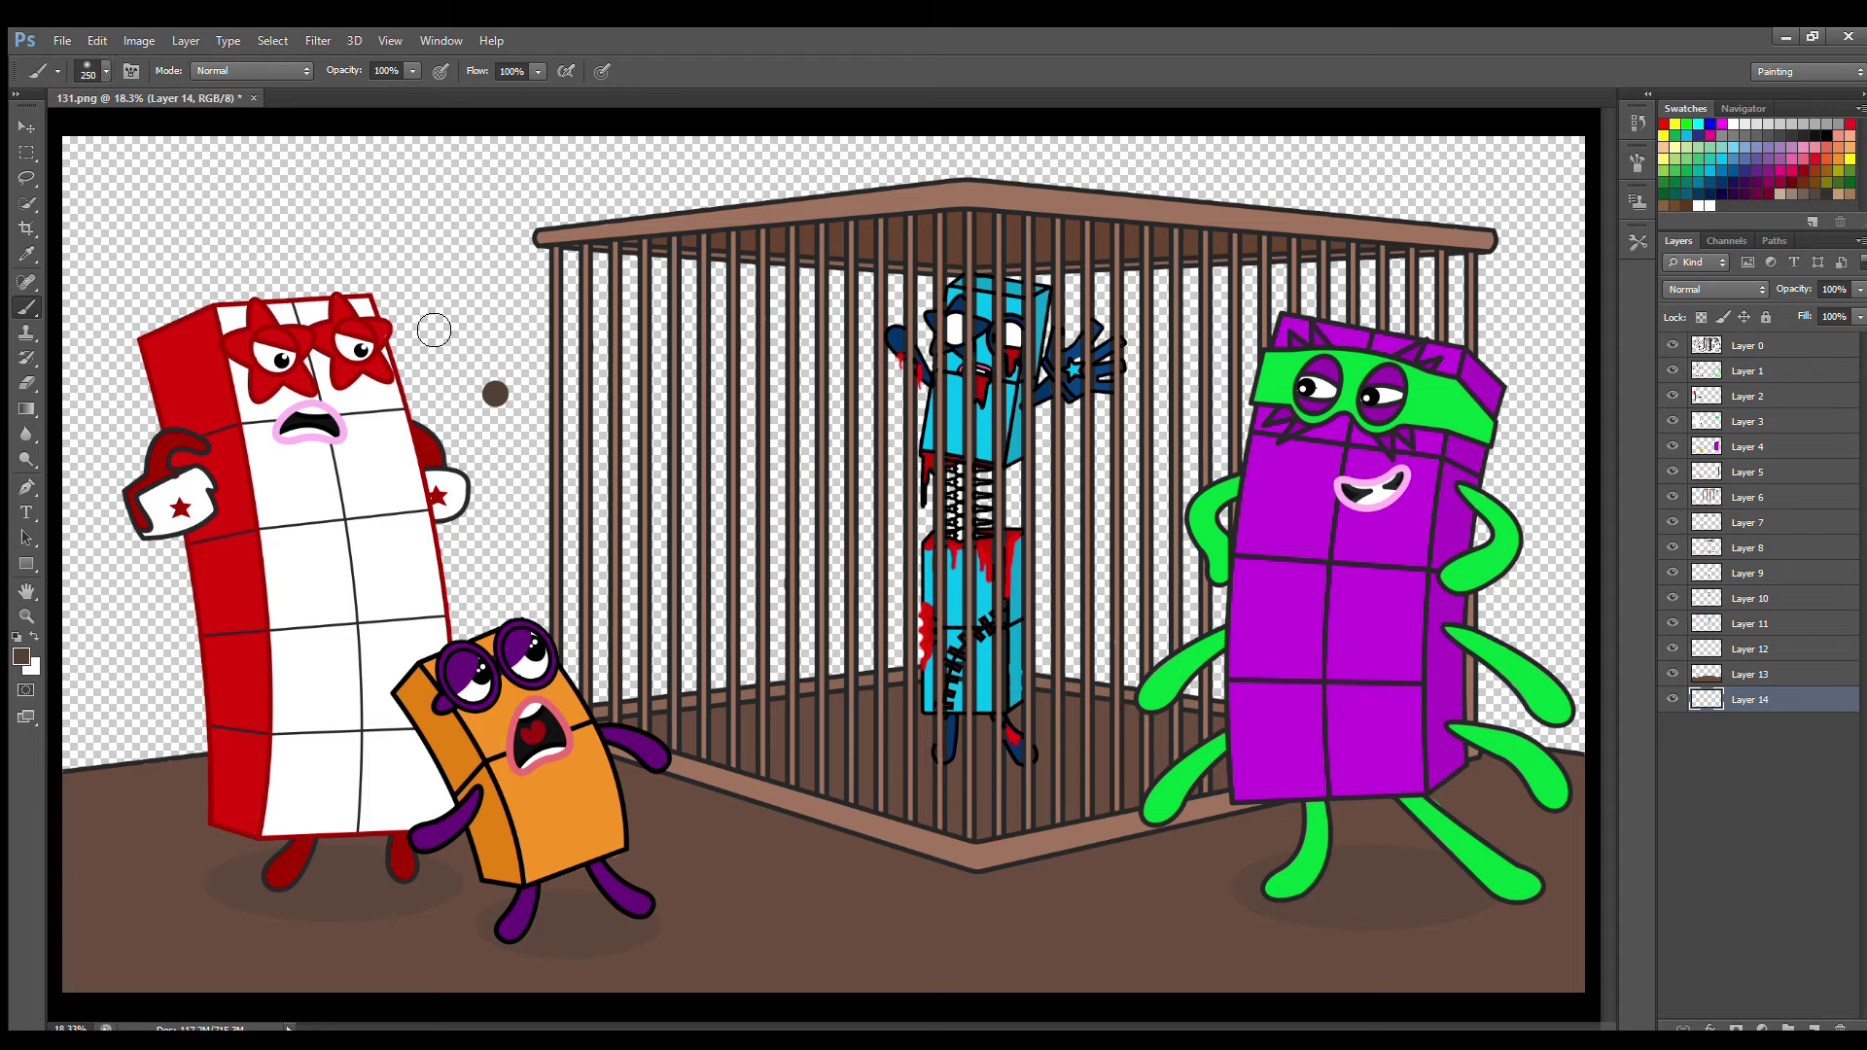
{"action": "key", "text": "bracketright"}
{"action": "key", "text": "bracketright"}
{"action": "key", "text": "bracketright"}
{"action": "mouse_move", "coordinate": [107, 175]}
{"action": "left_mouse_down"}
{"action": "mouse_move", "coordinate": [457, 175]}
{"action": "mouse_move", "coordinate": [479, 229]}
{"action": "mouse_move", "coordinate": [88, 292]}
{"action": "mouse_move", "coordinate": [146, 345]}
{"action": "mouse_move", "coordinate": [505, 428]}
{"action": "mouse_move", "coordinate": [574, 632]}
{"action": "mouse_move", "coordinate": [146, 681]}
{"action": "mouse_move", "coordinate": [549, 552]}
{"action": "mouse_move", "coordinate": [107, 671]}
{"action": "left_mouse_up"}
{"action": "mouse_move", "coordinate": [1221, 175]}
{"action": "left_mouse_down"}
{"action": "mouse_move", "coordinate": [1546, 719]}
{"action": "mouse_move", "coordinate": [1529, 201]}
{"action": "mouse_move", "coordinate": [1517, 671]}
{"action": "left_mouse_up"}
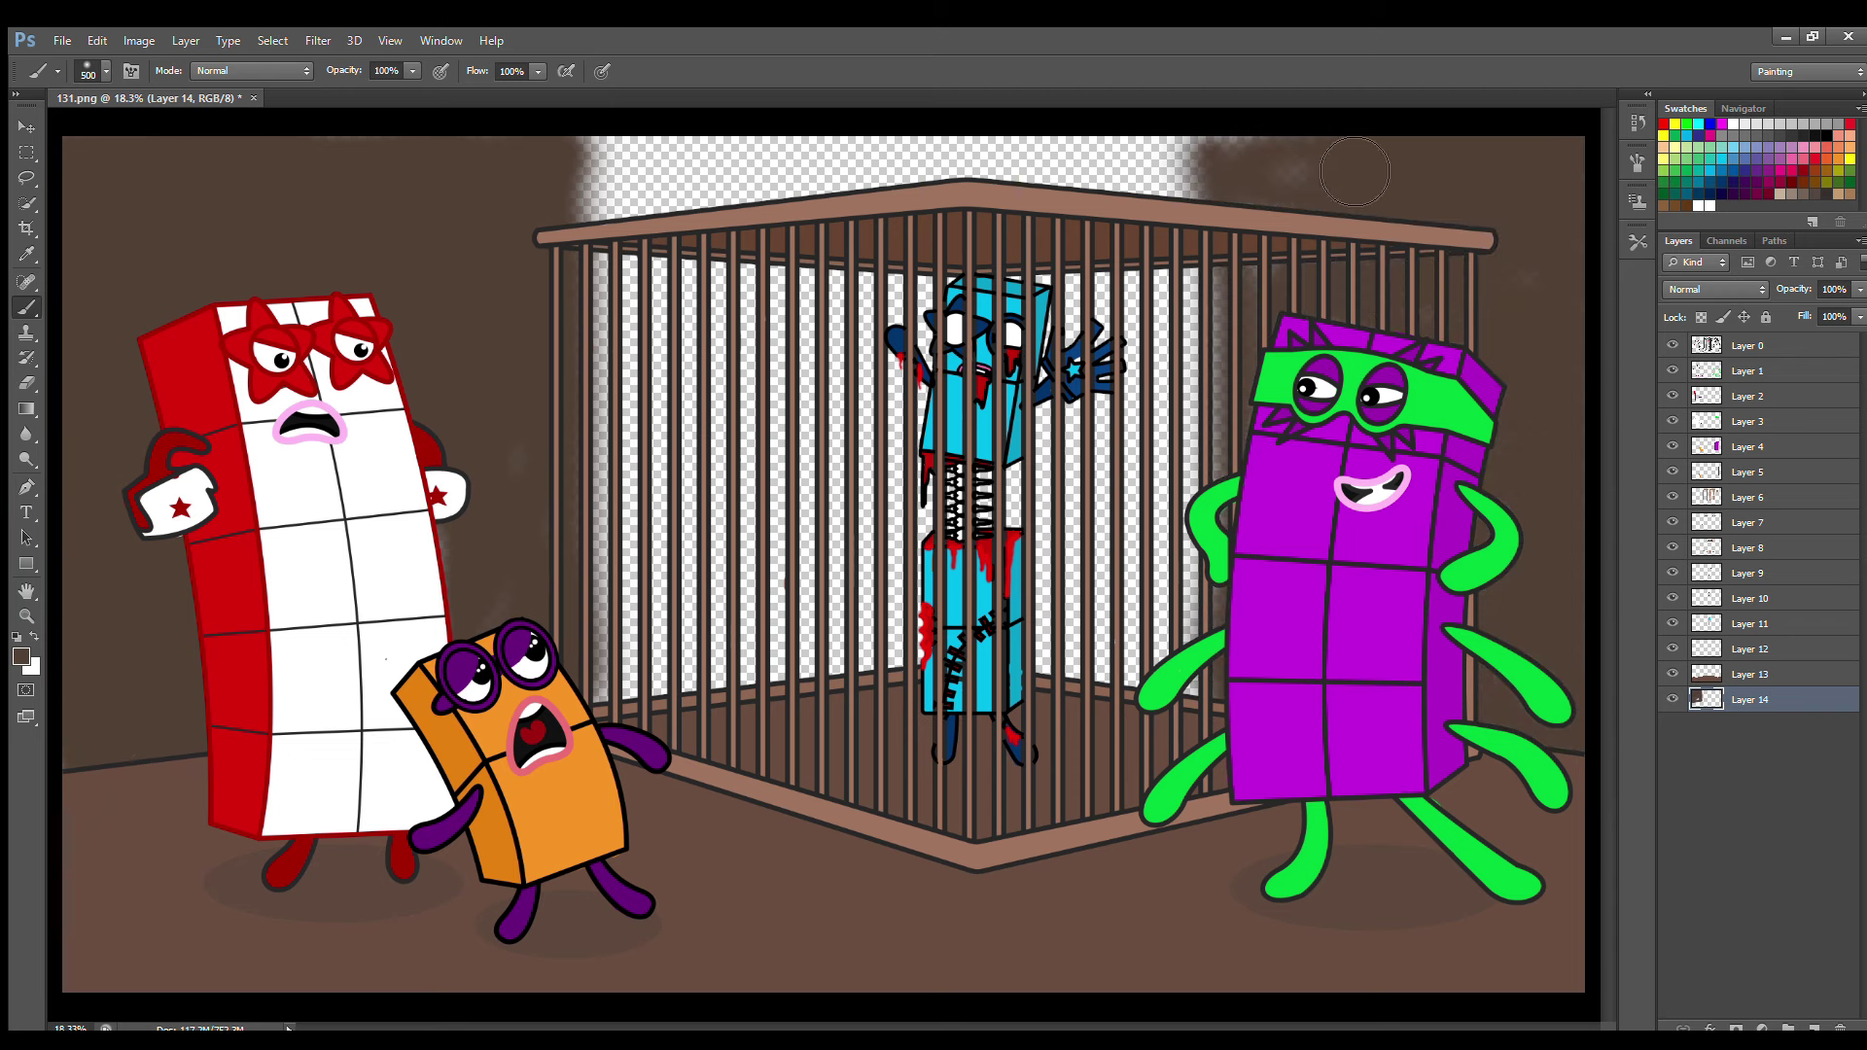
On a new Layer 15 at the bottom of the stack, paint the unpainted wall behind the cage a darker brown
{"action": "key", "text": "i"}
{"action": "key", "text": "b"}
{"action": "key", "text": "ctrl+shift+alt+n"}
{"action": "mouse_move", "coordinate": [593, 180]}
{"action": "left_mouse_down"}
{"action": "mouse_move", "coordinate": [1215, 180]}
{"action": "mouse_move", "coordinate": [1349, 291]}
{"action": "mouse_move", "coordinate": [632, 544]}
{"action": "mouse_move", "coordinate": [759, 632]}
{"action": "mouse_move", "coordinate": [828, 639]}
{"action": "left_mouse_up"}
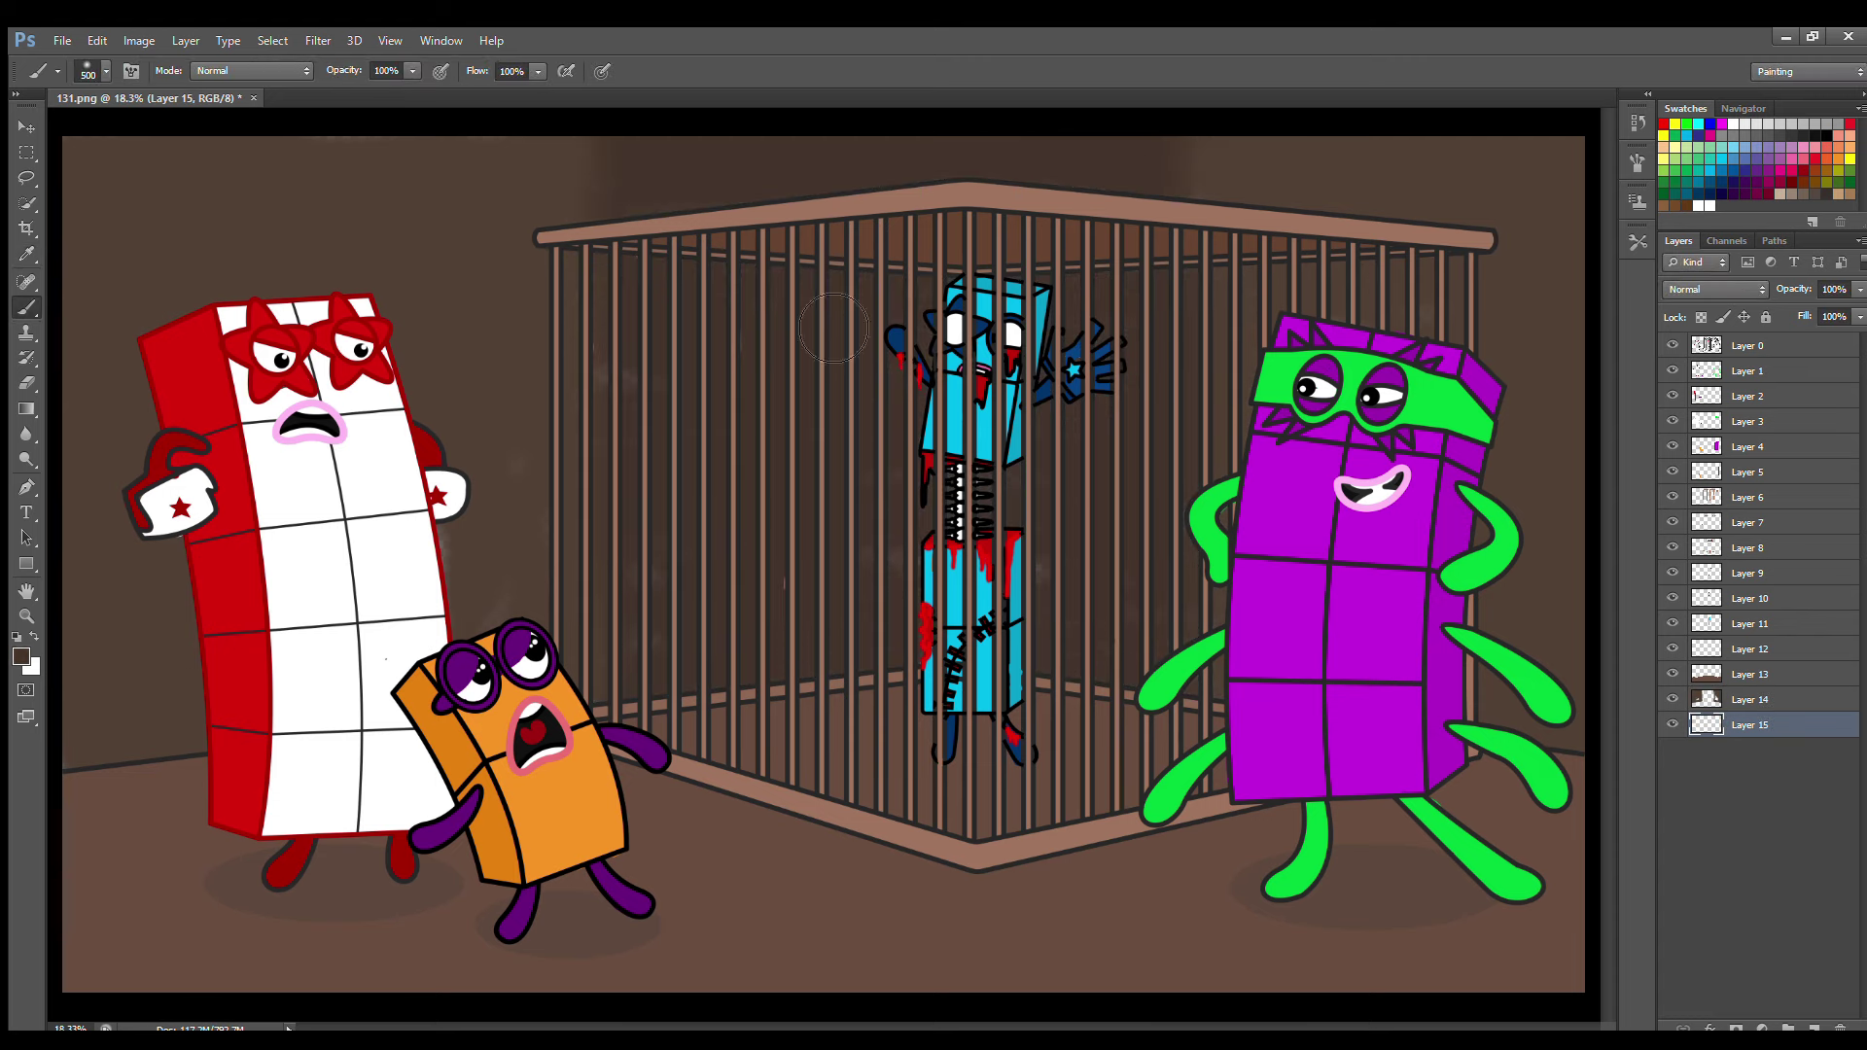
On Layer 14, sample the dark brown inside the cage and brush a darker shade onto the wall behind the cage's center
{"action": "left_click", "coordinate": [1716, 699]}
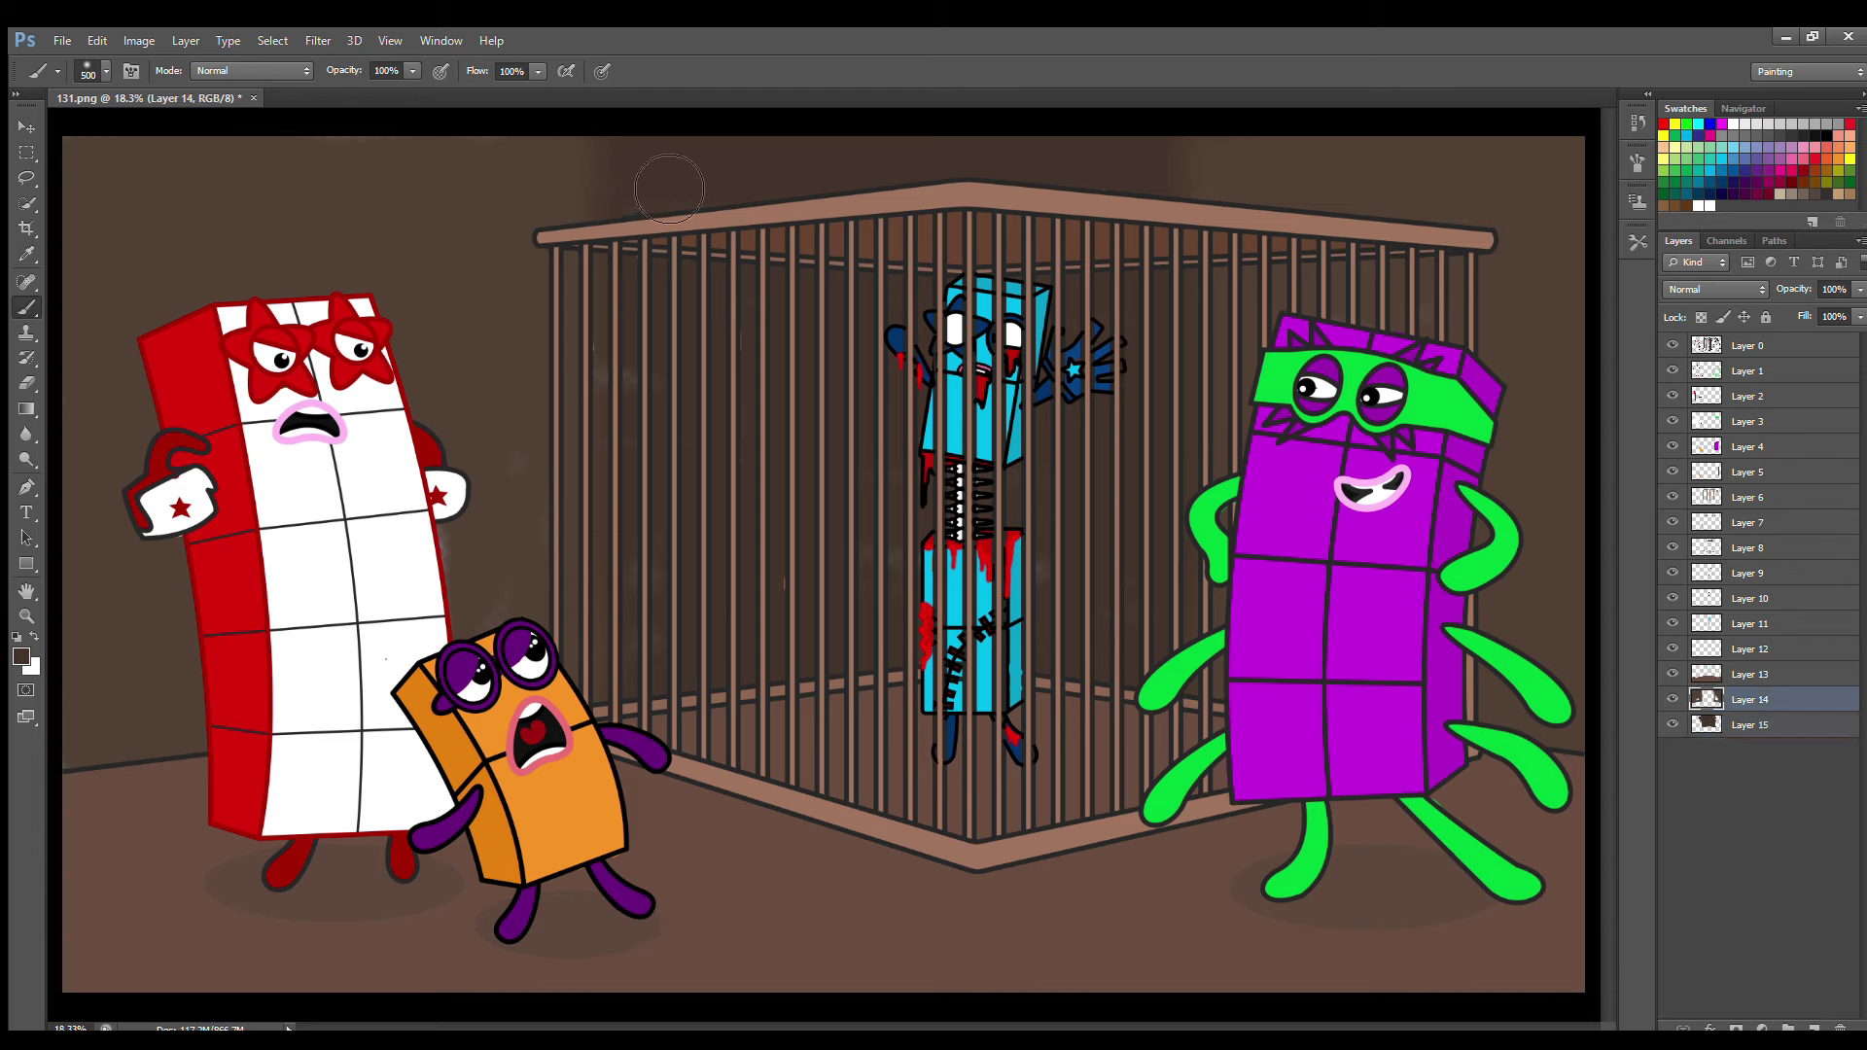
{"action": "key", "text": "i"}
{"action": "left_click", "coordinate": [778, 506]}
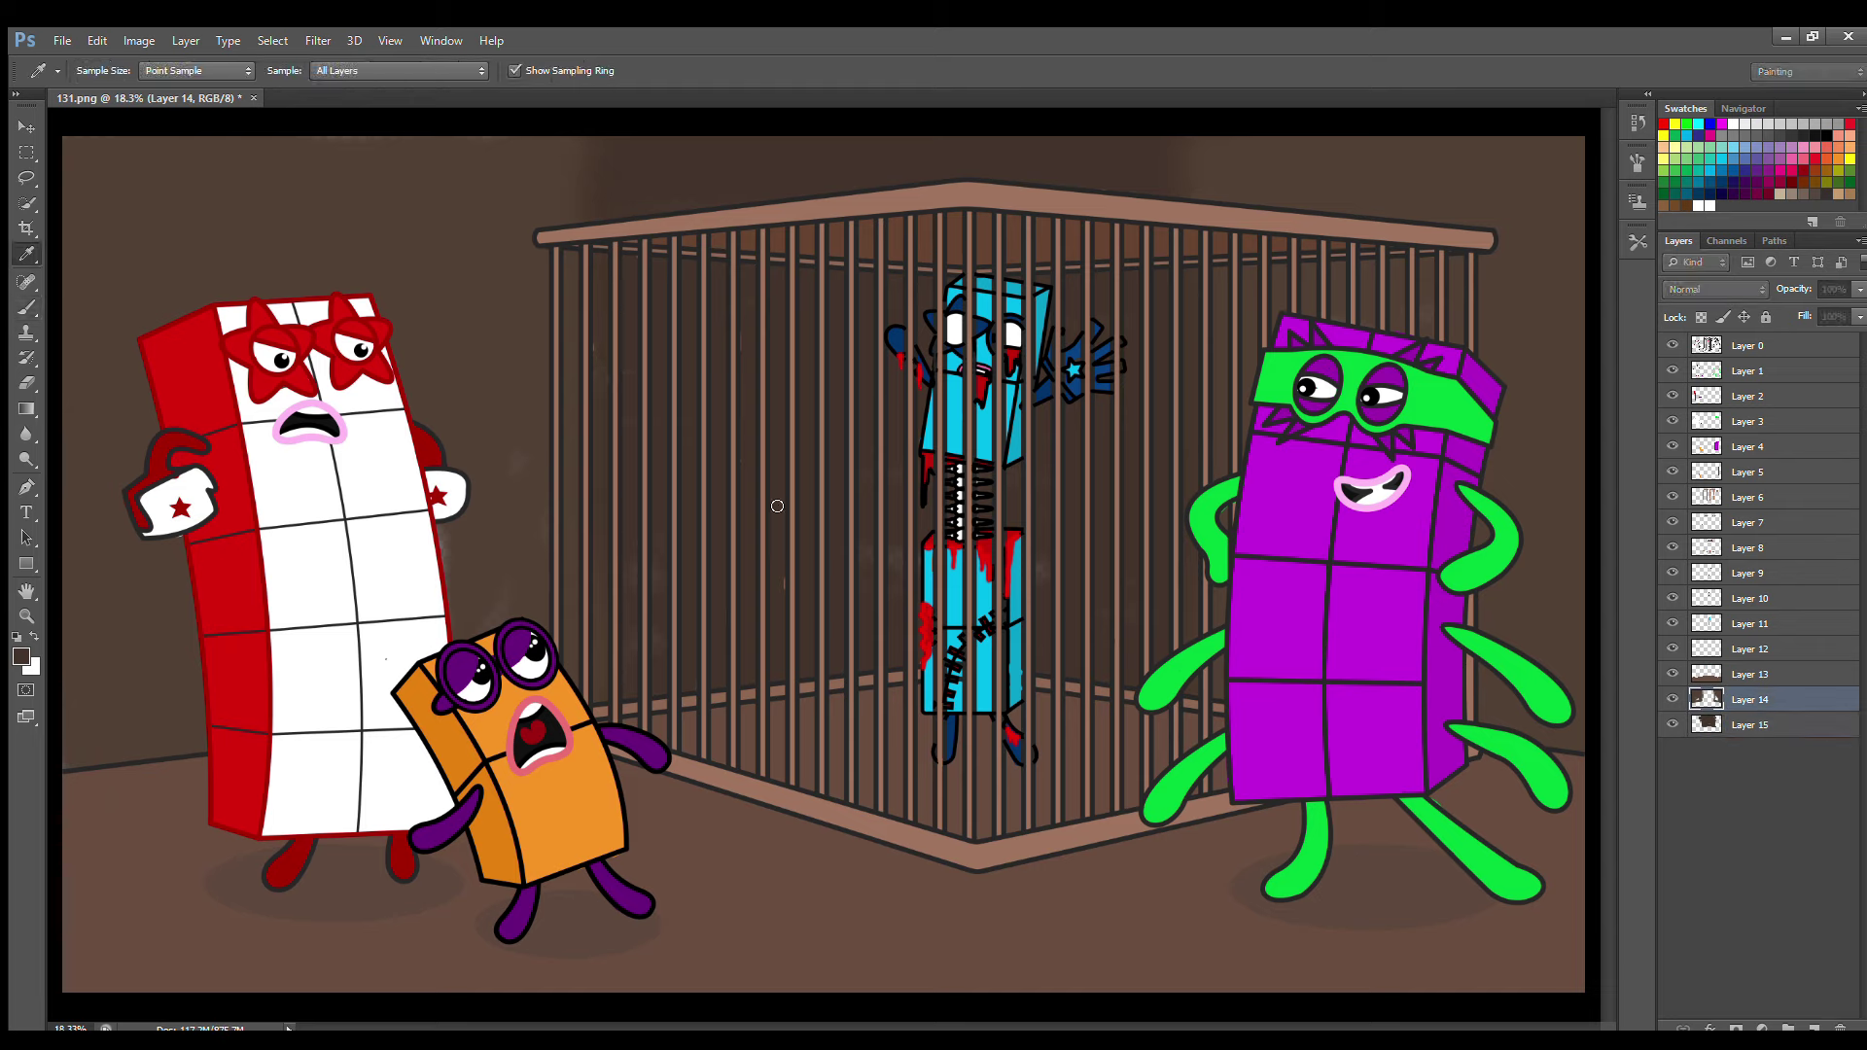
{"action": "key", "text": "b"}
{"action": "left_click_drag", "start_coordinate": [1022, 172], "coordinate": [1039, 212]}
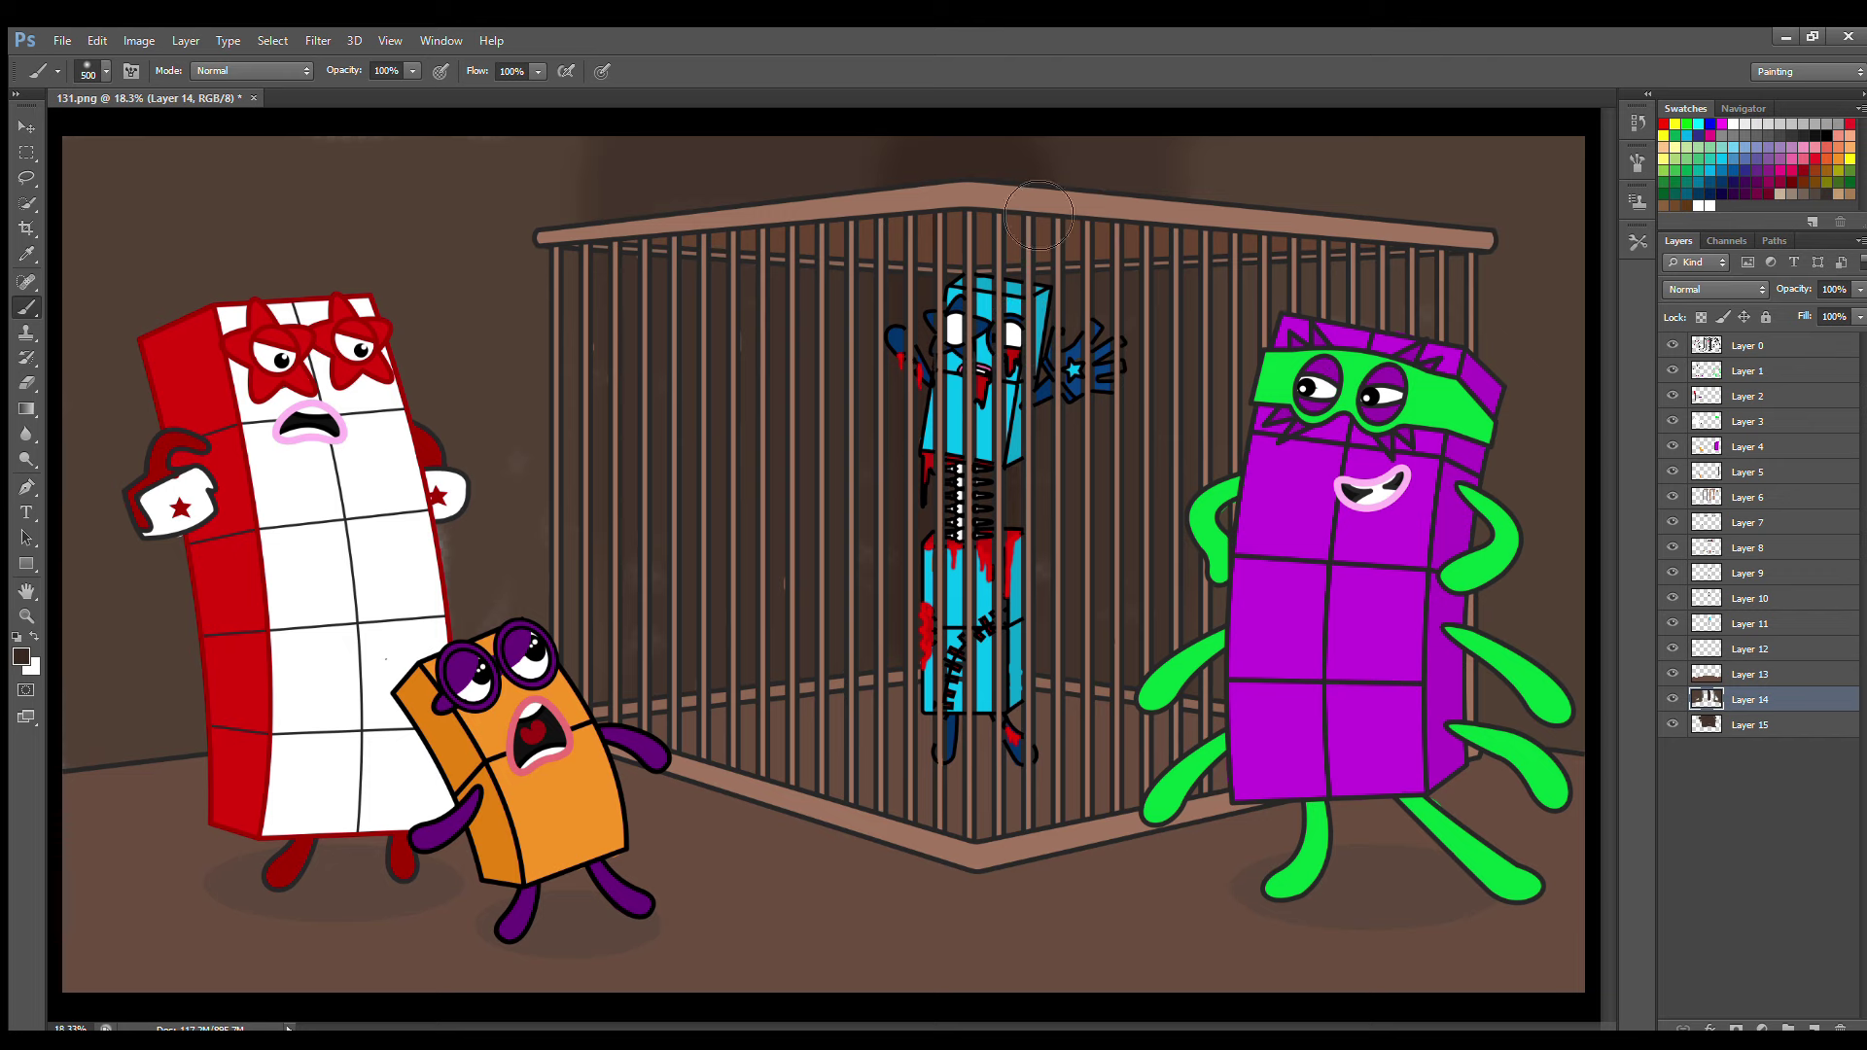
Switch to the Eraser and go through the cage and character color layers, making Layer 3 active
{"action": "left_click", "coordinate": [962, 622], "text": "ctrl"}
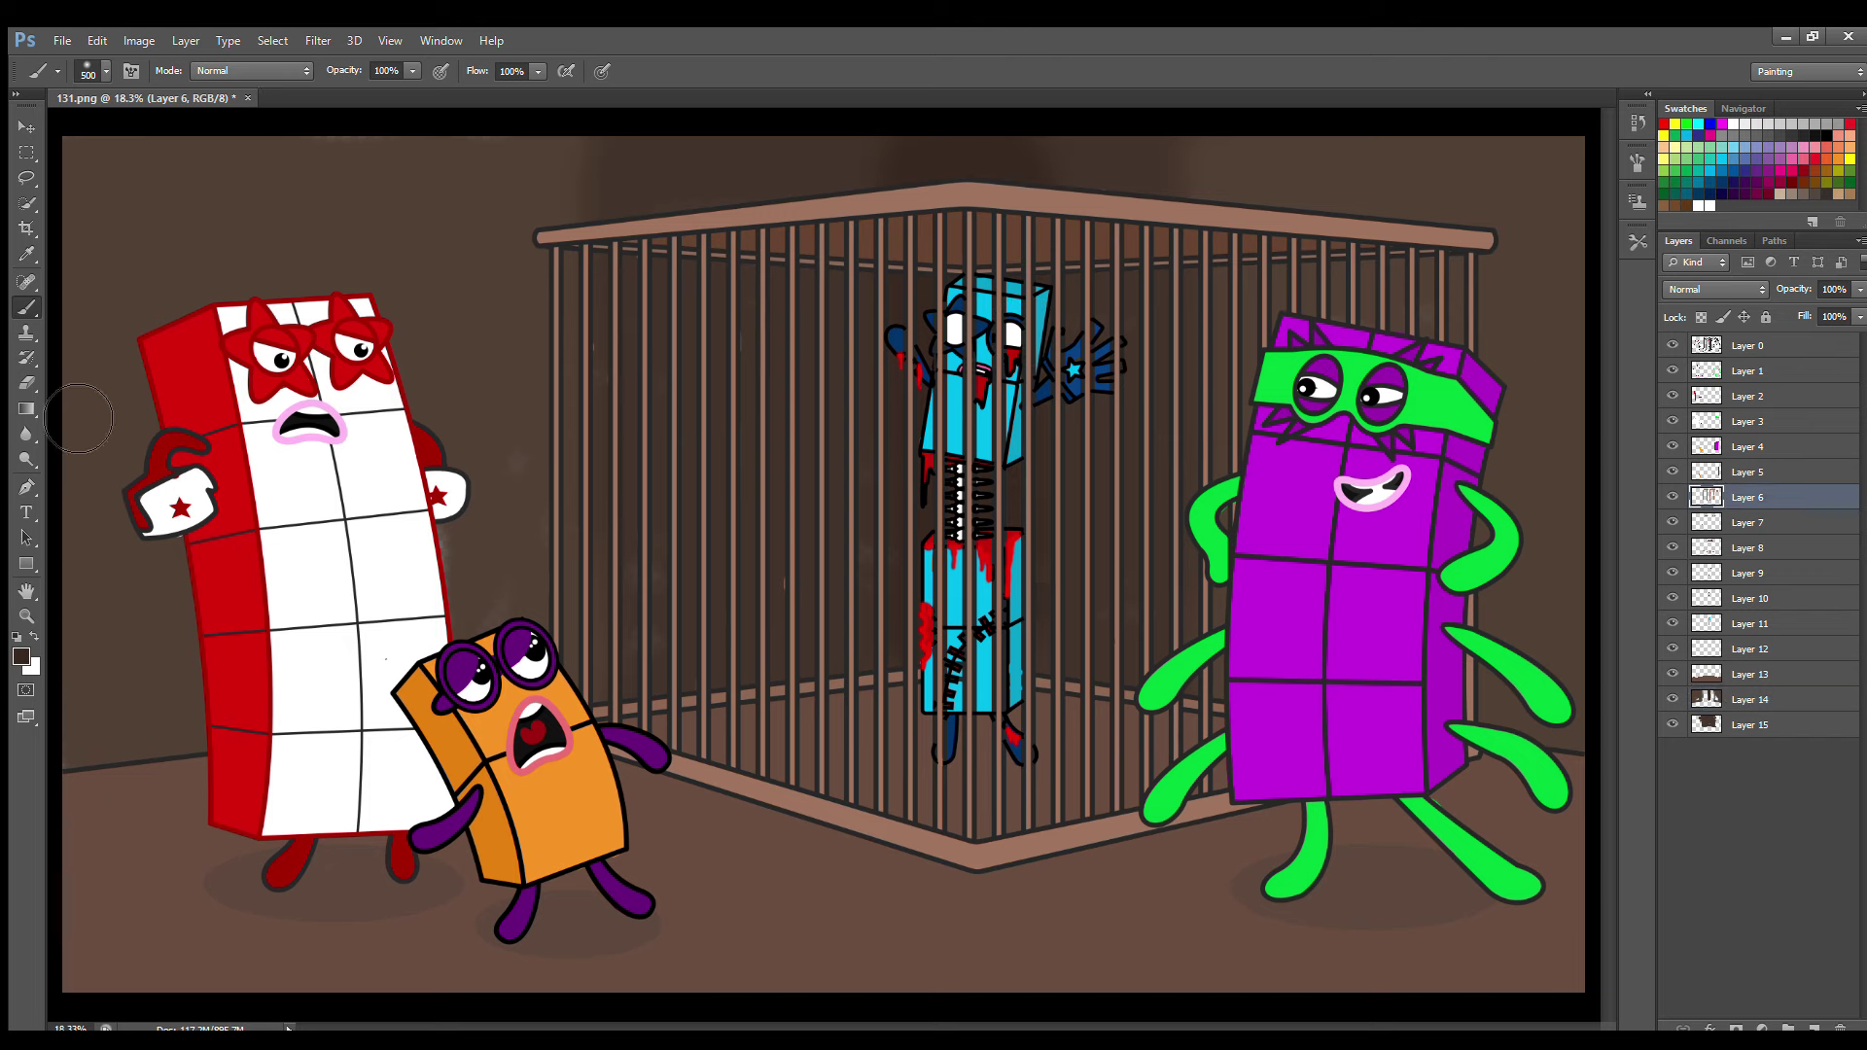
{"action": "key", "text": "e"}
{"action": "left_click", "coordinate": [1434, 798], "text": "ctrl"}
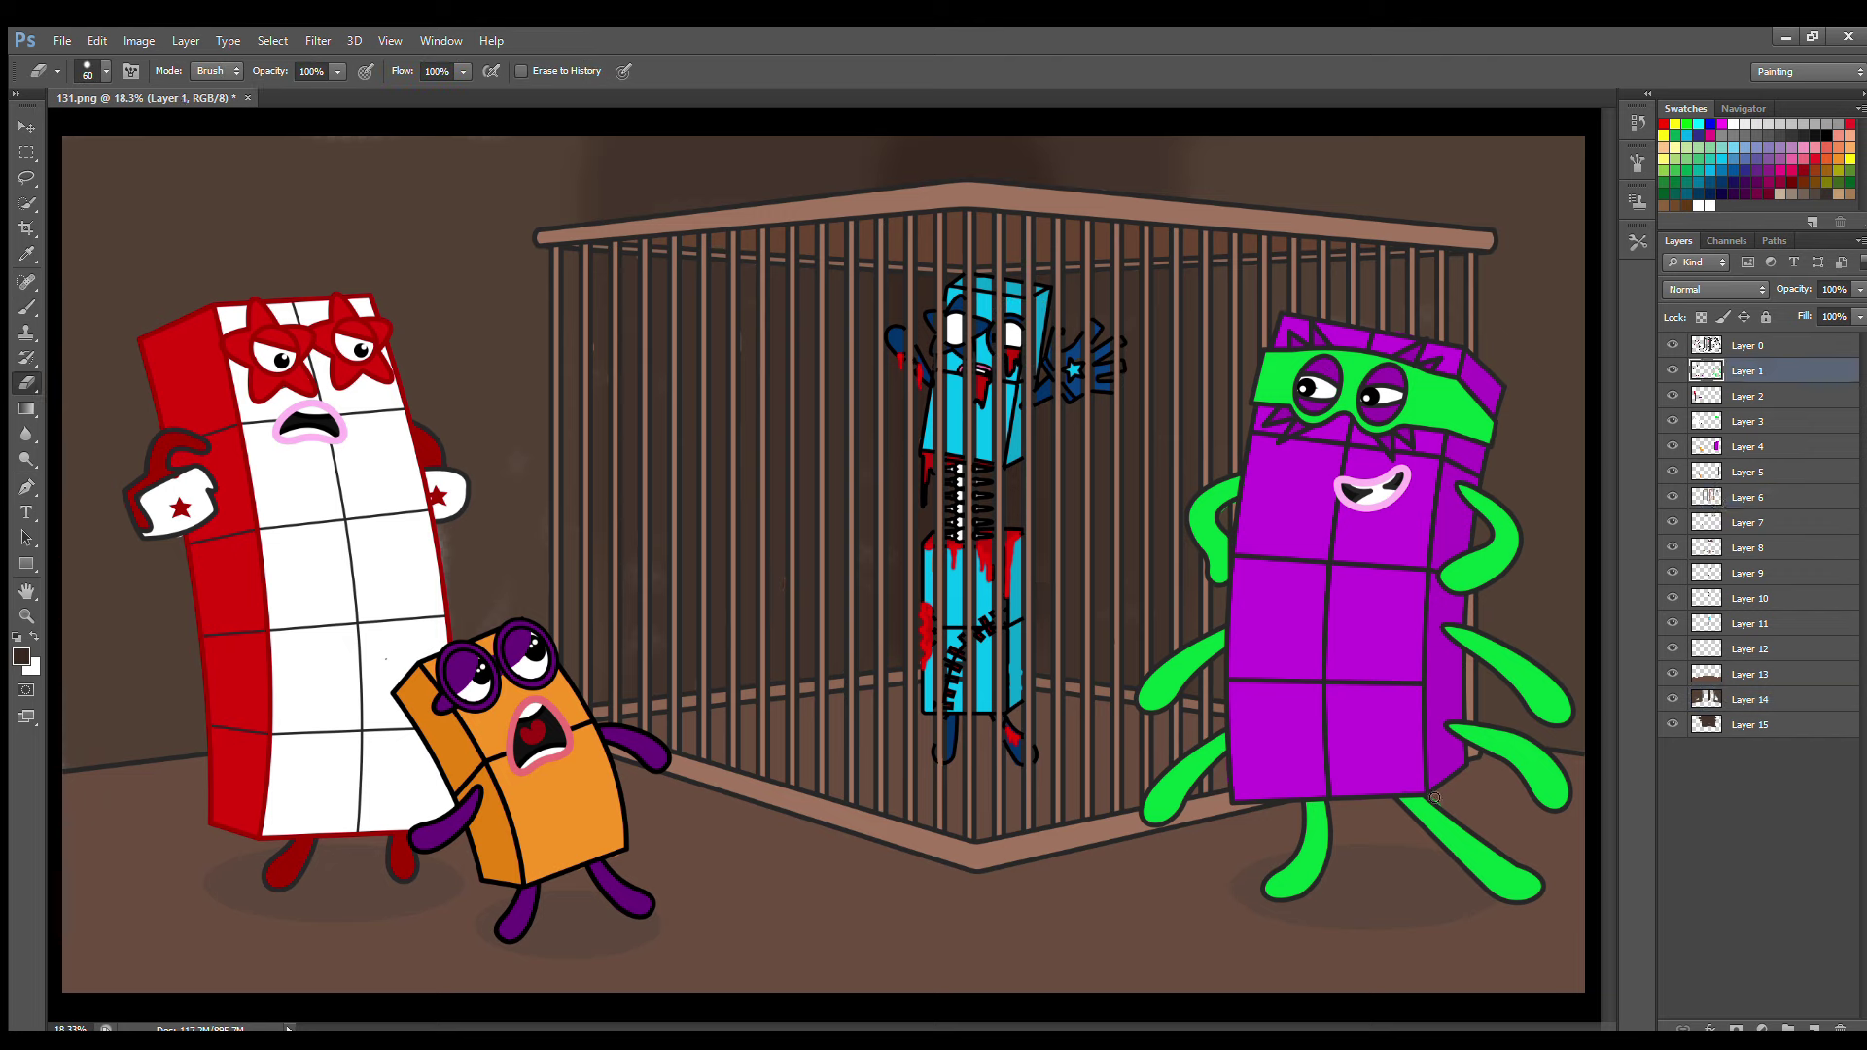
{"action": "left_click", "coordinate": [1751, 446]}
{"action": "left_click", "coordinate": [184, 538], "text": "ctrl"}
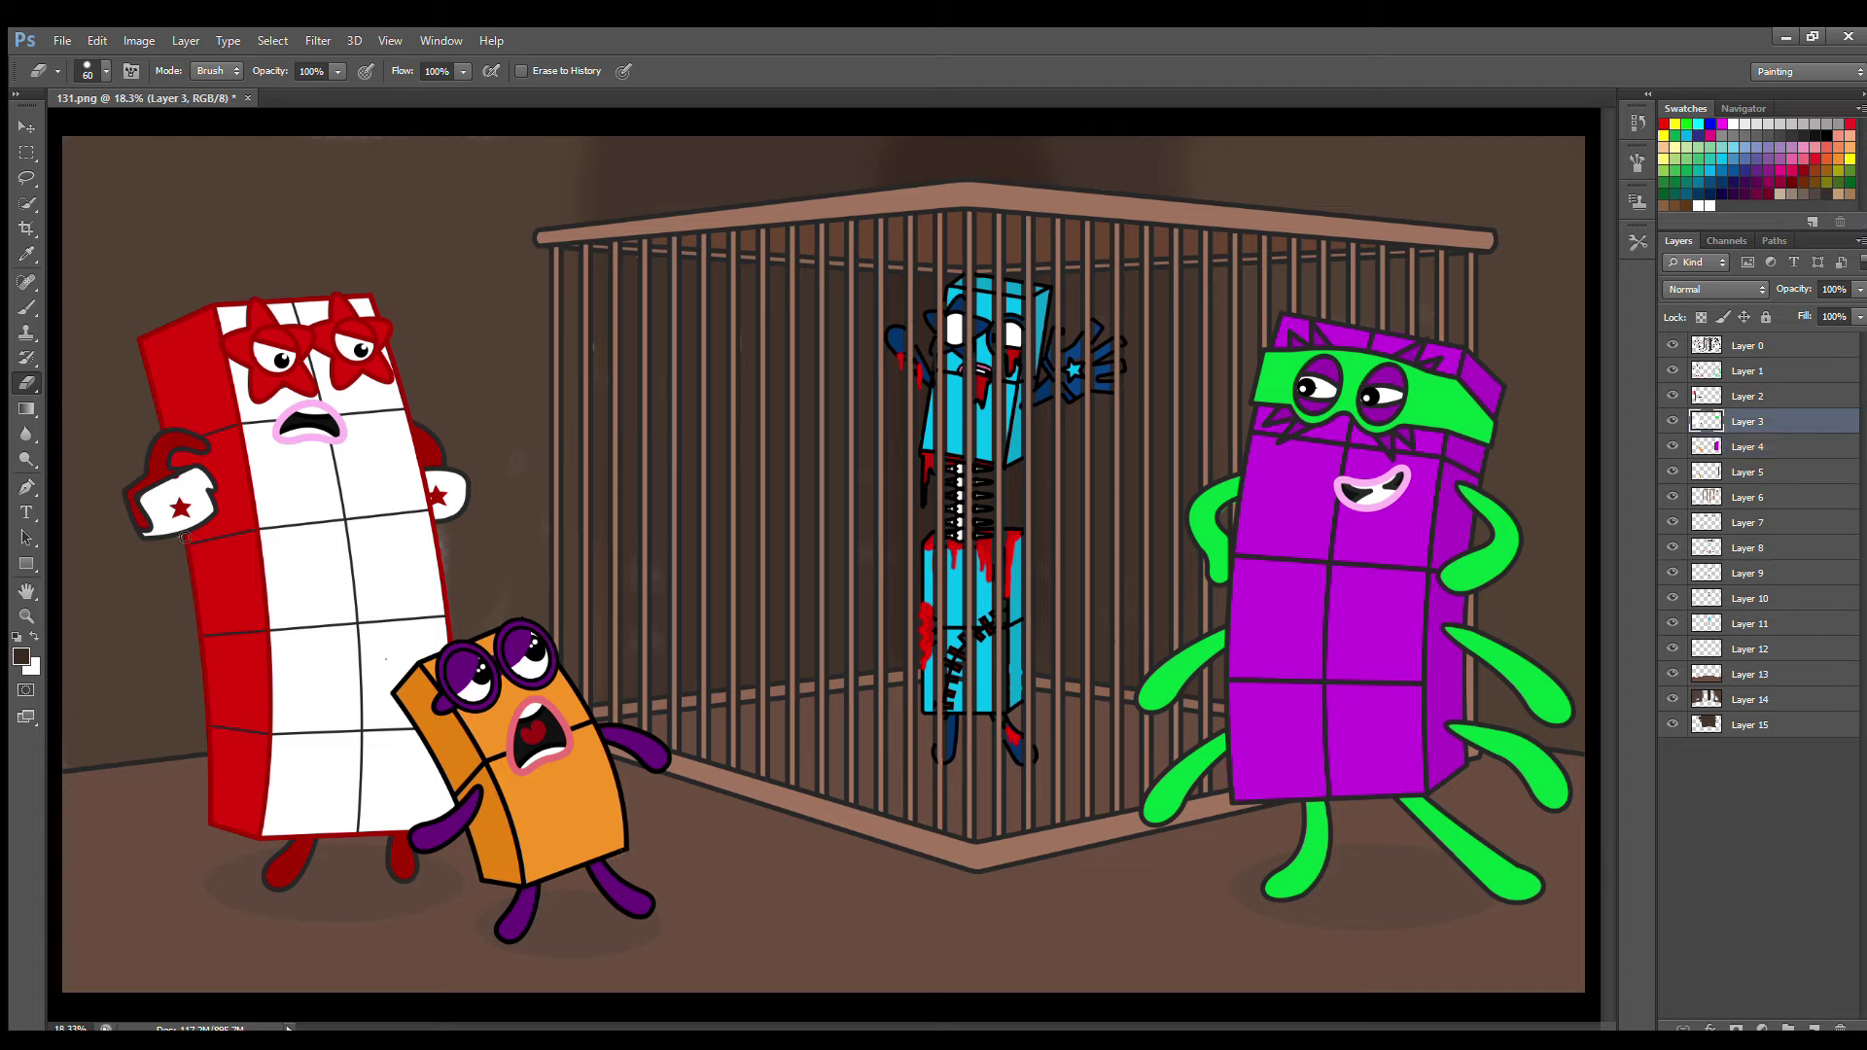